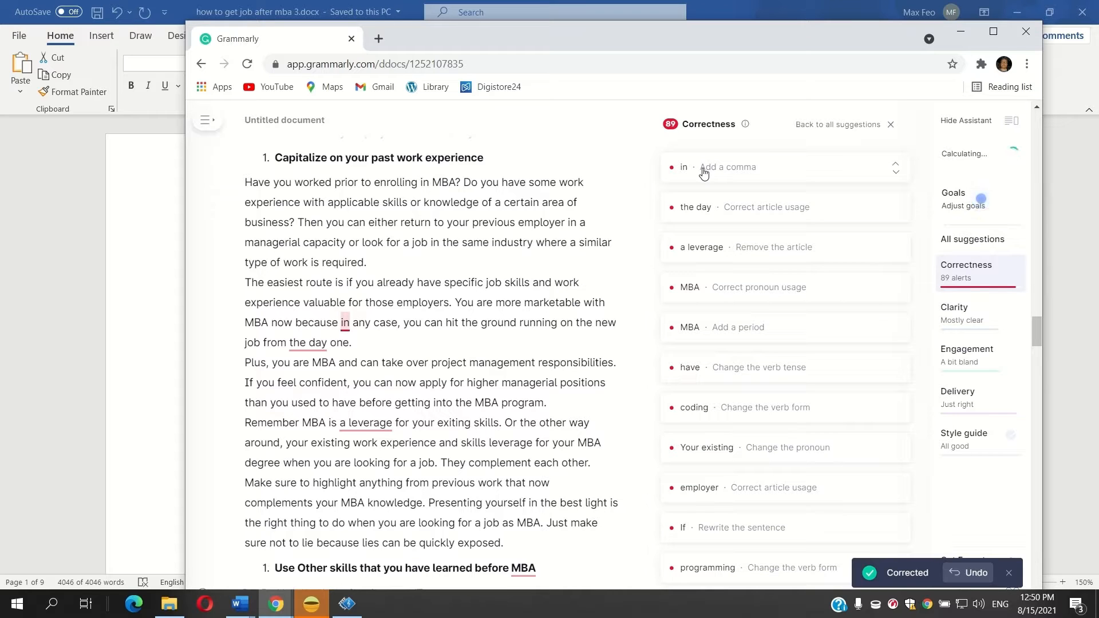
- Accept the corrections that add a comma before "in any case" and remove "the" from "the day one"
left_click(704, 173)
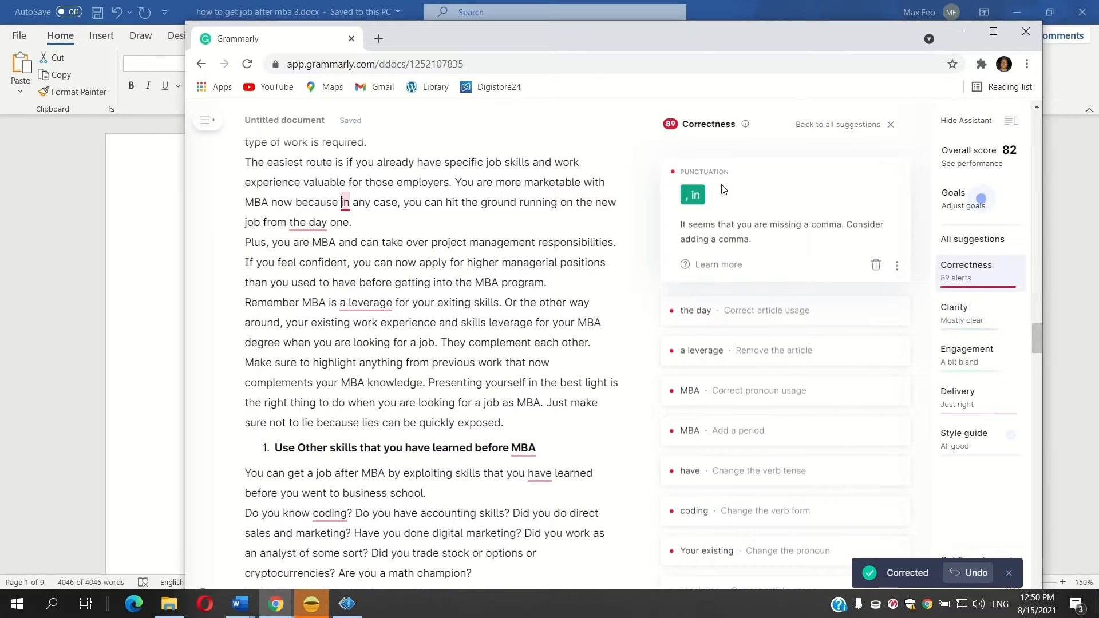
left_click(693, 198)
left_click(691, 175)
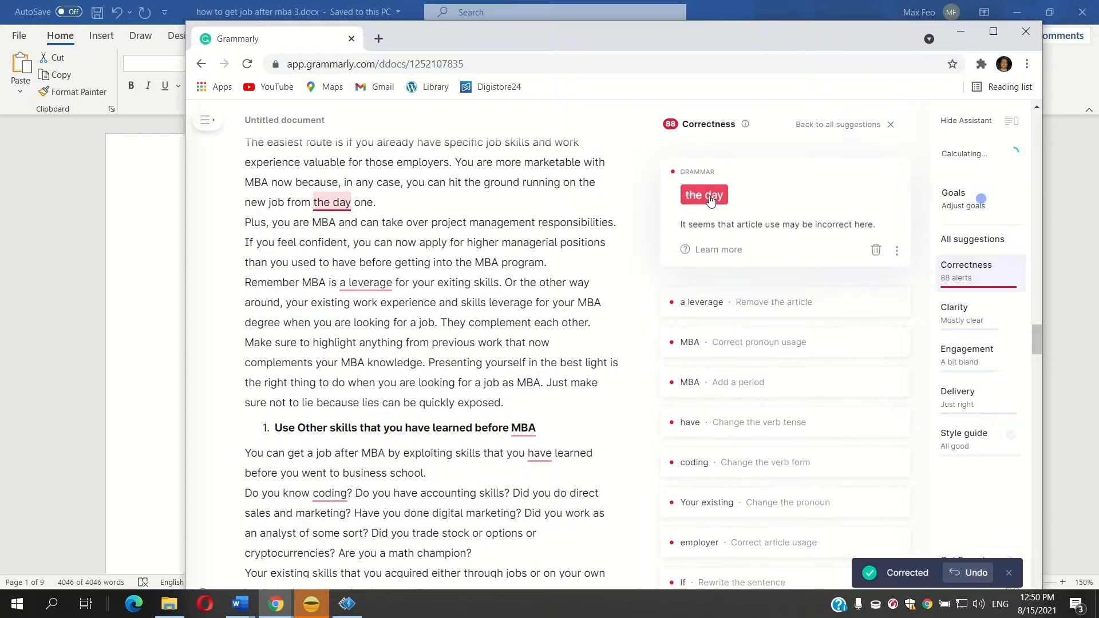
left_click(706, 196)
- Remove the article from "a leverage" and add a comma after "Remember" at the start of that sentence
left_click(703, 173)
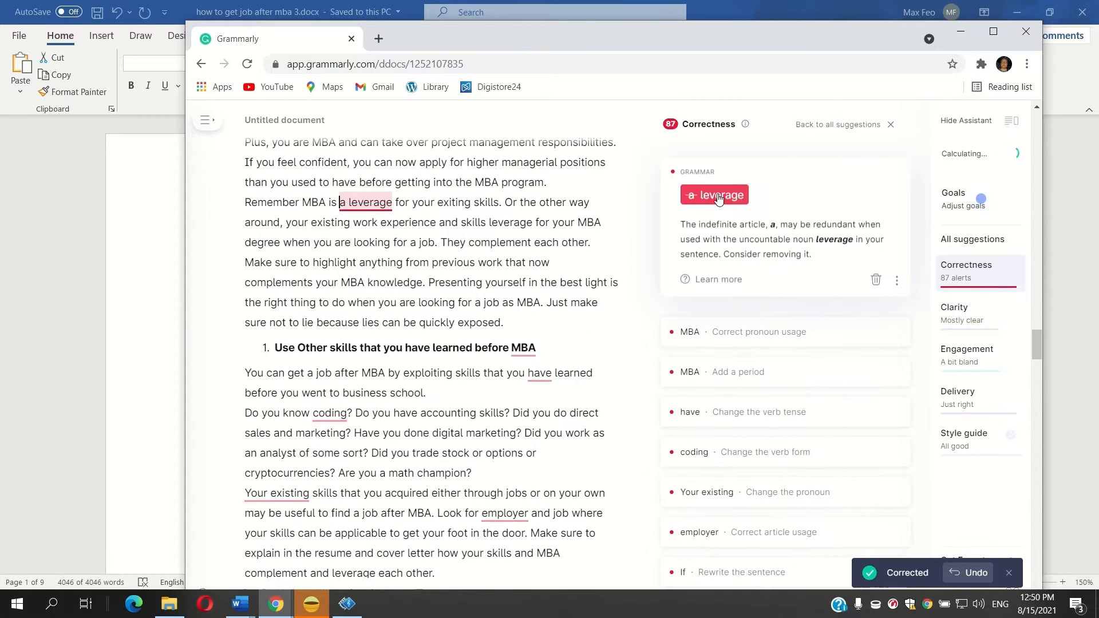
left_click(719, 197)
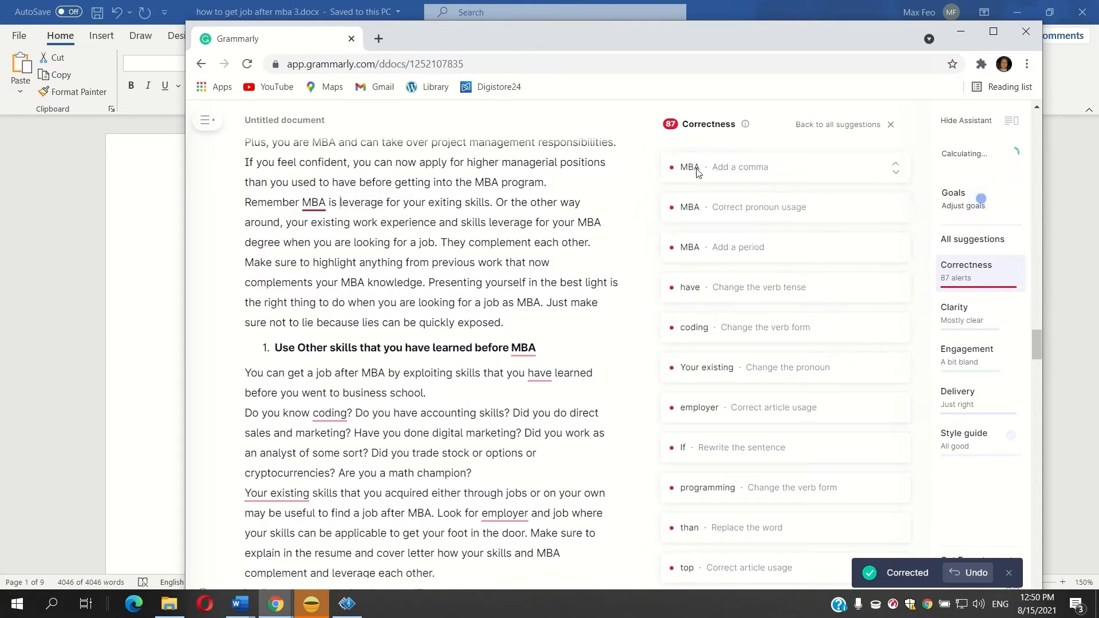
left_click(698, 173)
left_click(703, 192)
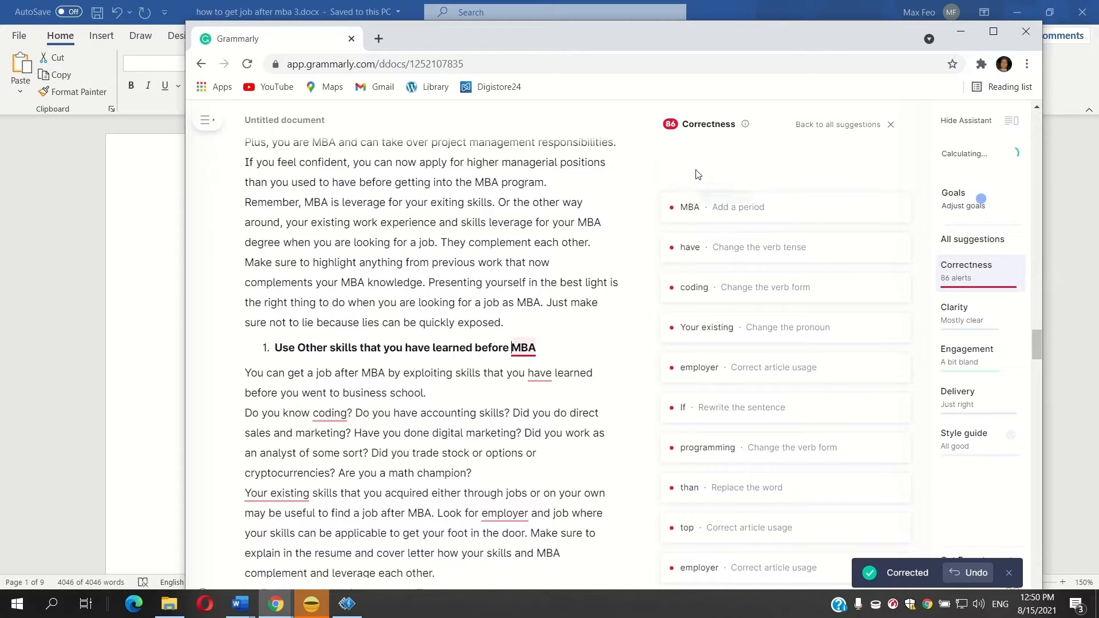
- Change the heading's ending to "before your MBA" and correct "have learned" to "had learned" in the sentence below it
left_click(698, 174)
left_click(707, 194)
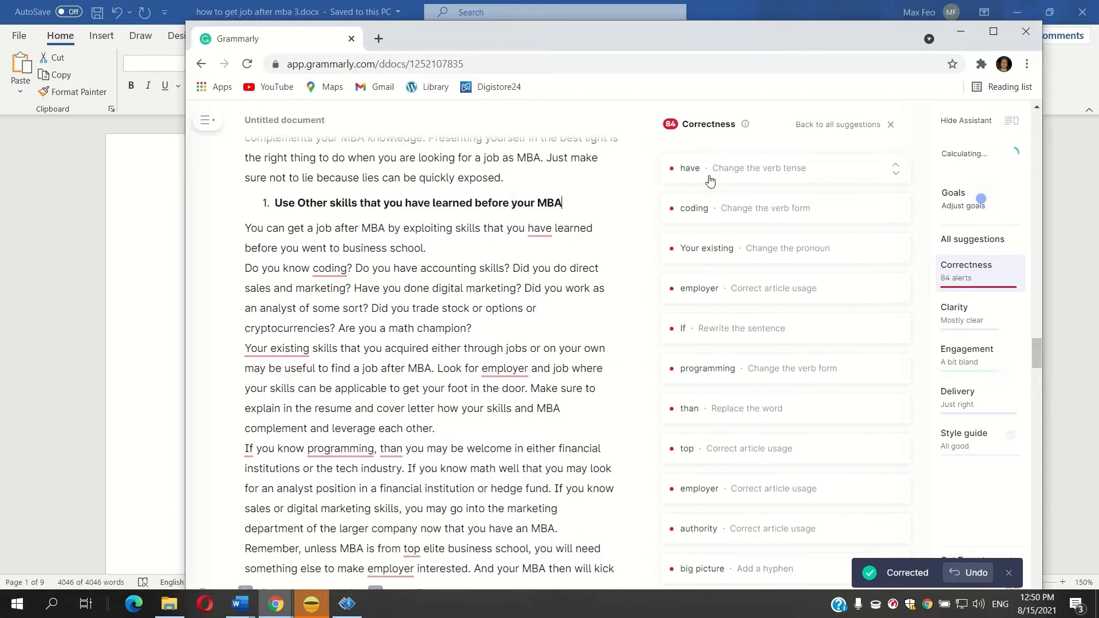
left_click(709, 175)
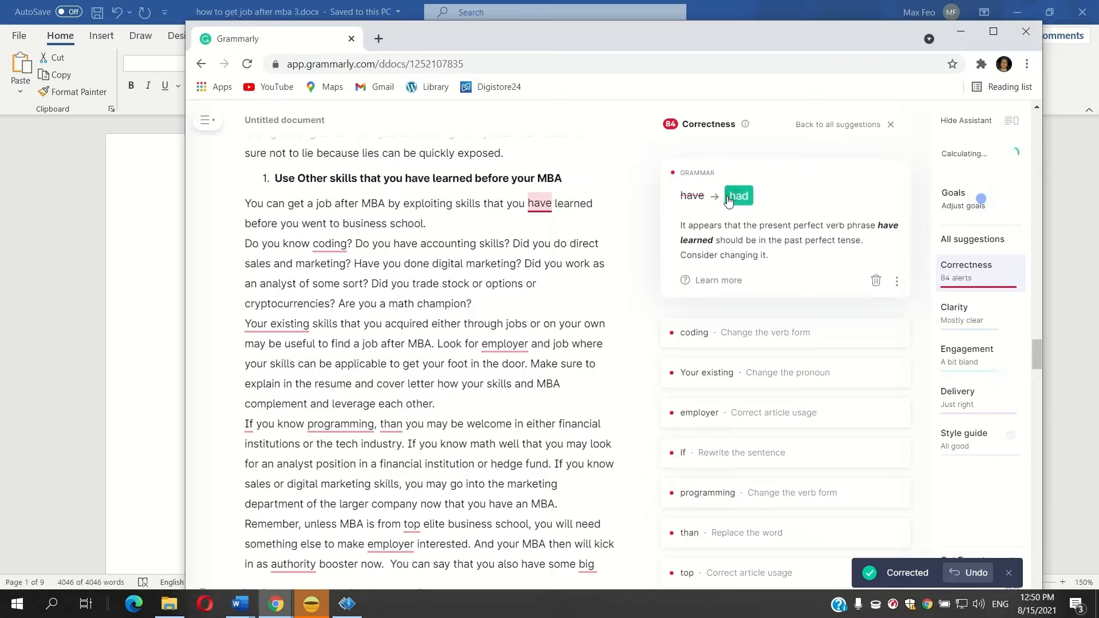
left_click(728, 198)
- Change "coding" to "to code" and add a period to the heading ending in "before your MBA"
left_click(694, 175)
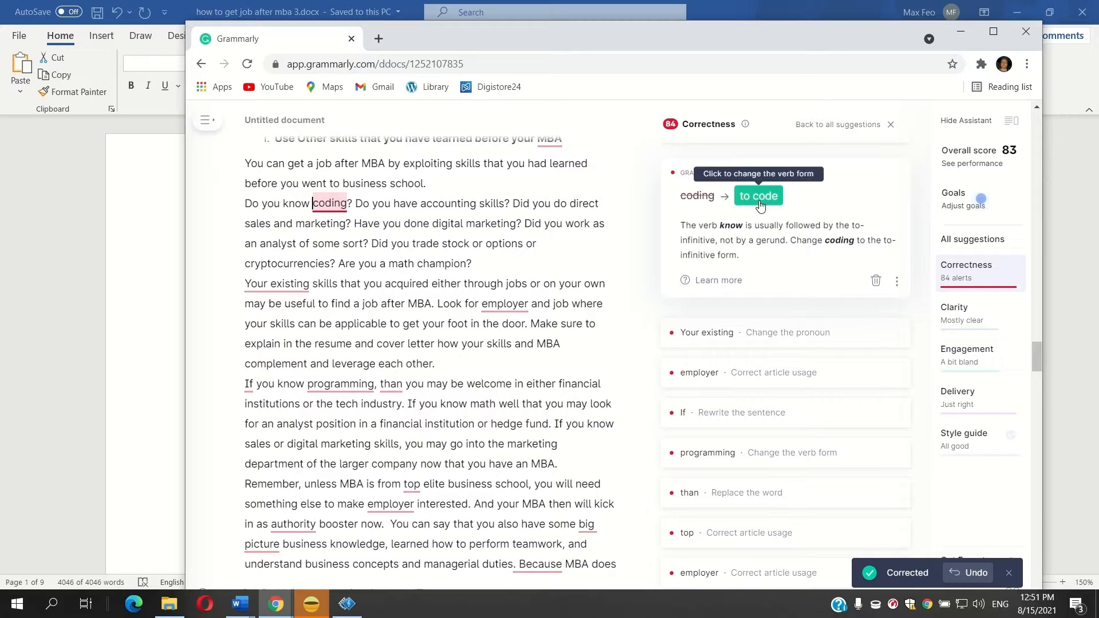
left_click(760, 198)
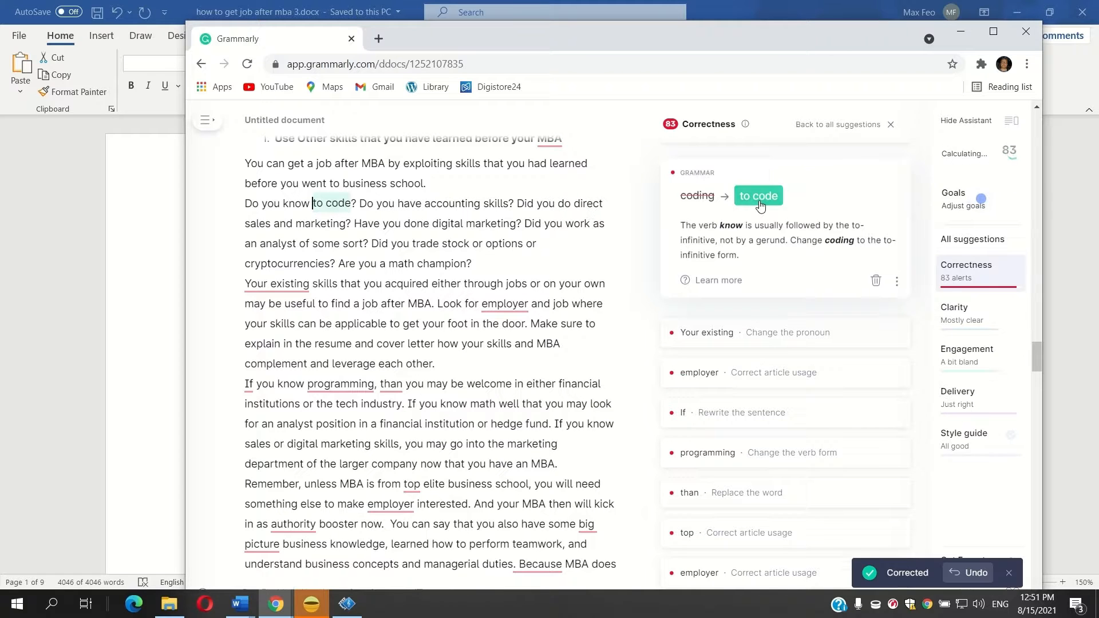
scroll(714, 189, "up", 3)
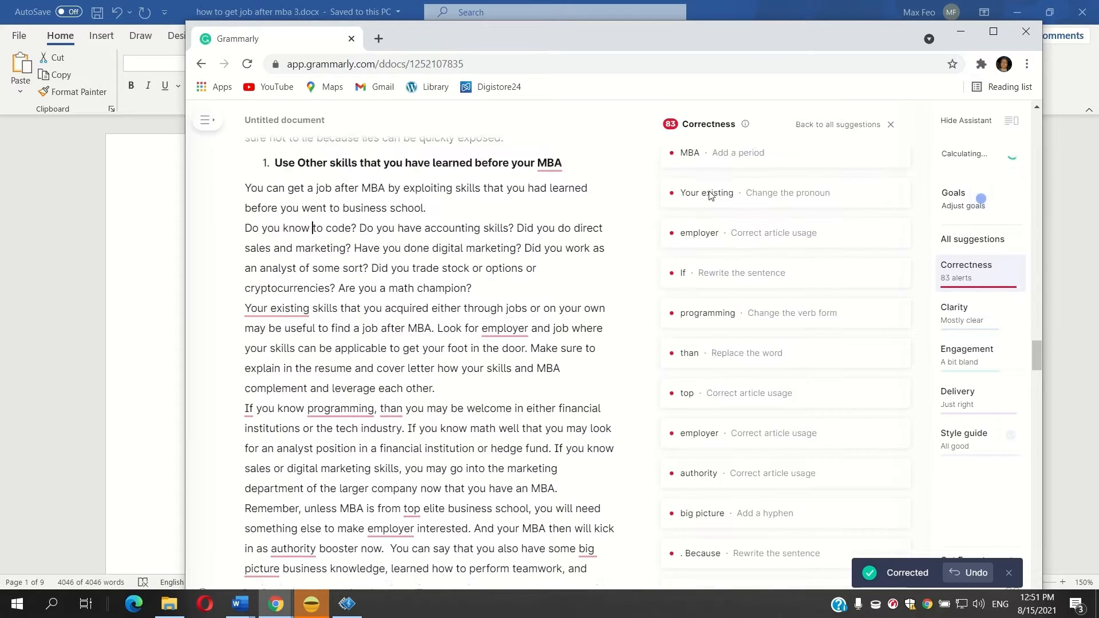
left_click(709, 276)
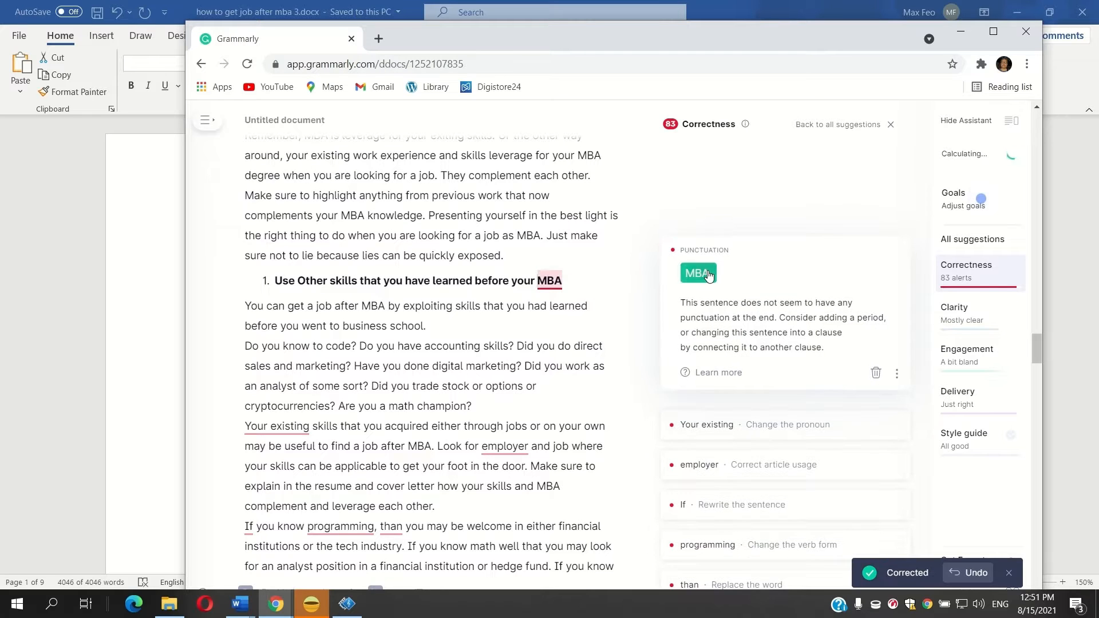
left_click(706, 274)
- Accept the suggested corrections "The existing" for "Your existing" and "an employer" in the following sentence
left_click(708, 265)
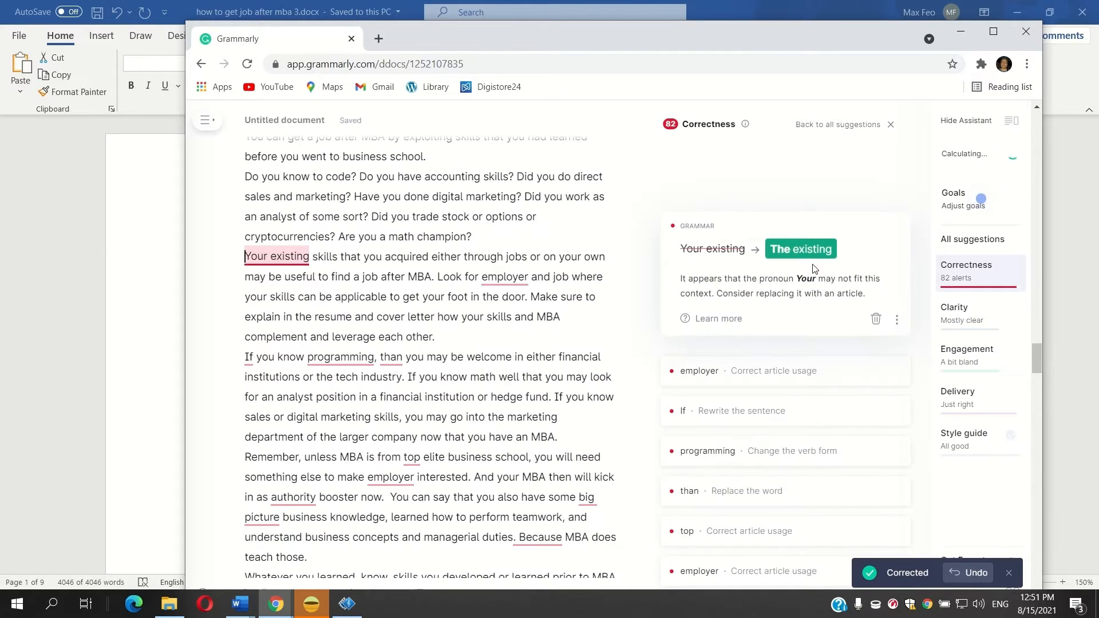
left_click(708, 252)
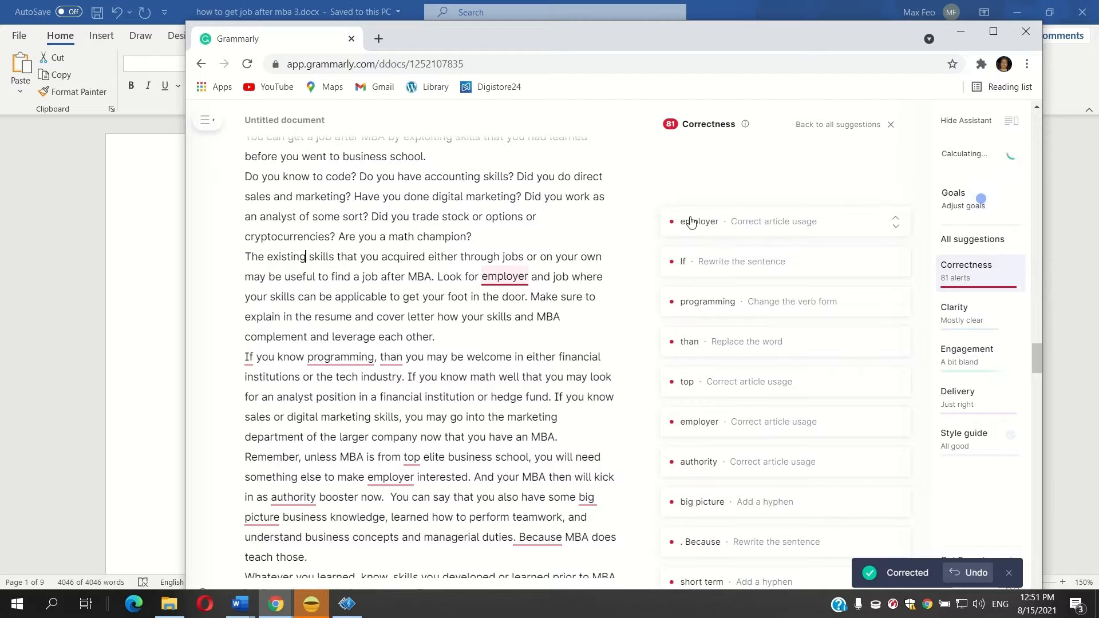
left_click(691, 222)
left_click(706, 223)
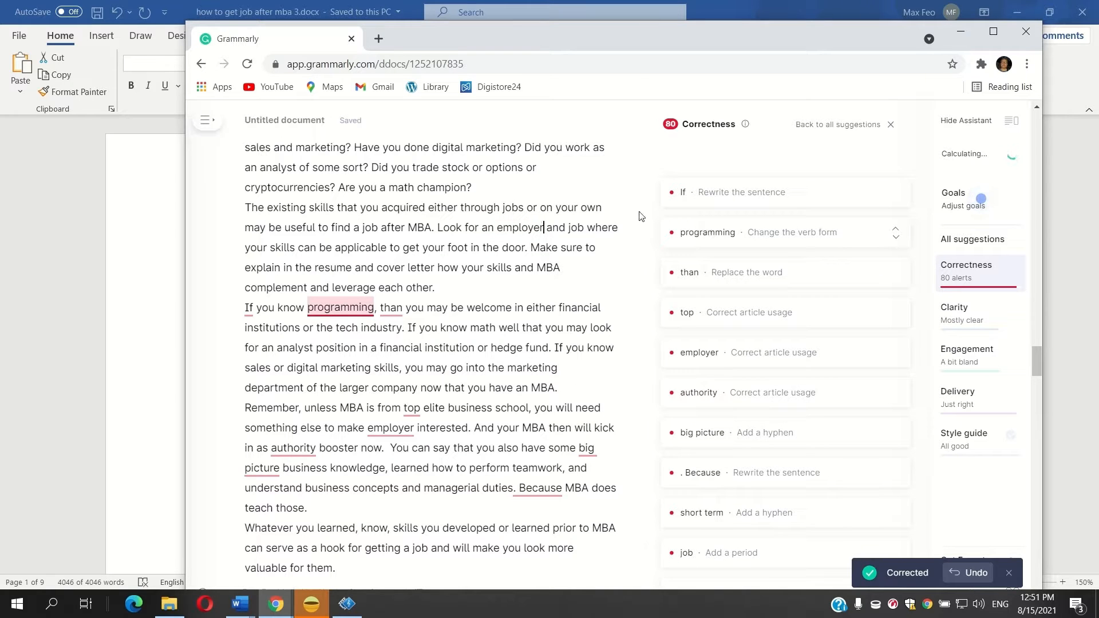
- Correct the opening of the programming paragraph to "Suppose you know to program, then" using the suggested replacements
left_click(684, 195)
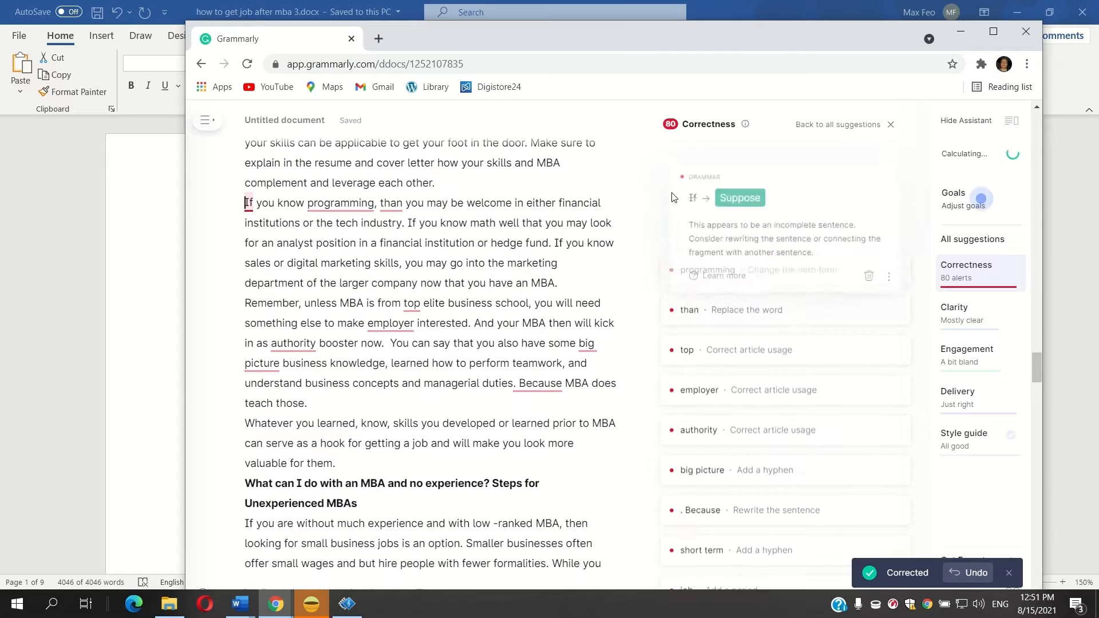
left_click(733, 196)
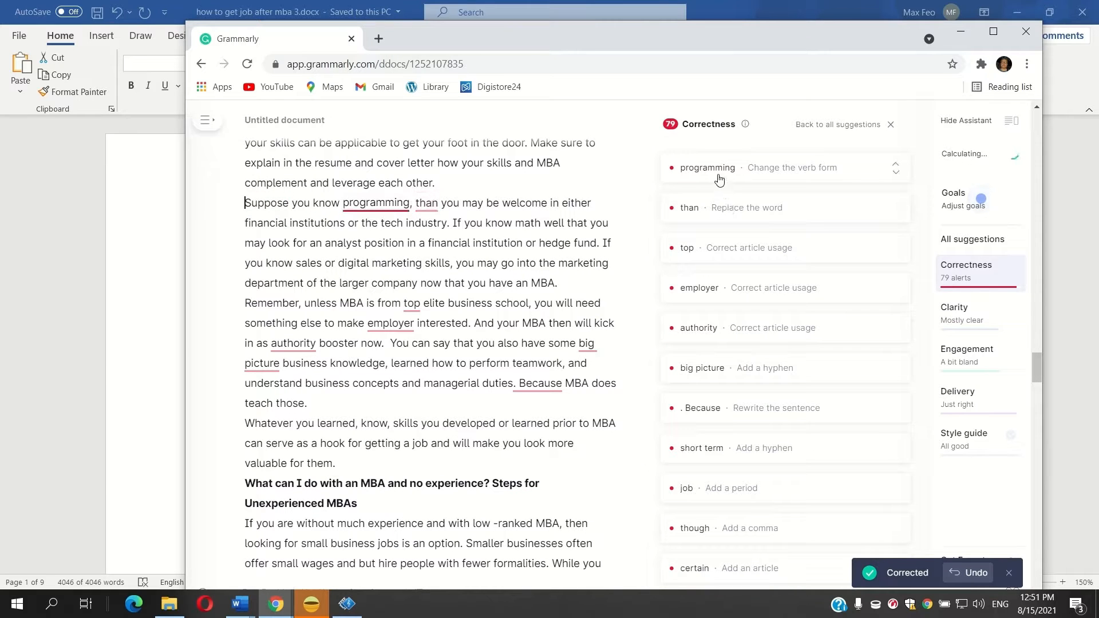
left_click(717, 172)
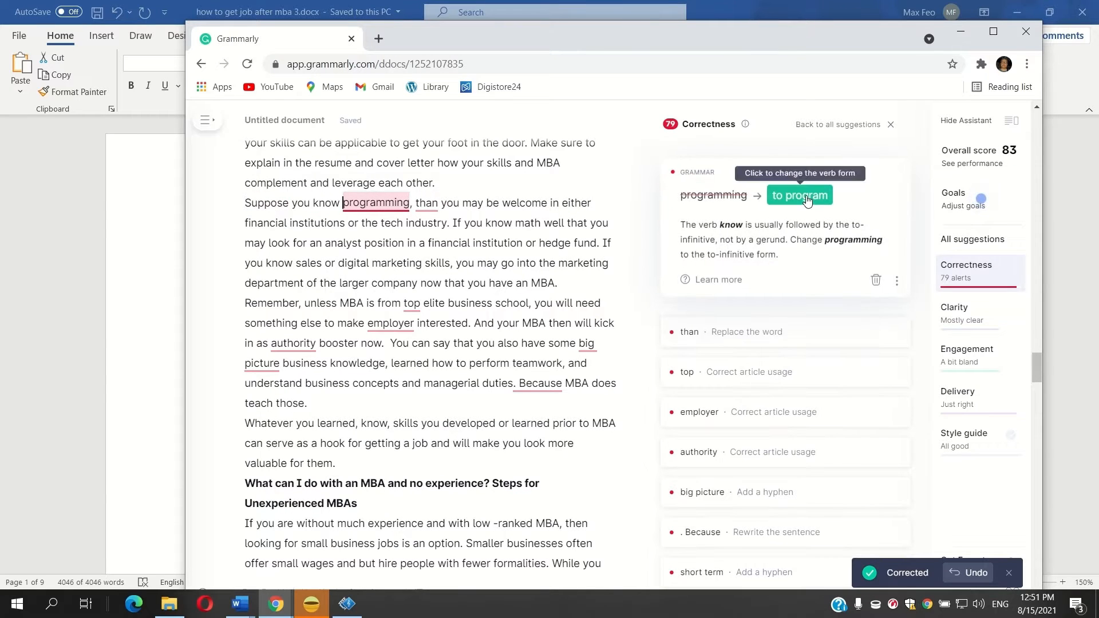
left_click(808, 195)
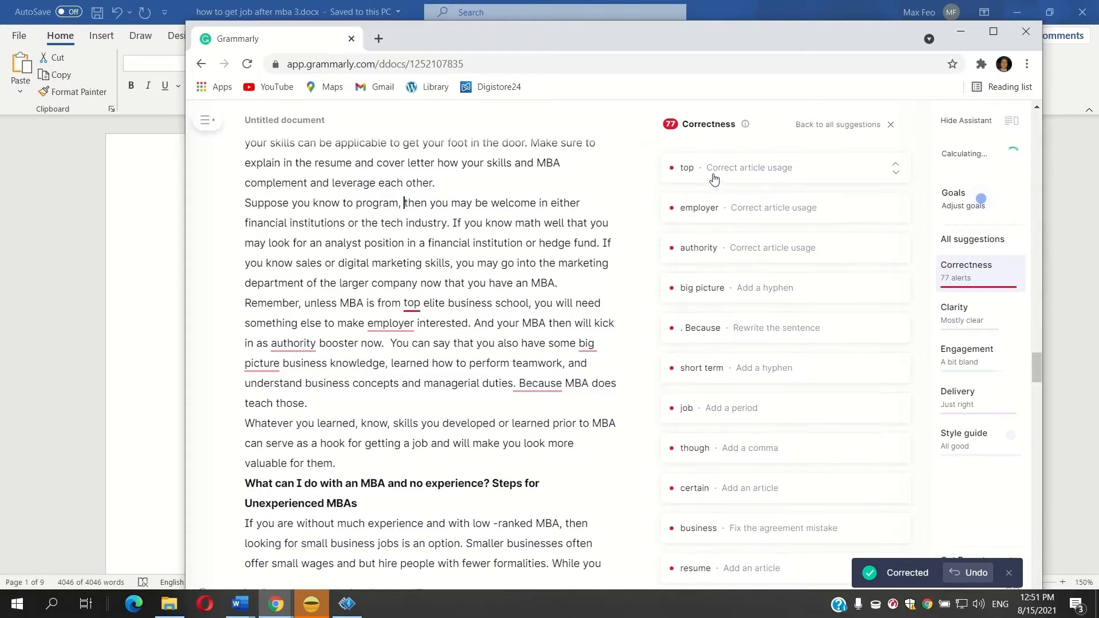
- Insert the suggested articles to give "a top elite business school", "the employer" and "an authority booster"
left_click(704, 198)
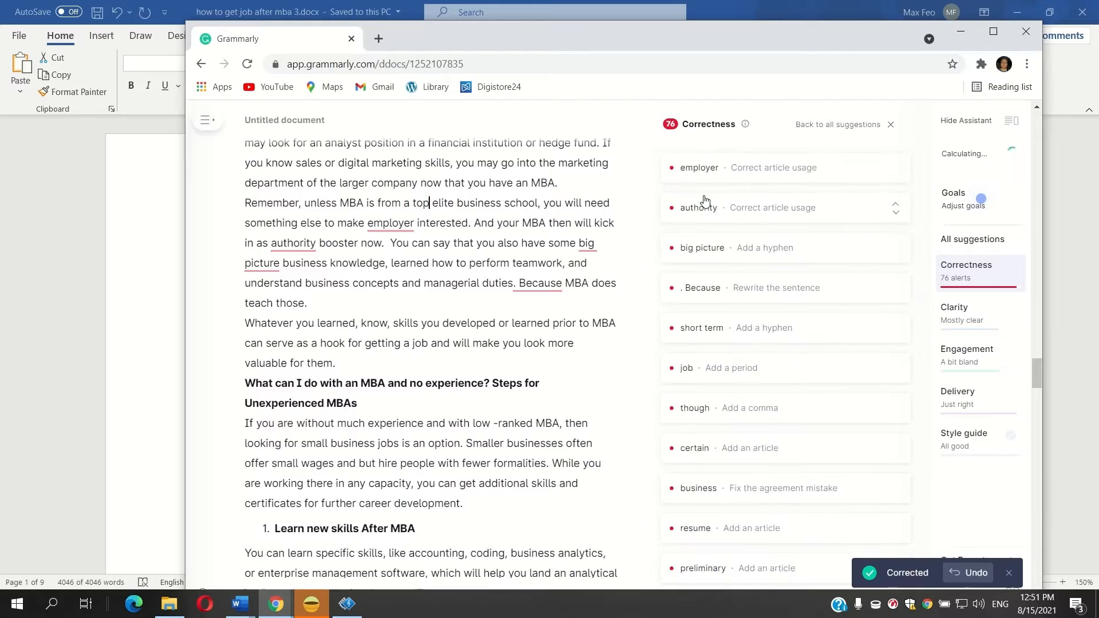
left_click(706, 202)
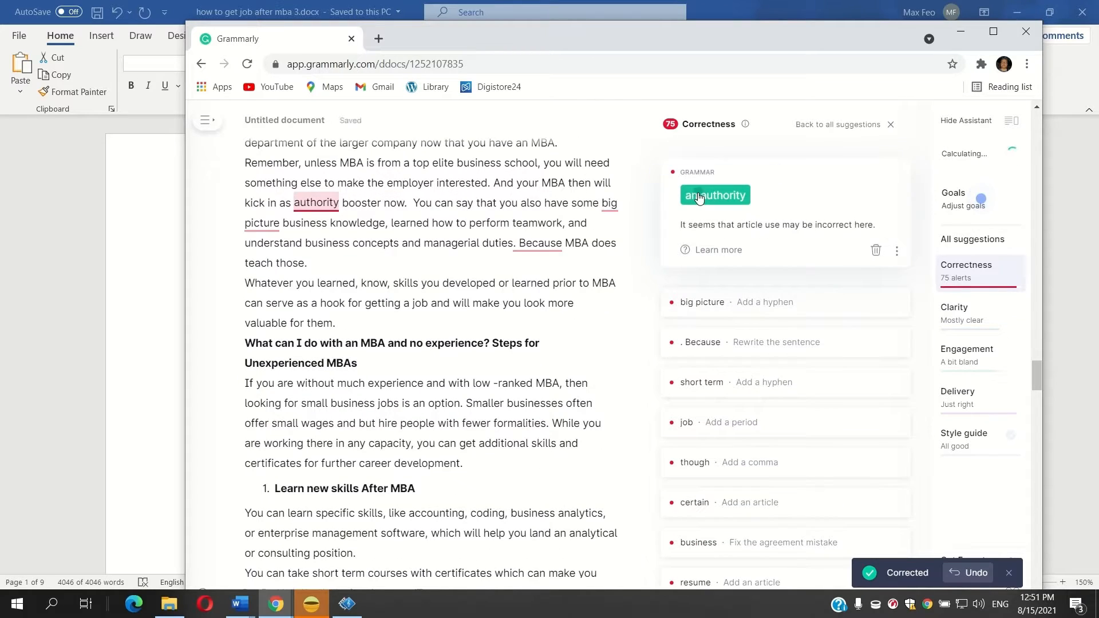
left_click(700, 199)
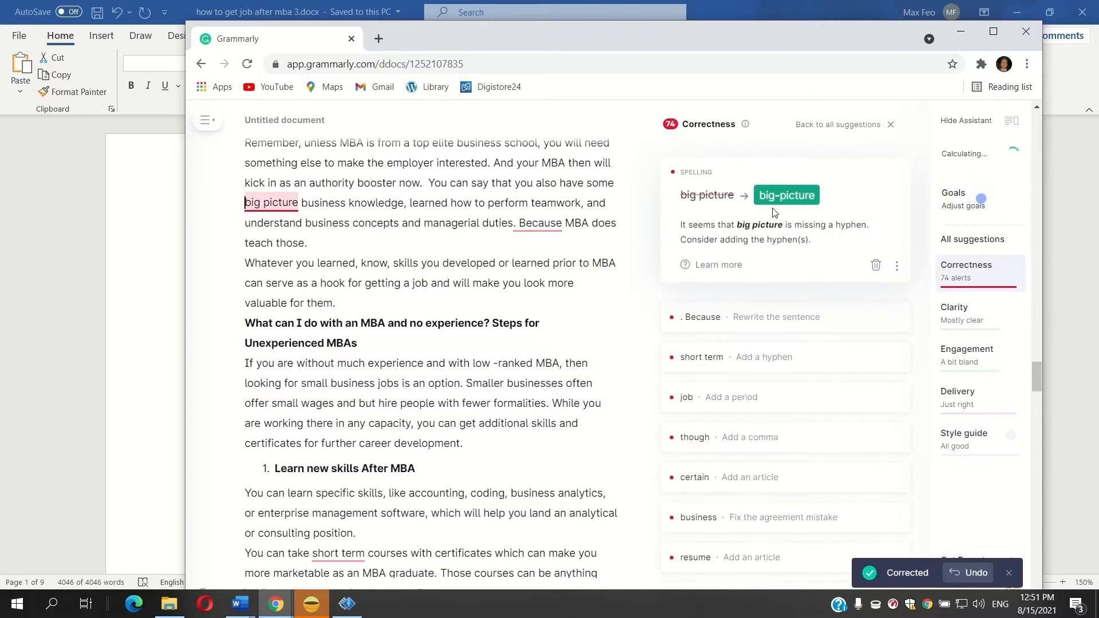
- Hyphenate "big-picture" and delete the clause "because MBA does teach those" after "managerial duties"
left_click(782, 200)
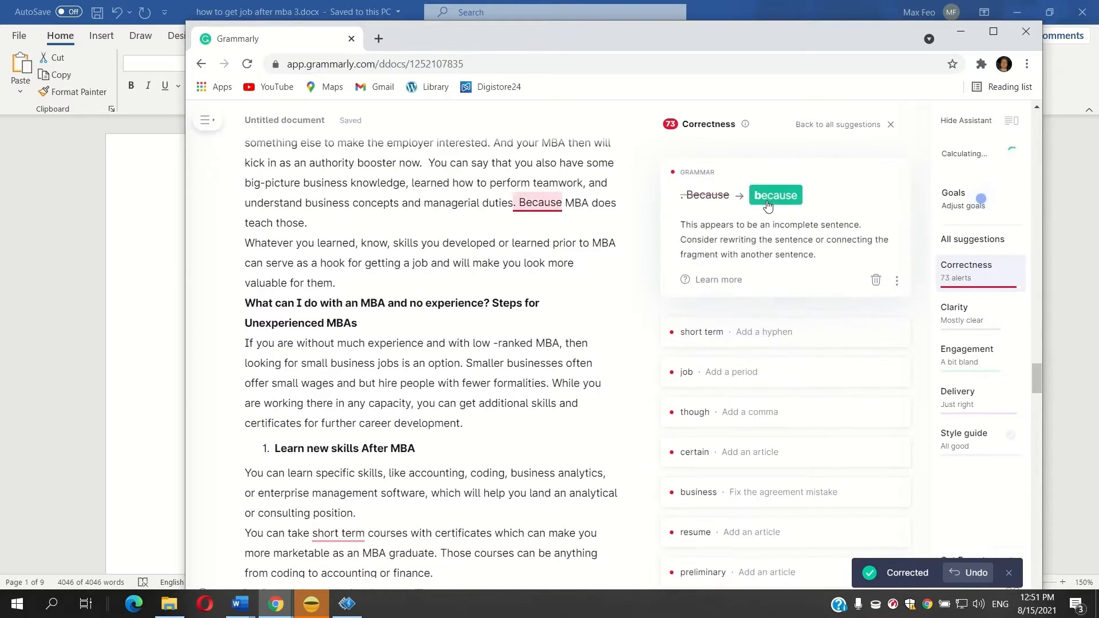
left_click(769, 198)
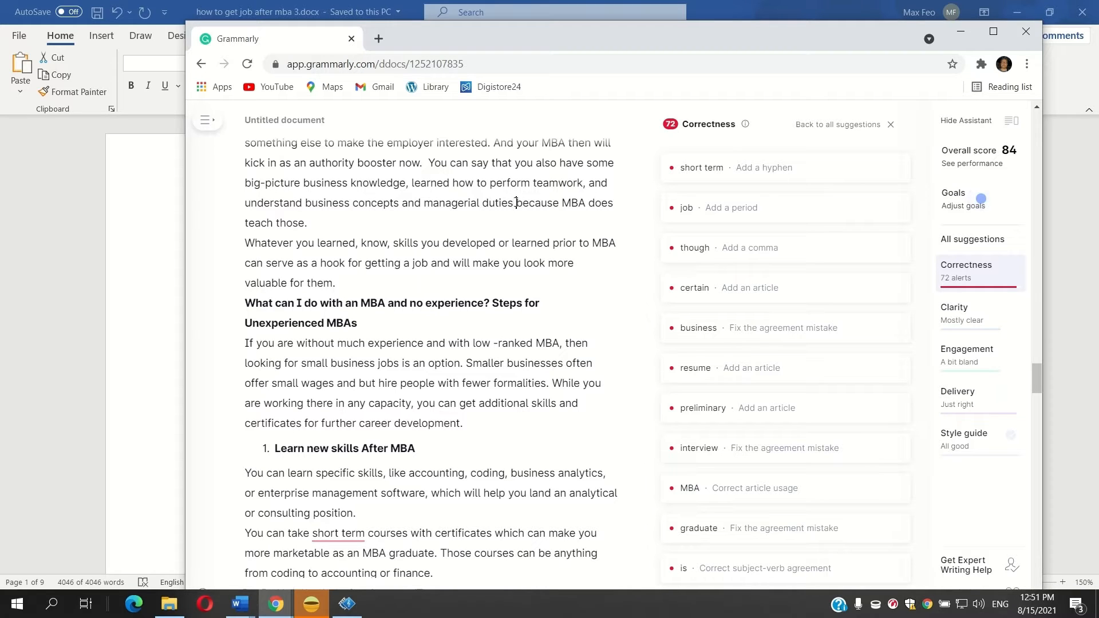
left_click_drag(516, 202, 299, 217)
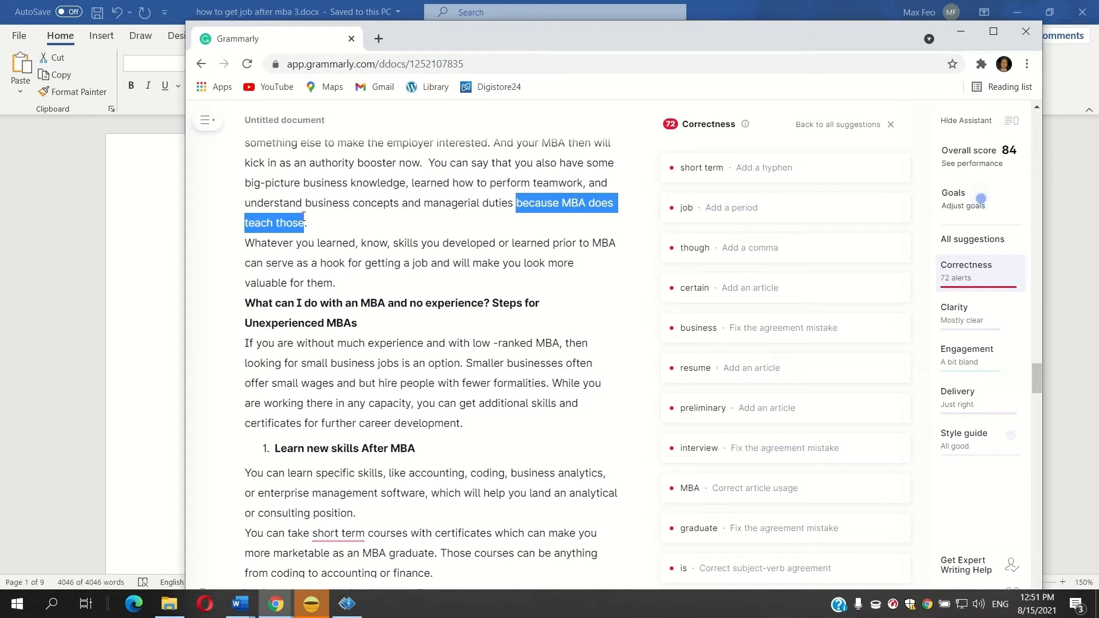
key("BackSpace")
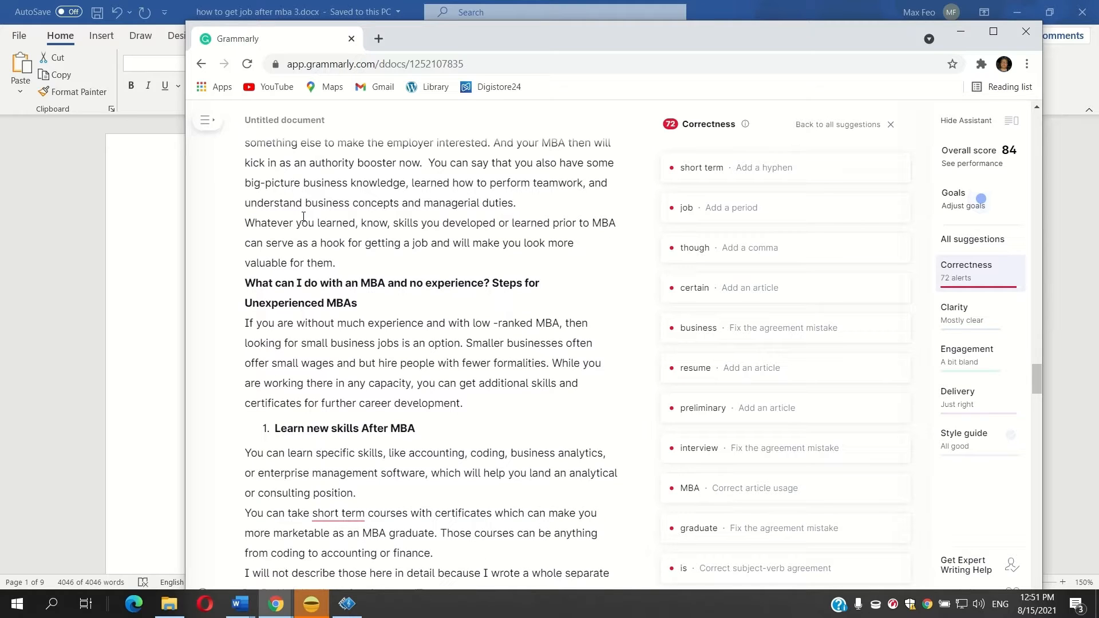
- Hyphenate "short-term" and change "which can" to "that can" in the sentence about courses with certificates
left_click(687, 167)
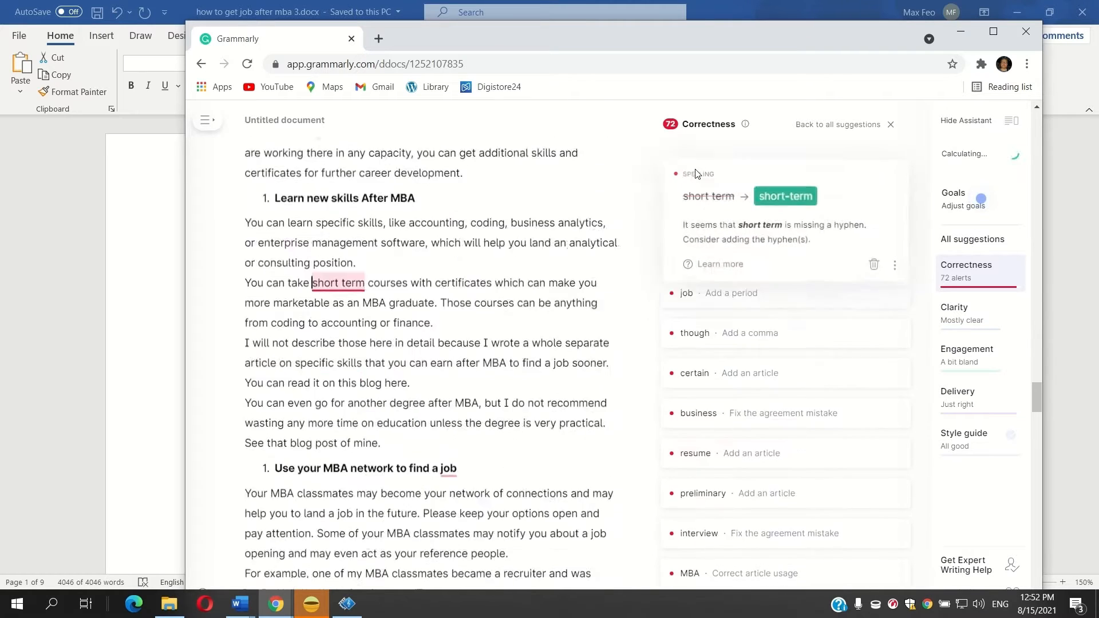
left_click(802, 198)
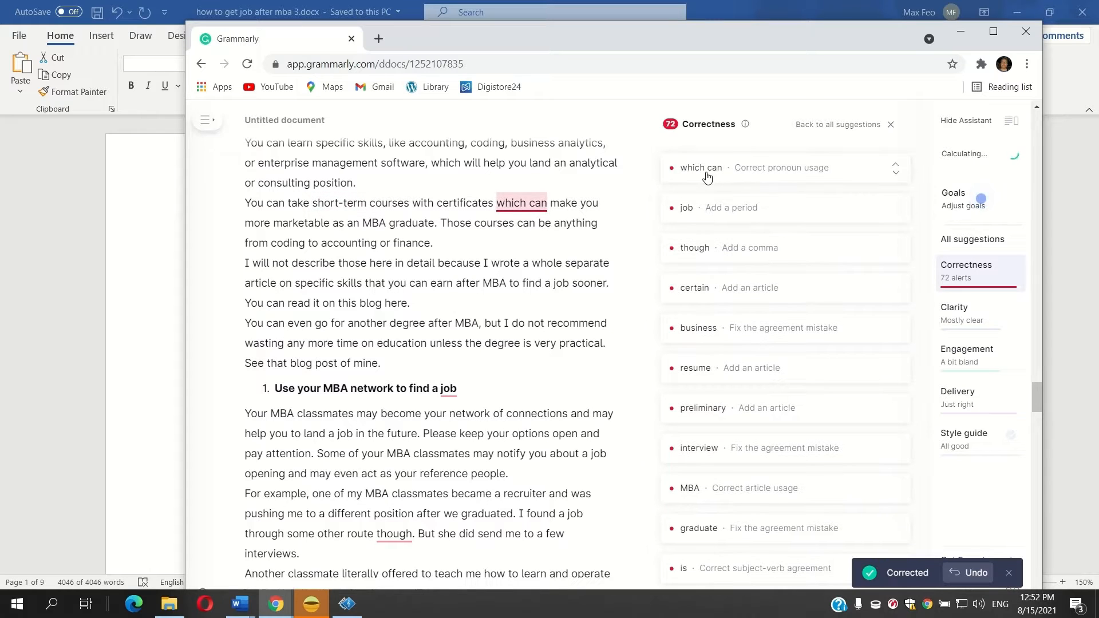
left_click(708, 177)
left_click(776, 198)
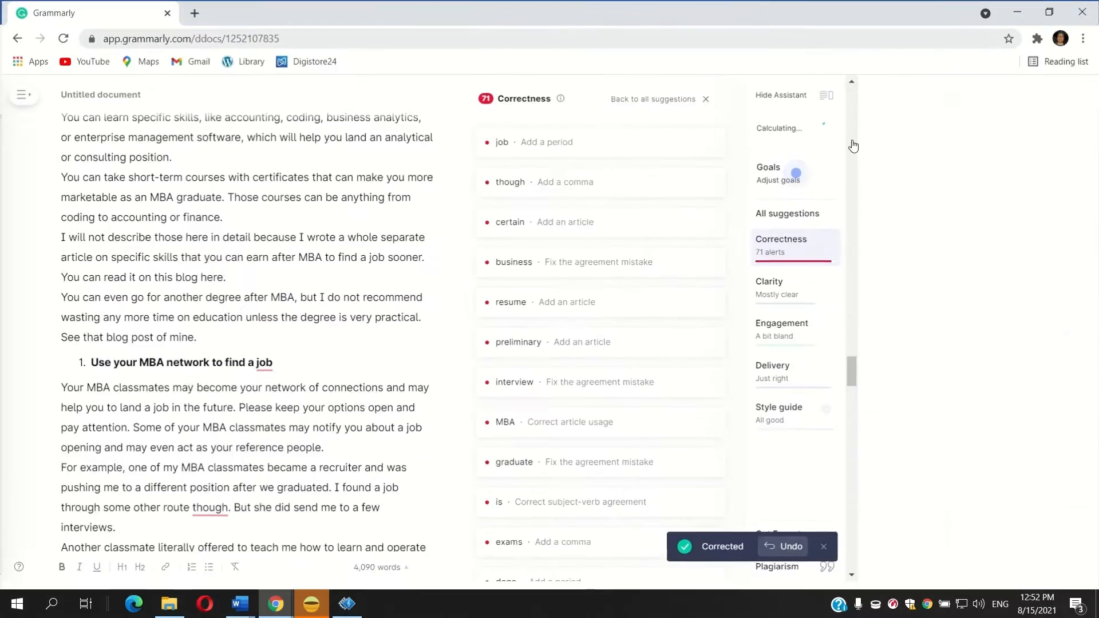
- Maximize the browser window and add a period to the heading "Use your MBA network to find a job"
left_click(993, 32)
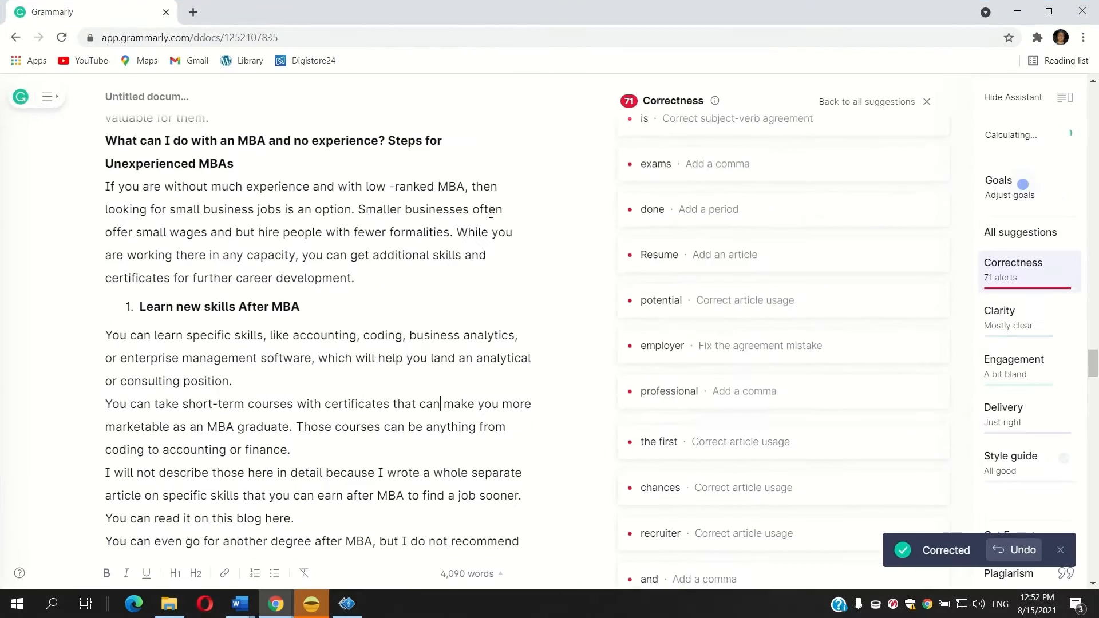
scroll(700, 263, "up", 15)
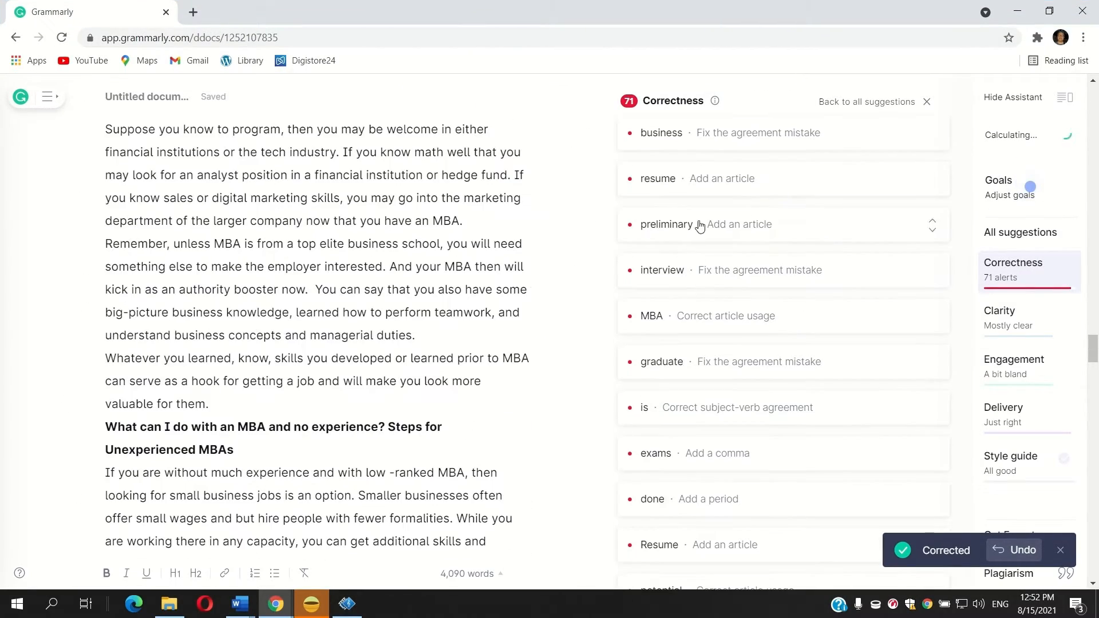
left_click(685, 281)
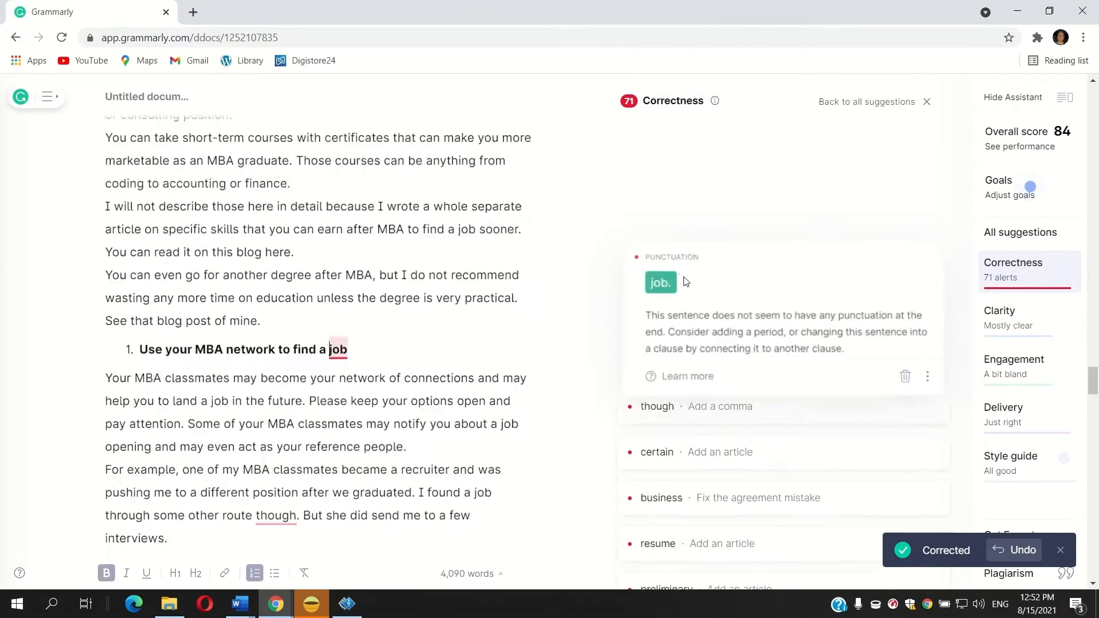
left_click(651, 278)
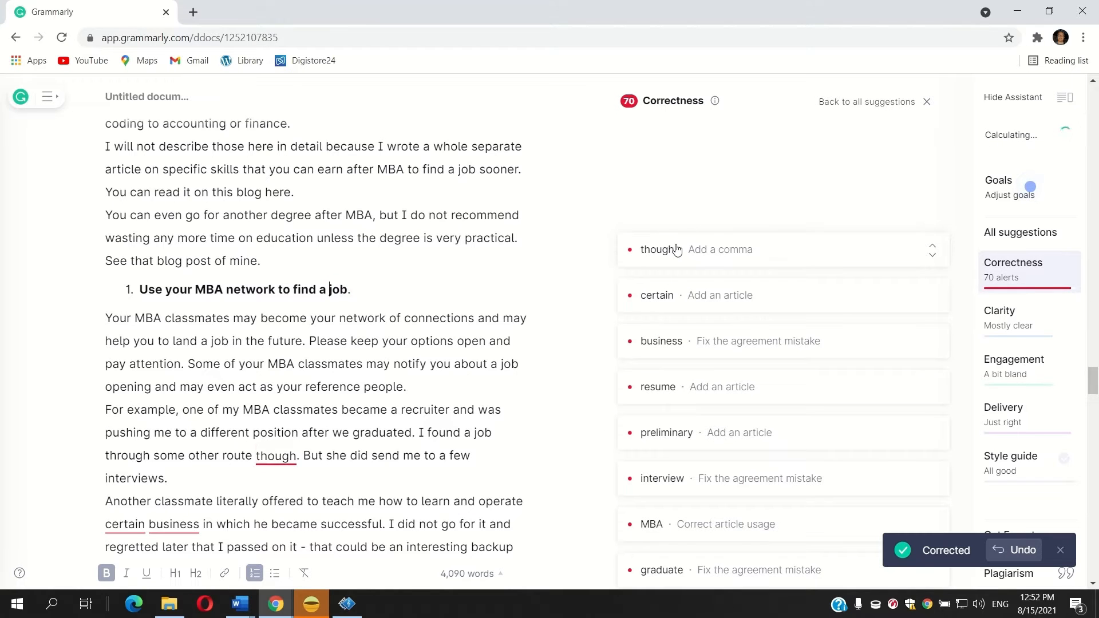
- Add a comma before "though" and change "certain business" to "a certain business"
left_click(676, 250)
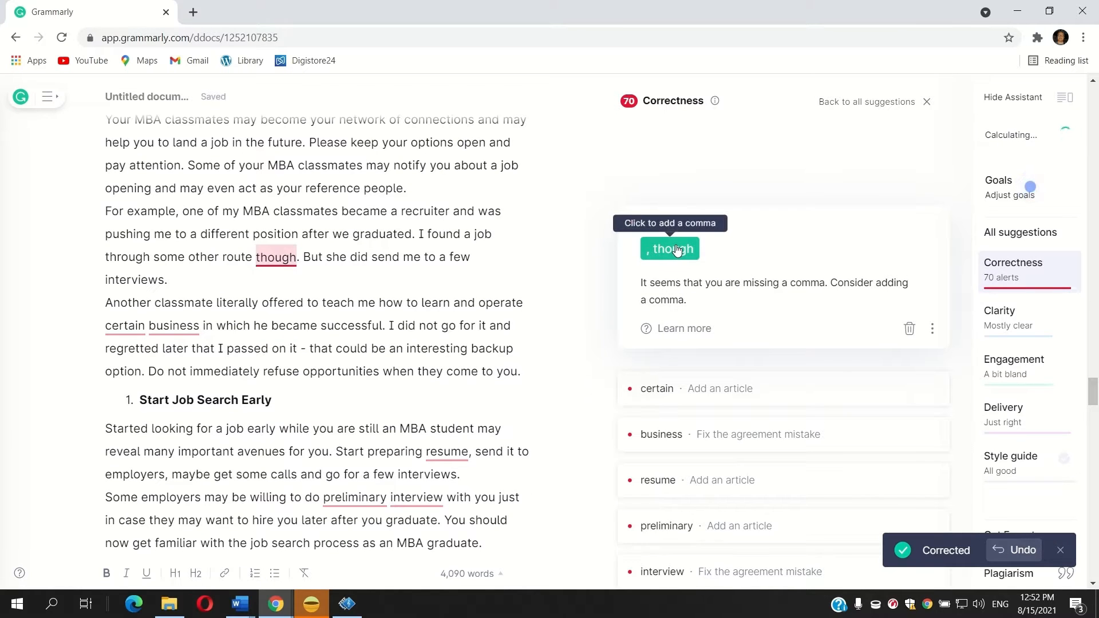
left_click(676, 250)
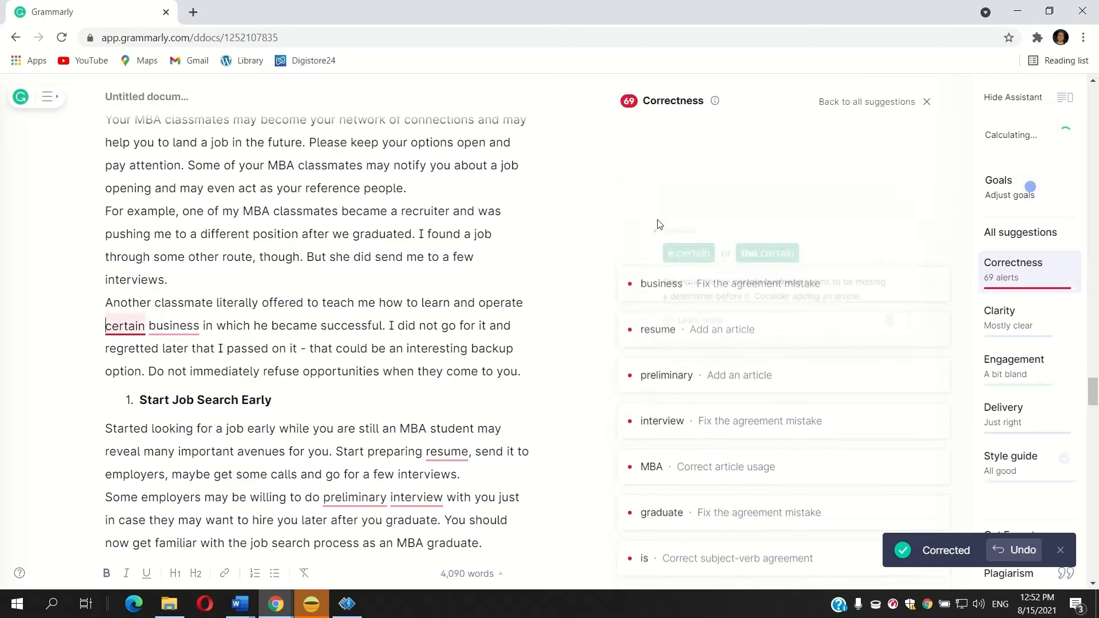
left_click(663, 226)
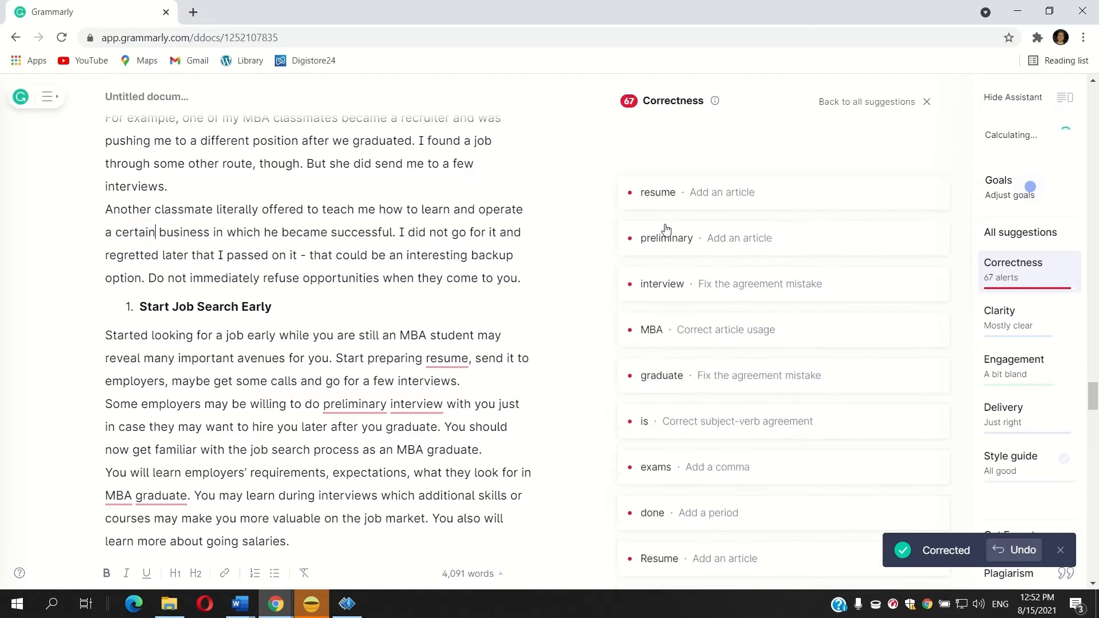
- Add the missing articles in the job search section: "a resume", "a preliminary interview" and "an MBA graduate"
left_click(667, 193)
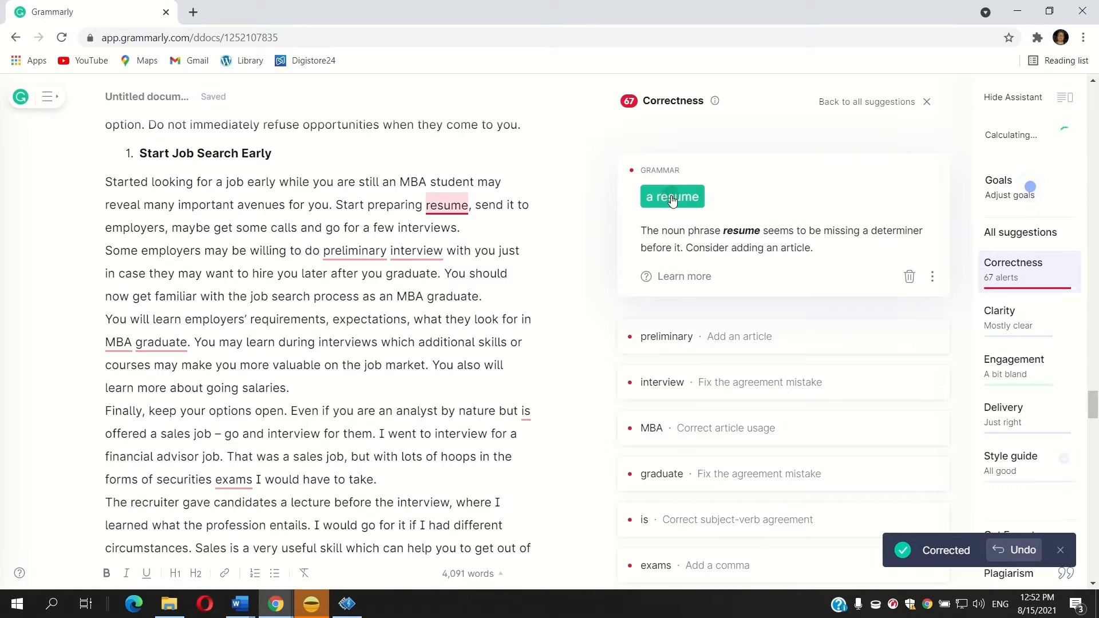
left_click(673, 198)
left_click(683, 171)
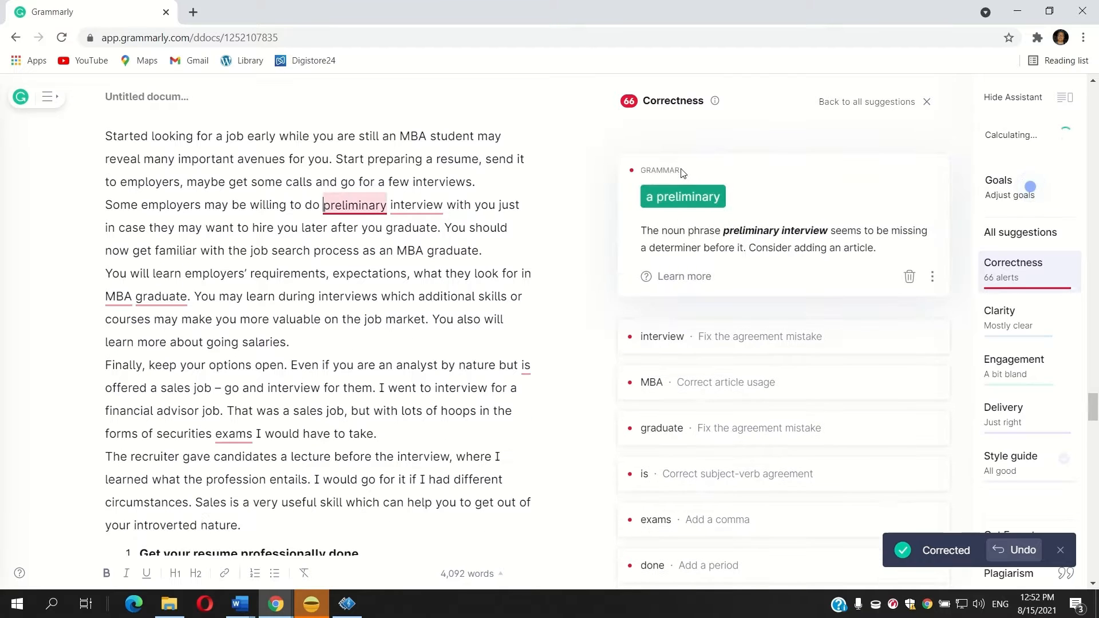
left_click(685, 196)
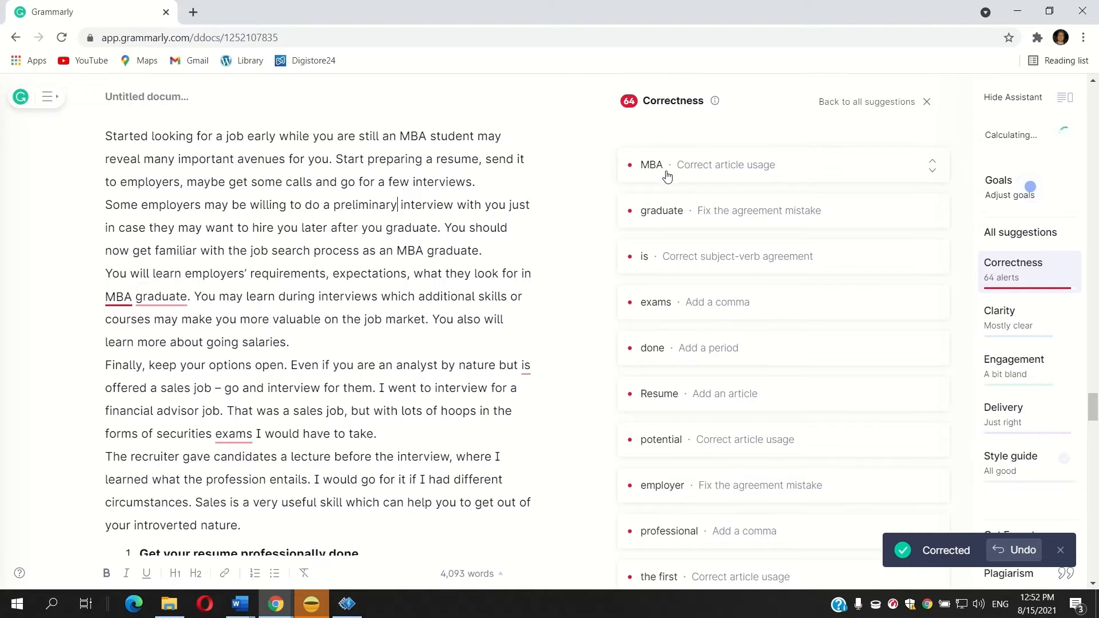
left_click(668, 176)
left_click(669, 198)
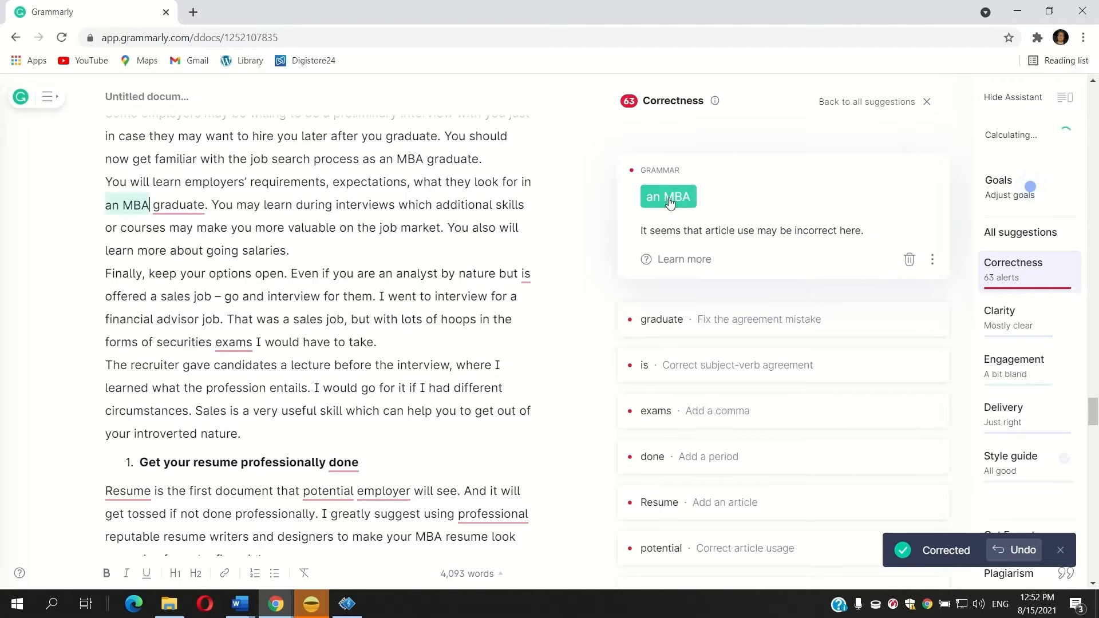
- Change "is offered a sales job" to "are offered" and add a comma after "securities exams"
left_click(665, 167)
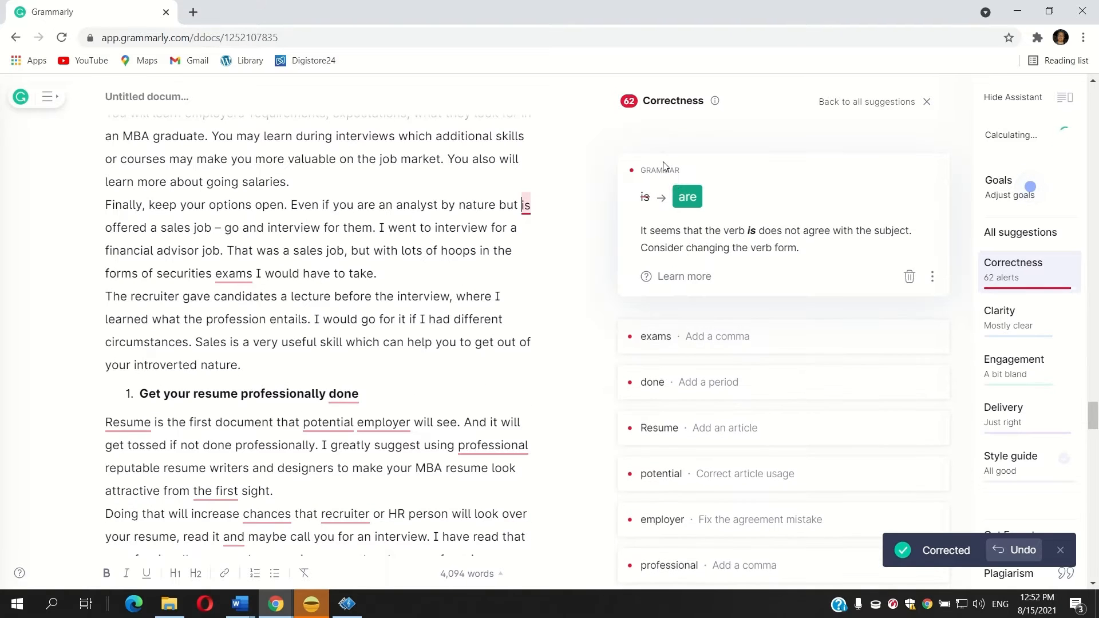
left_click(689, 201)
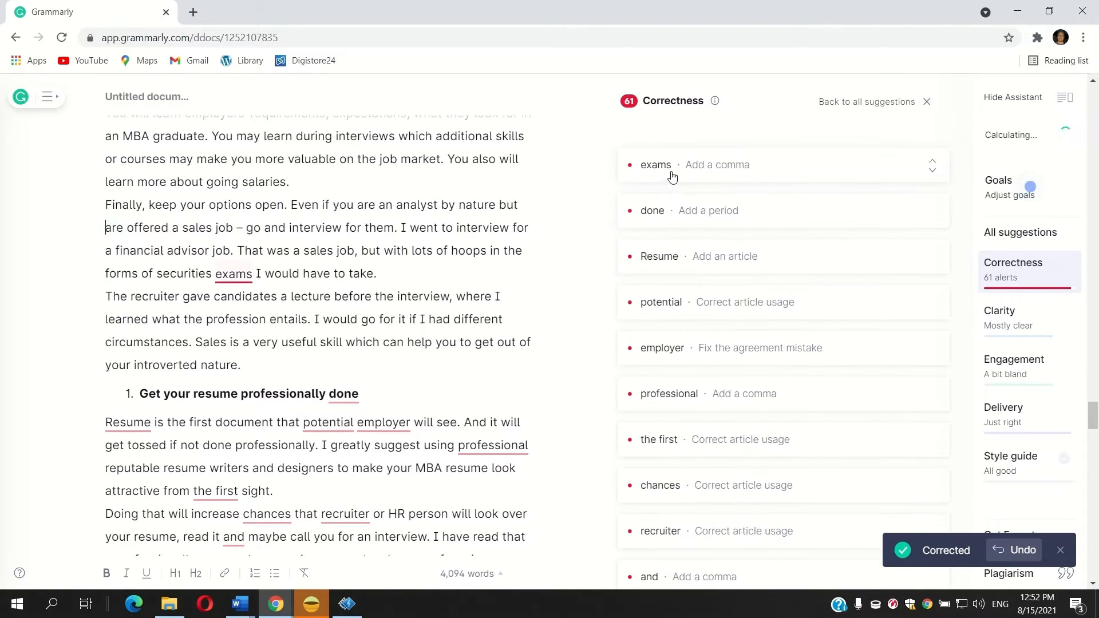
left_click(672, 176)
left_click(672, 172)
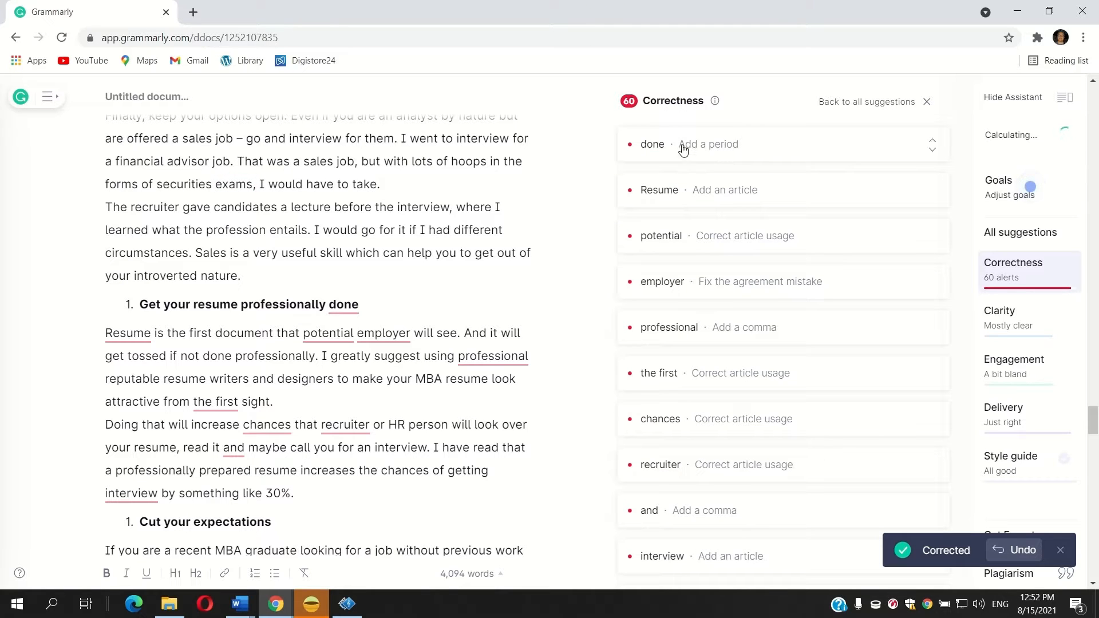
- Add a period to the heading "Get your resume professionally done" and begin the paragraph below it with "A resume"
left_click(670, 150)
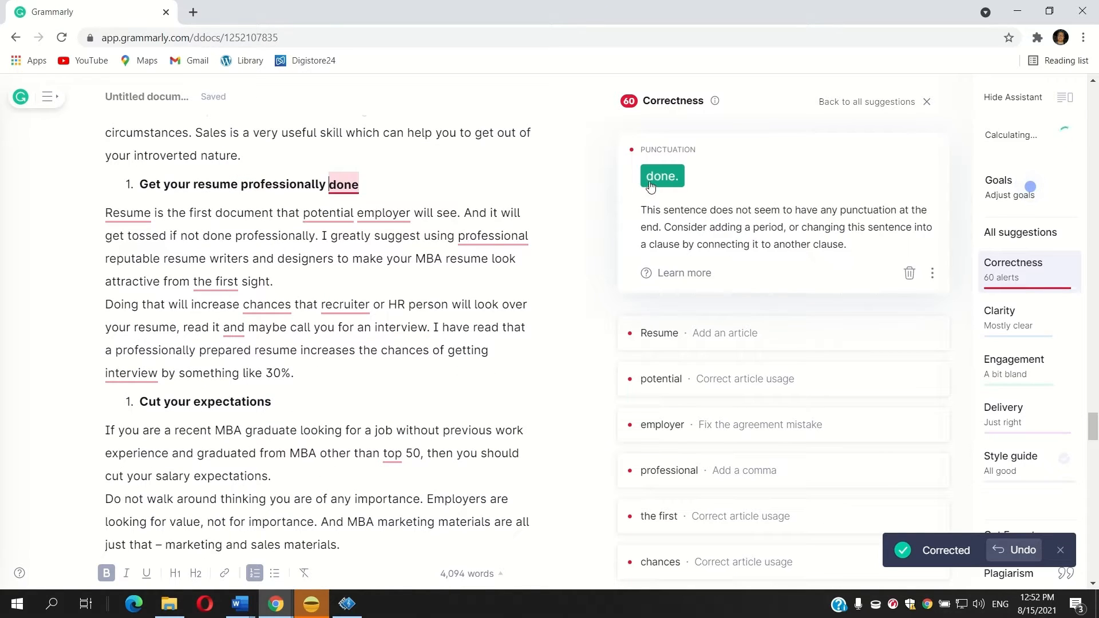
left_click(651, 184)
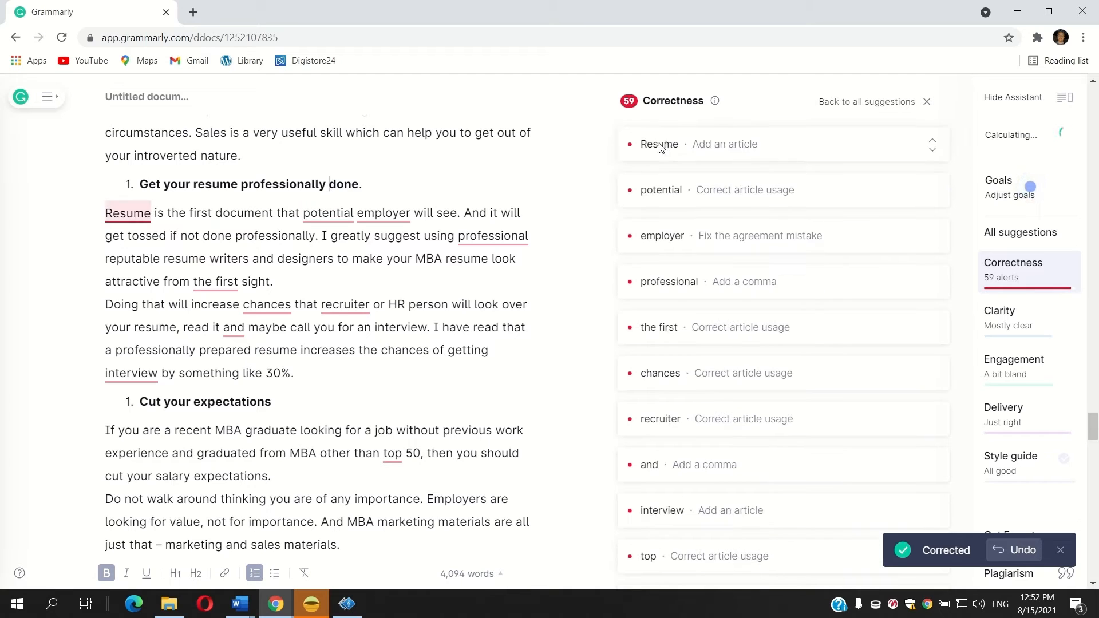
left_click(661, 148)
left_click(672, 176)
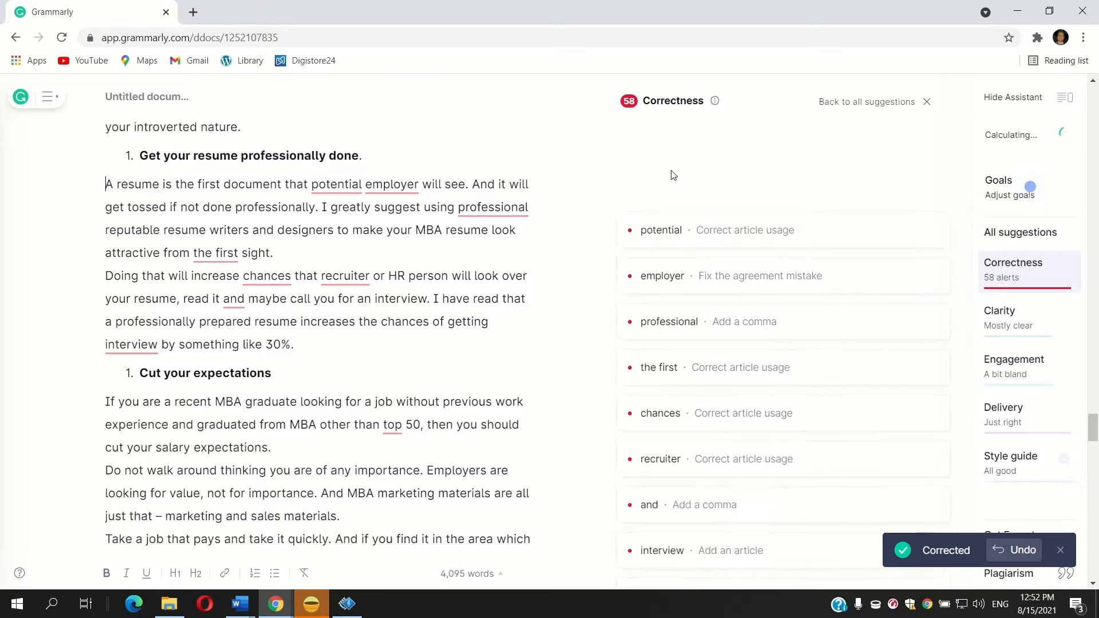
- Insert "a" before "potential employer" and add a comma between "professional" and "reputable resume writers"
left_click(655, 147)
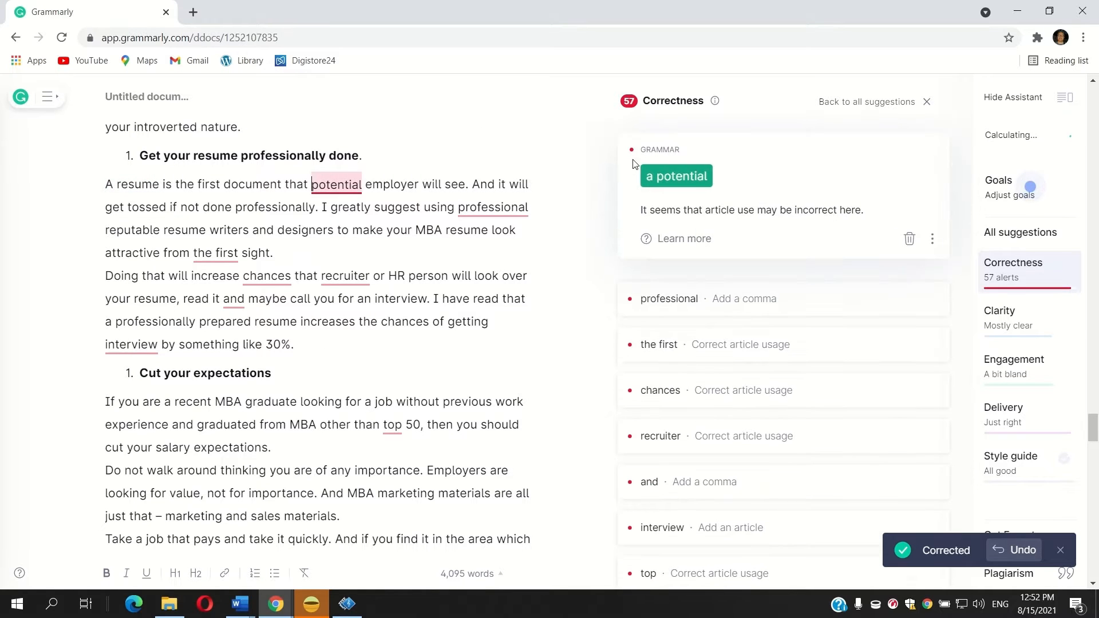
left_click(661, 179)
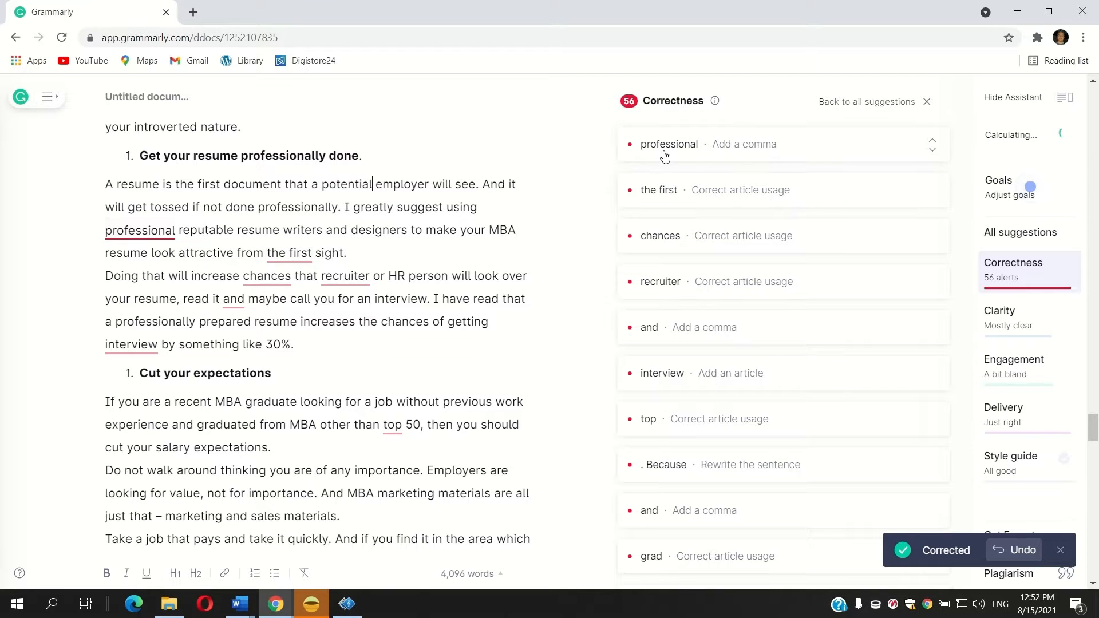
left_click(658, 159)
left_click(660, 174)
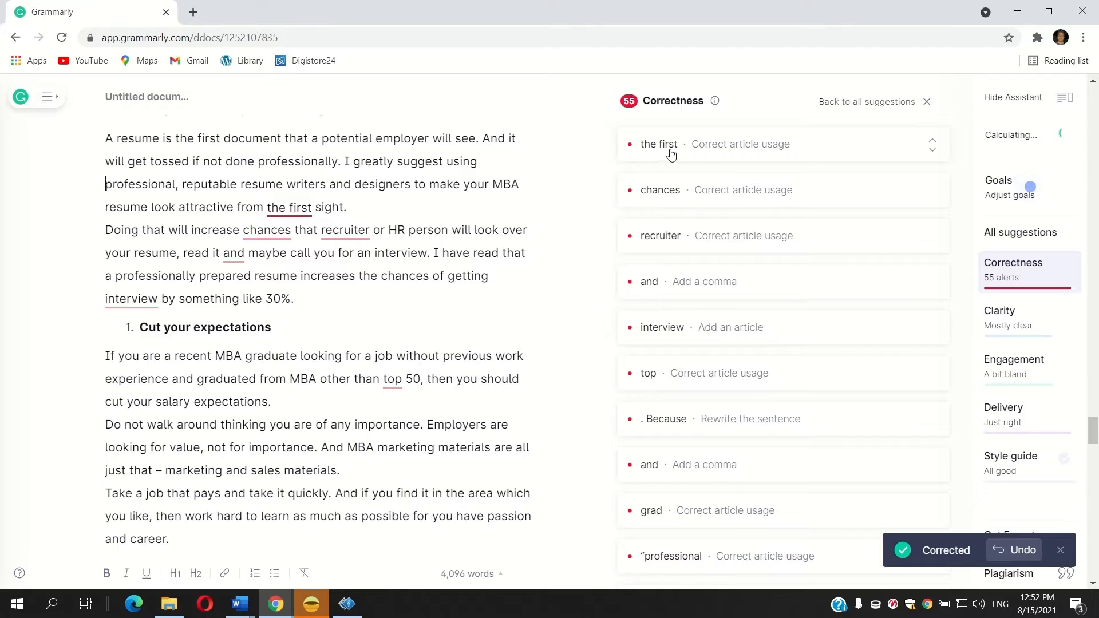
- Remove "the" from "from the first sight" and insert "the" before "chances" in the following sentence
left_click(671, 155)
left_click(674, 179)
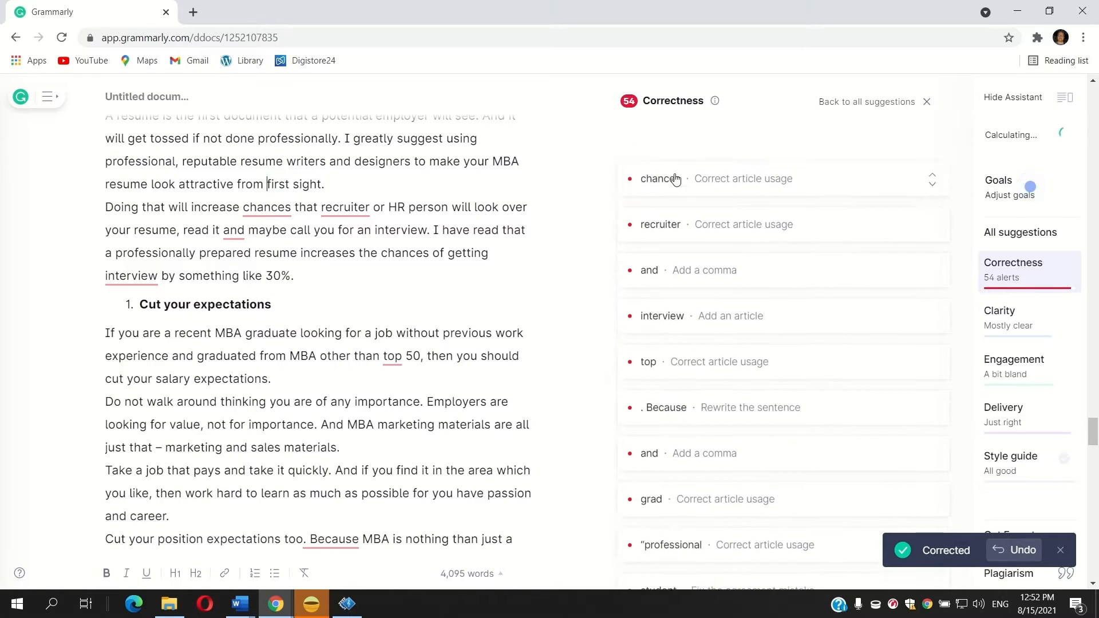
left_click(664, 155)
left_click(673, 179)
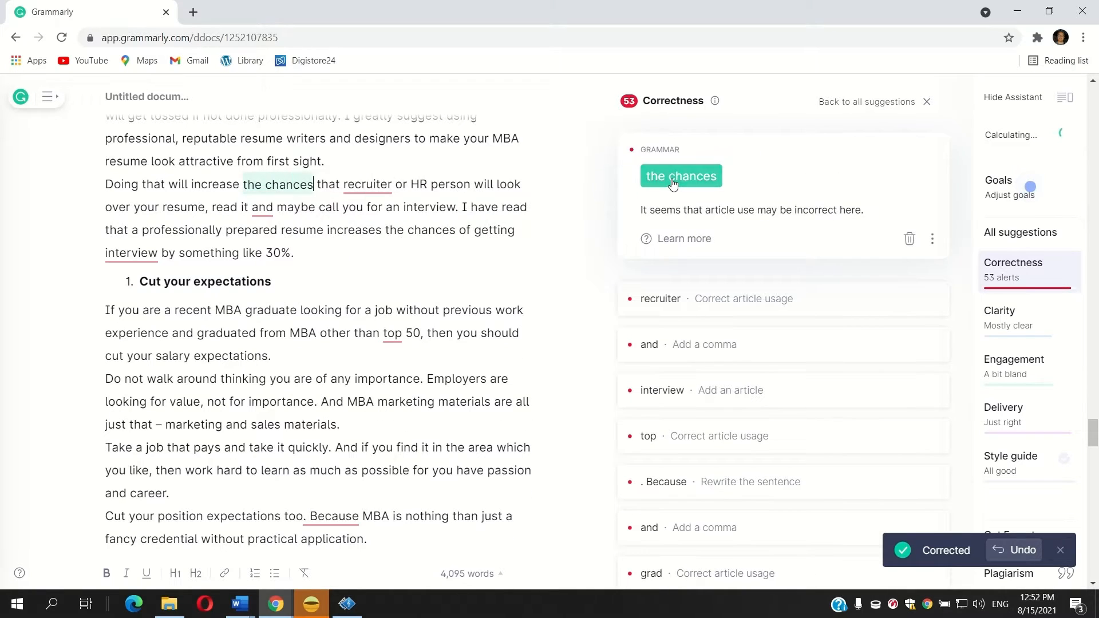
- Insert "a" before "recruiter or HR person" and add a comma before "and maybe call you for an interview"
left_click(658, 154)
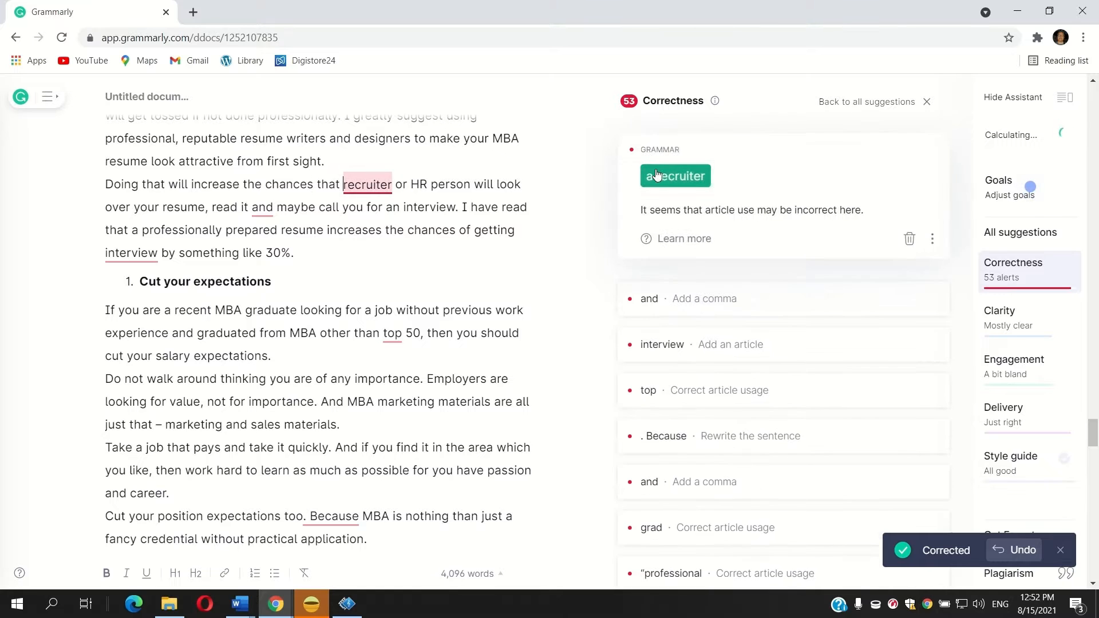
left_click(681, 179)
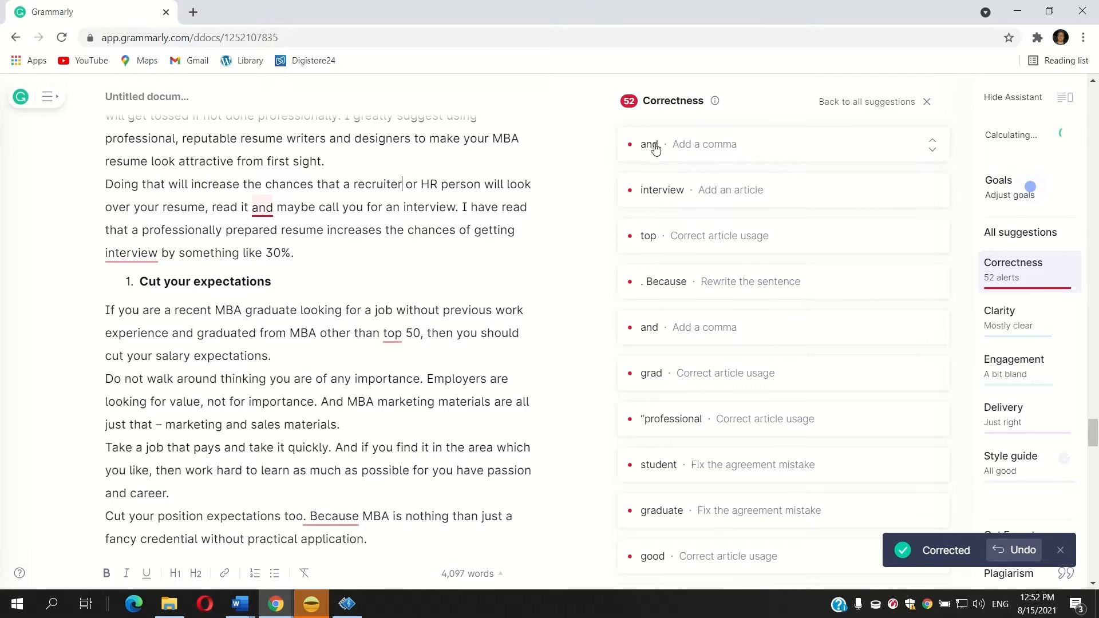
left_click(658, 150)
left_click(654, 179)
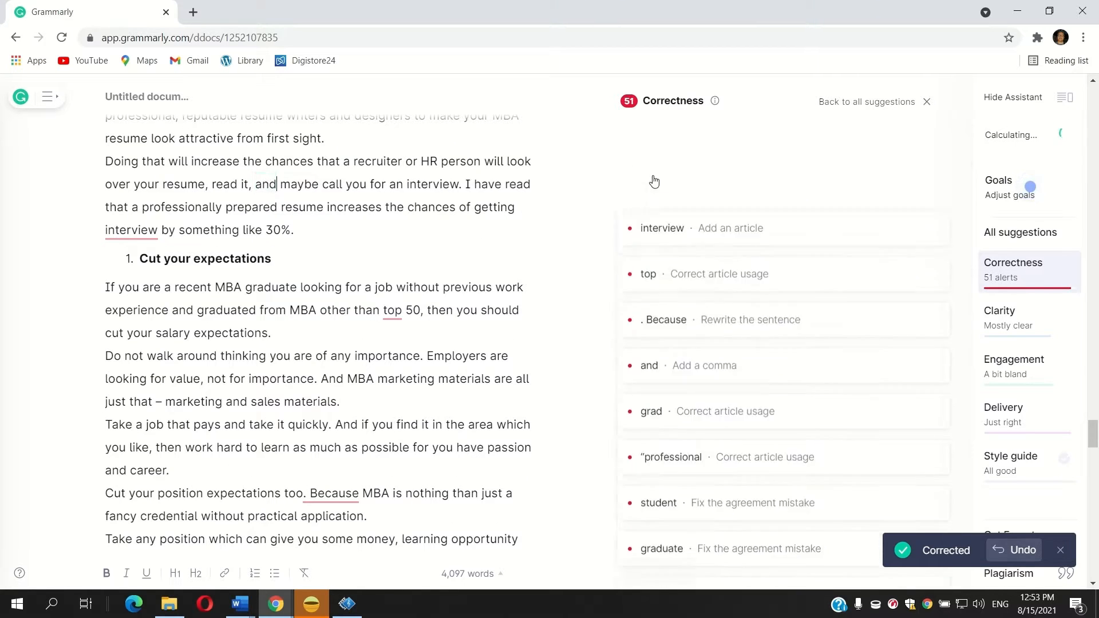
- Change "getting interview" to "getting an interview" and "top 50" to "the top 50"
left_click(658, 151)
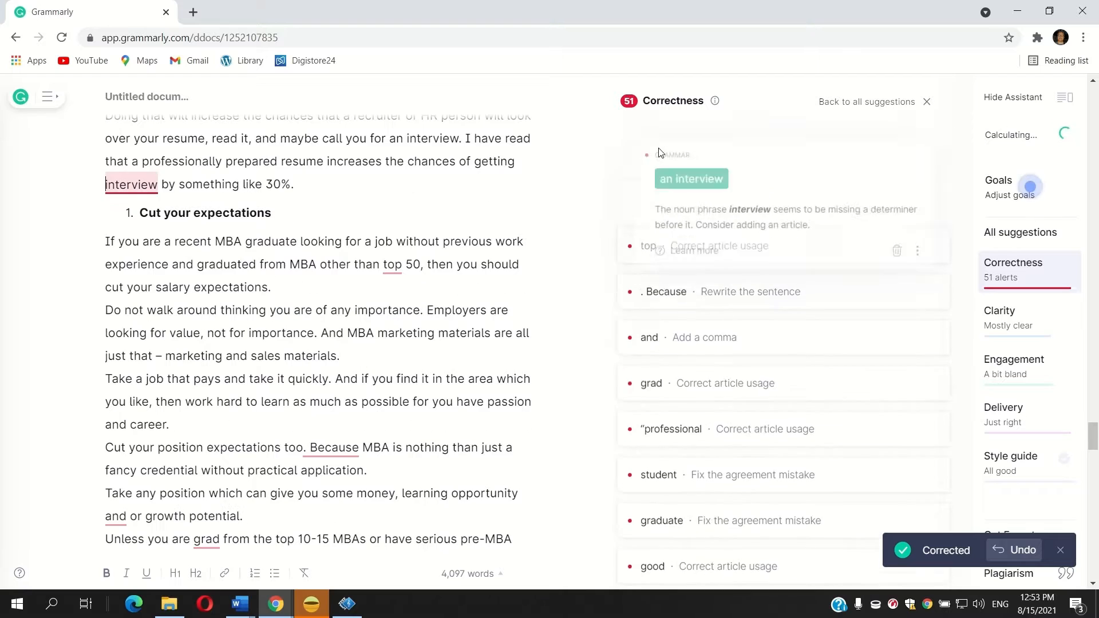
left_click(668, 177)
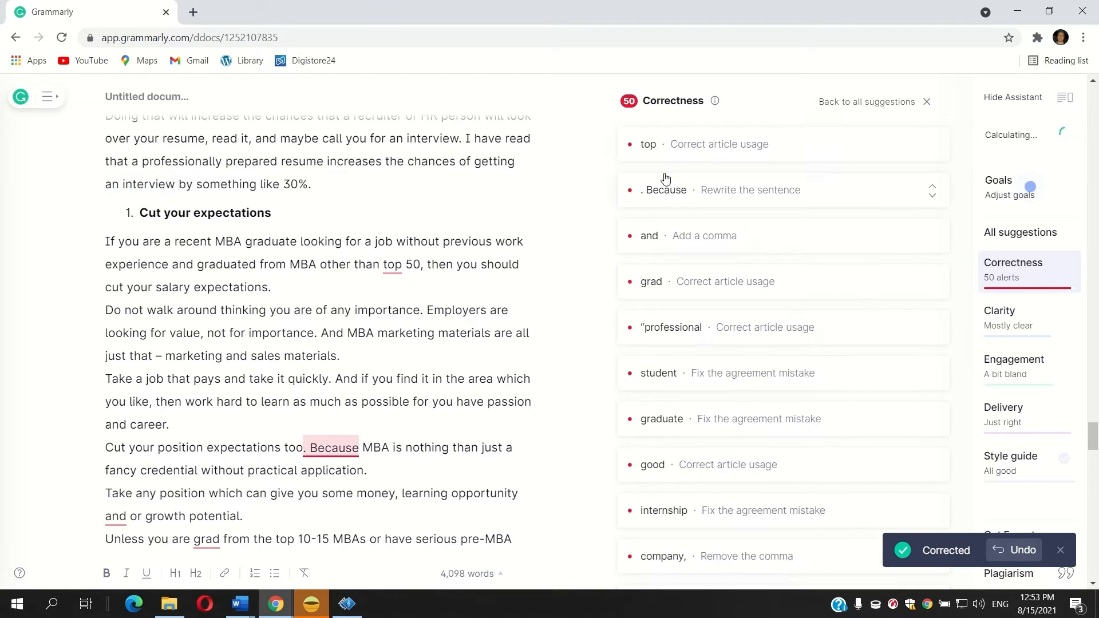
left_click(673, 148)
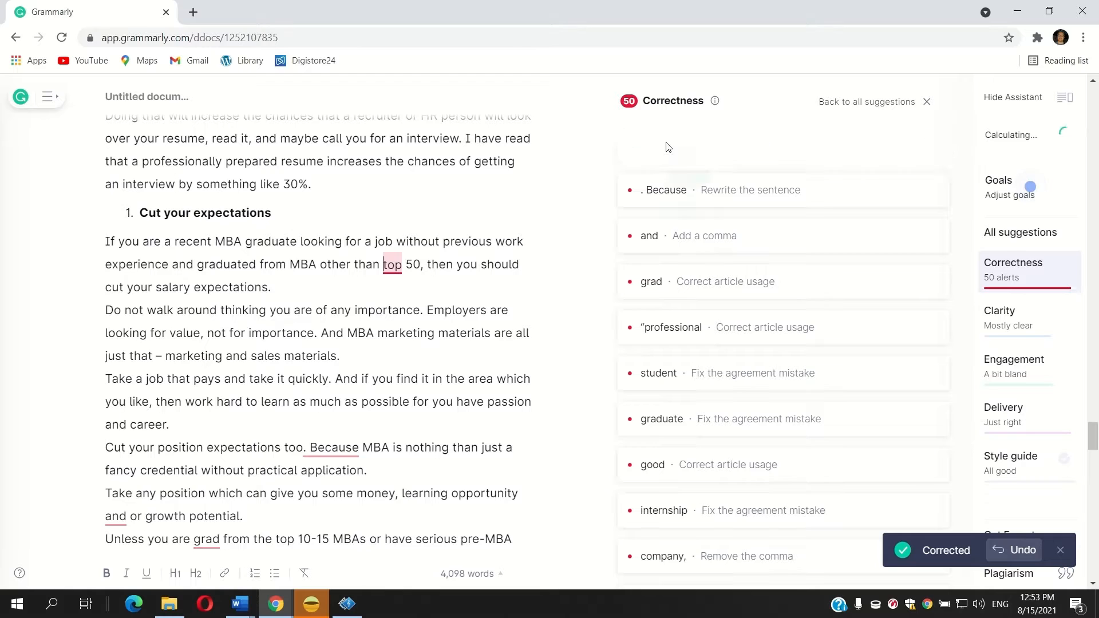
left_click(673, 177)
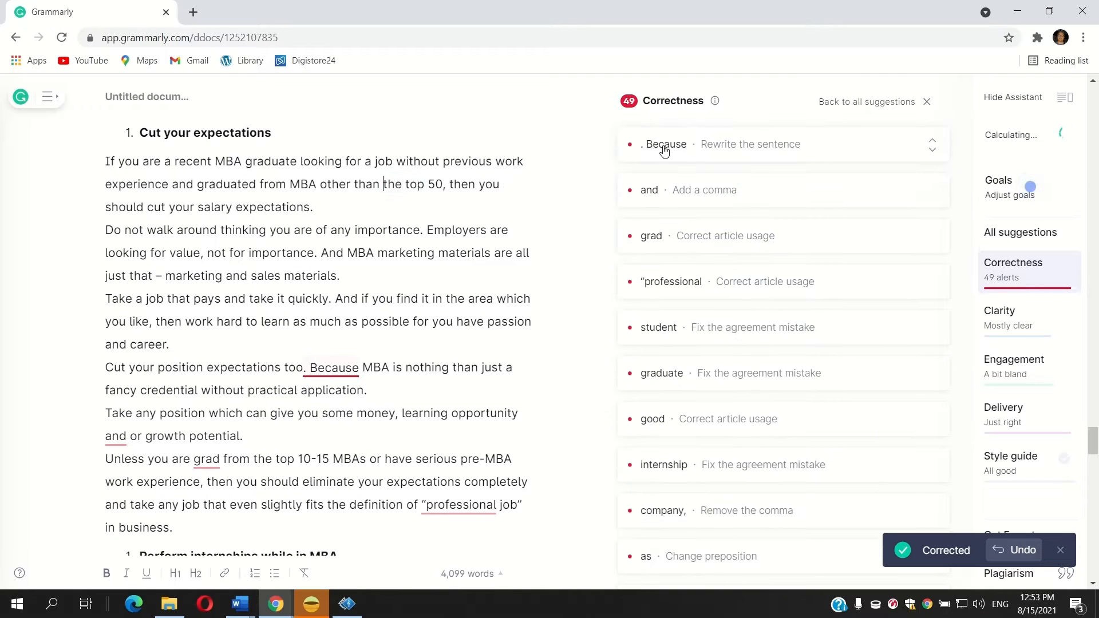
- Join the "Because MBA is nothing" fragment to the preceding sentence and set off "too" with commas on both sides
left_click(667, 146)
left_click(736, 175)
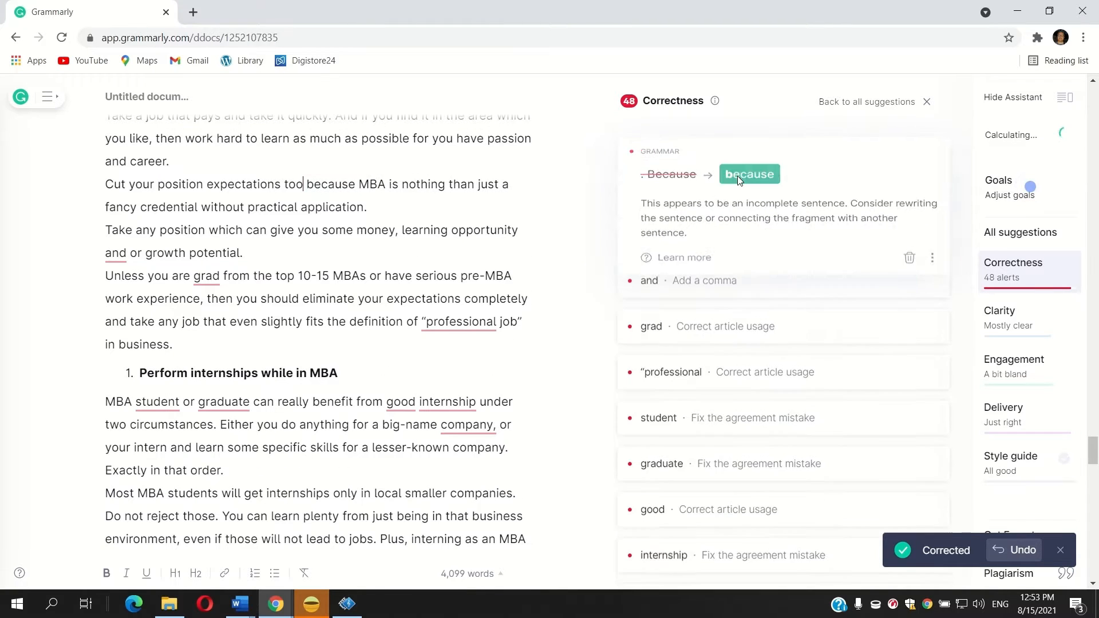
left_click(672, 150)
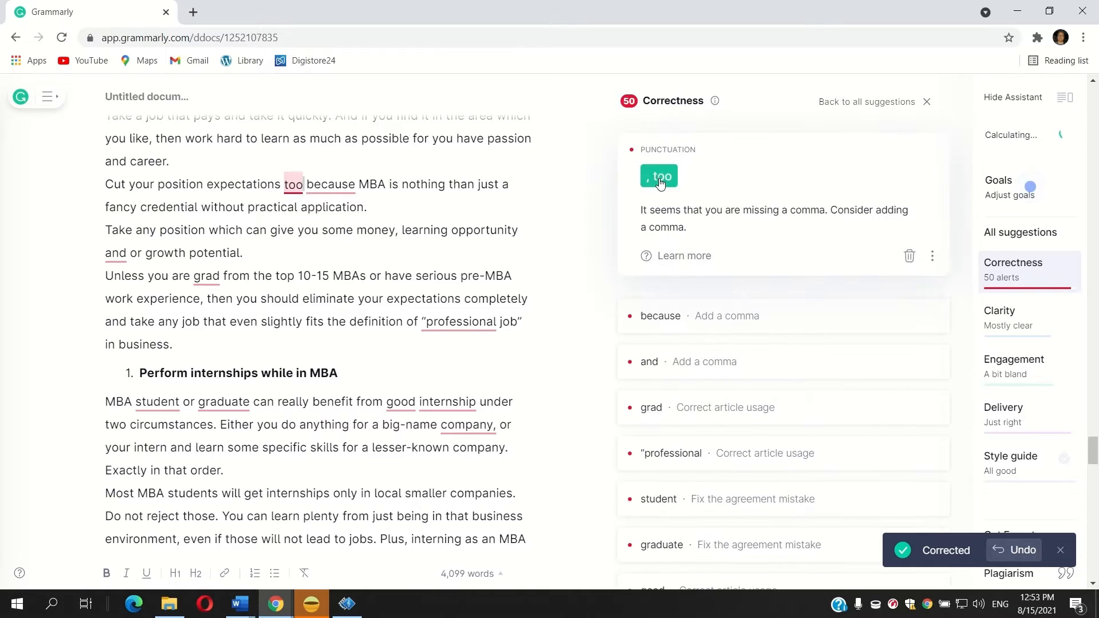
left_click(663, 178)
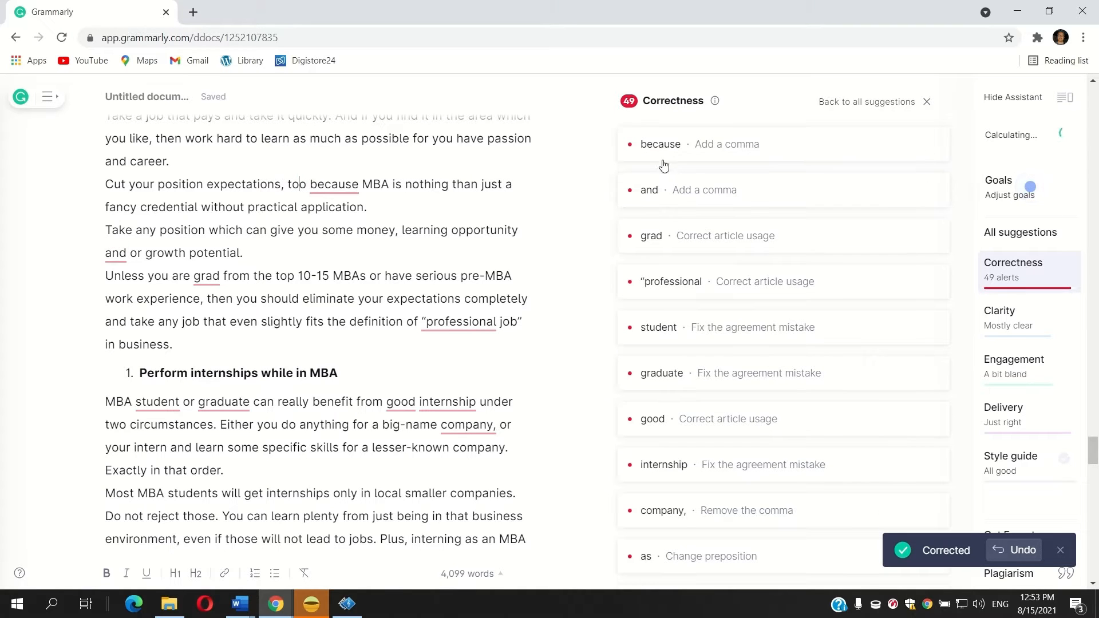
left_click(664, 151)
left_click(678, 173)
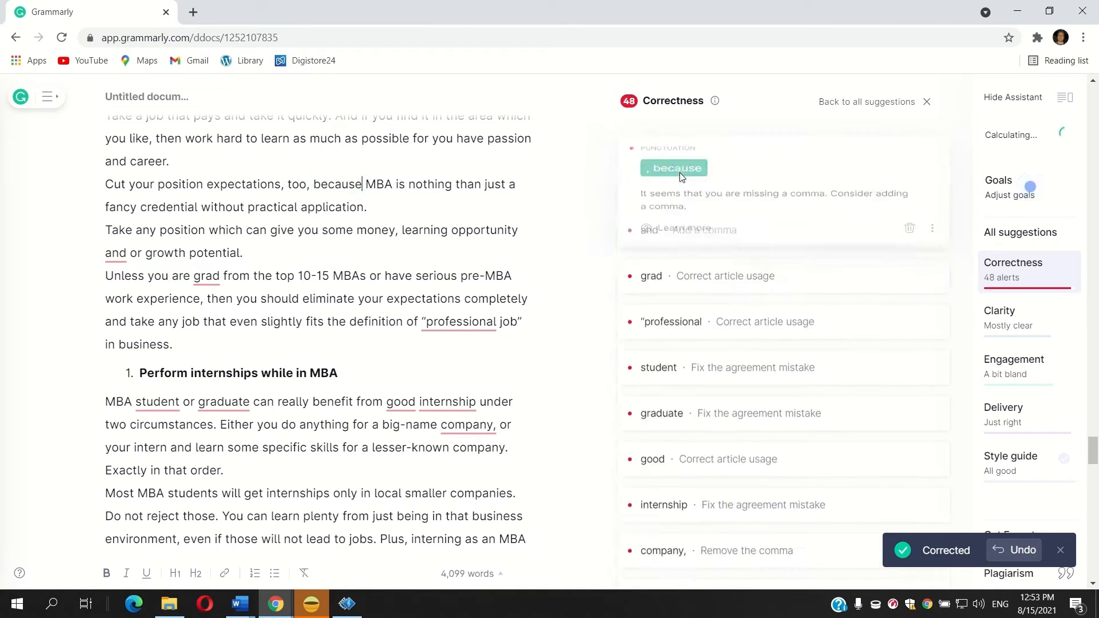
- Add a comma after "learning opportunity" and insert "a" before both "grad" and "professional job"
left_click(656, 144)
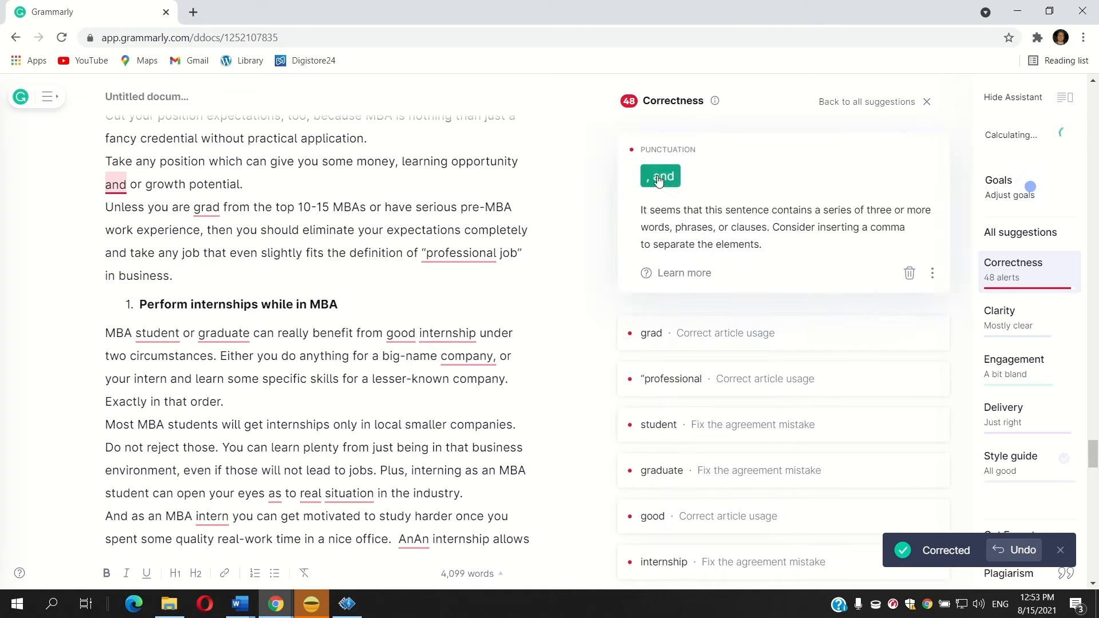
left_click(663, 177)
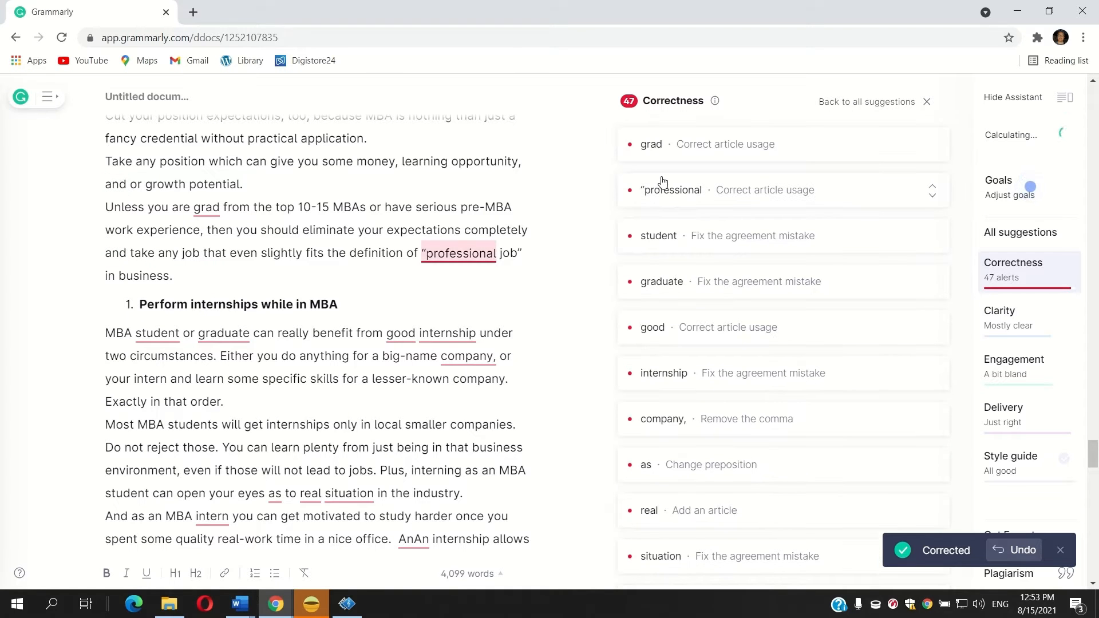
left_click(666, 153)
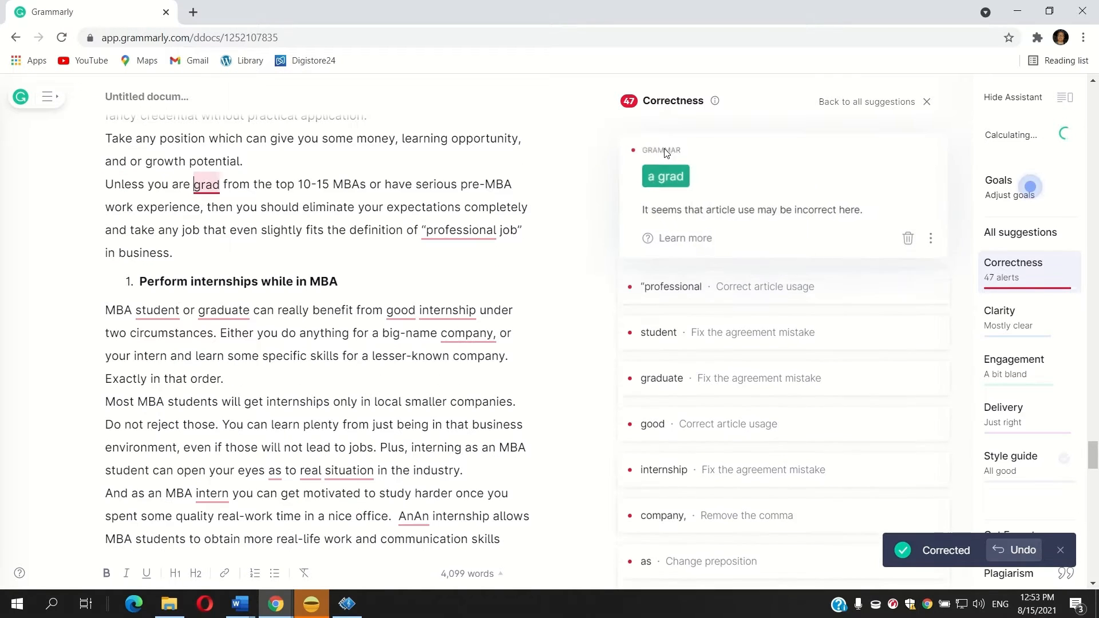
left_click(655, 178)
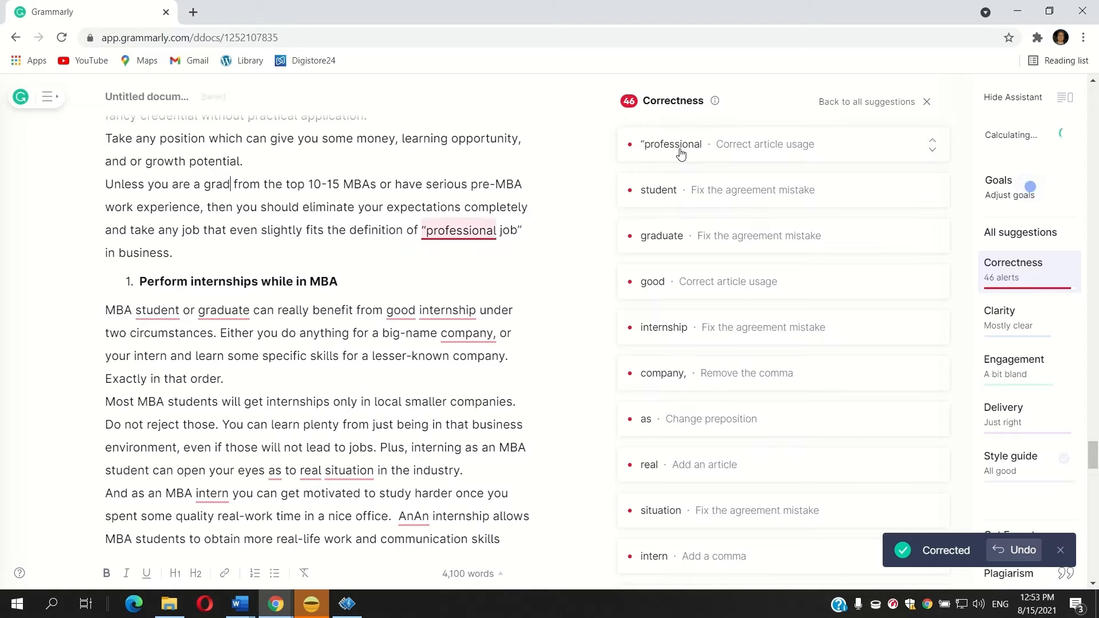
left_click(680, 150)
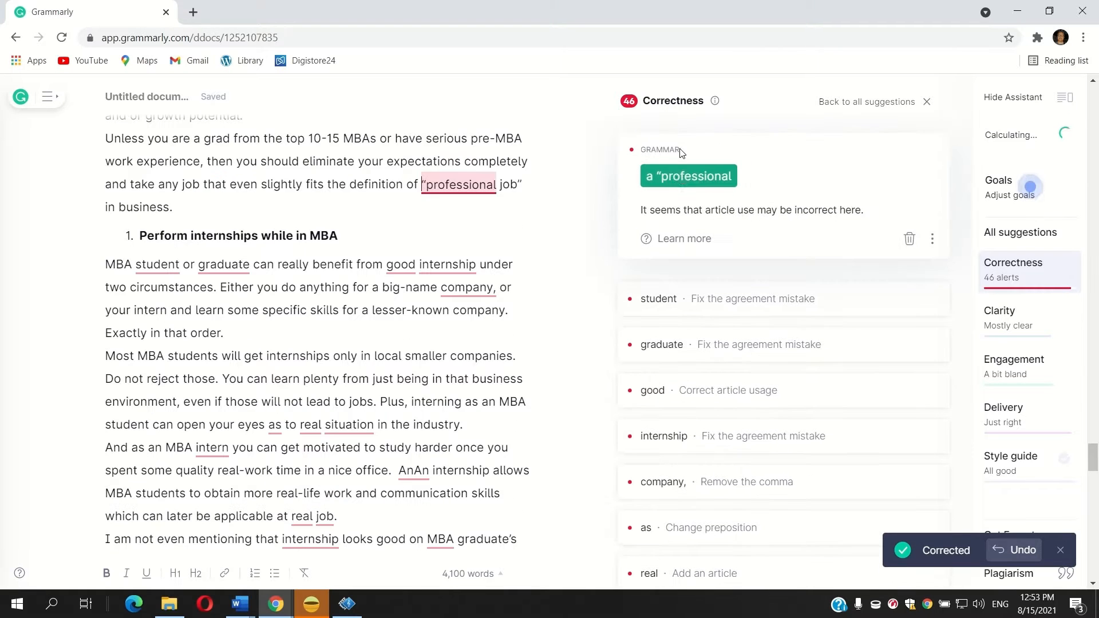
left_click(684, 176)
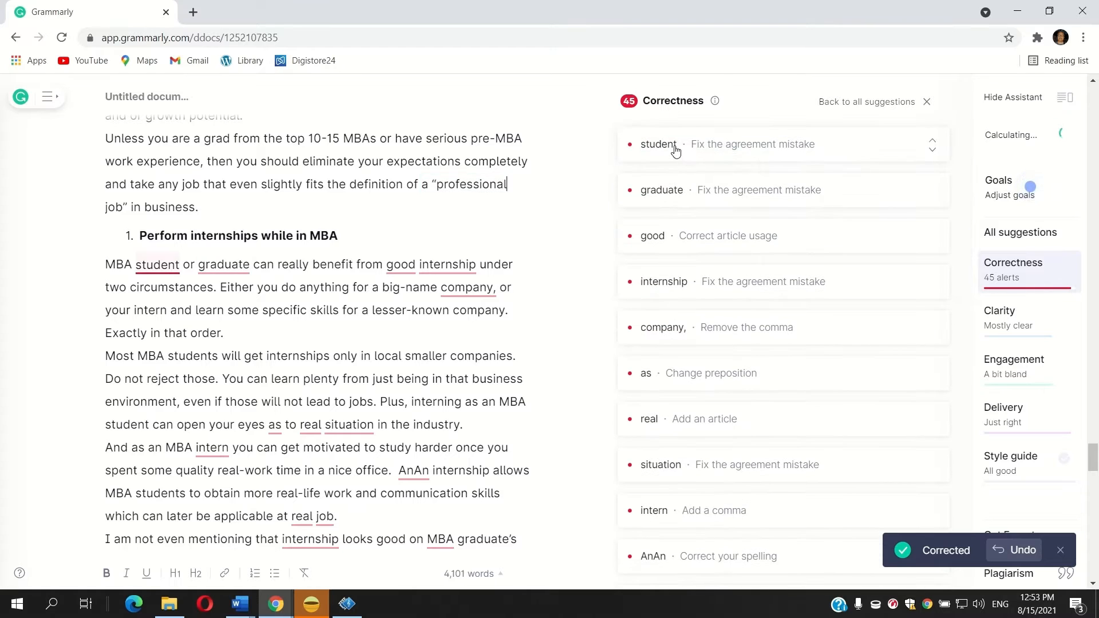
- Make "student or graduate" plural as "students or graduates" in the first sentence of the internships section
left_click(676, 149)
left_click(742, 178)
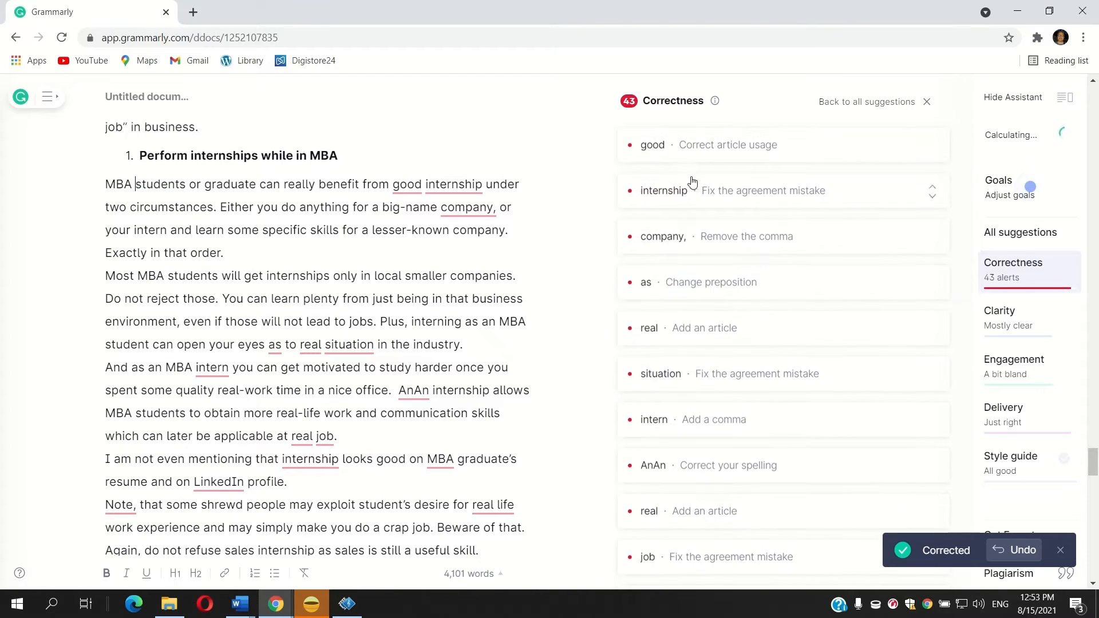
left_click(674, 148)
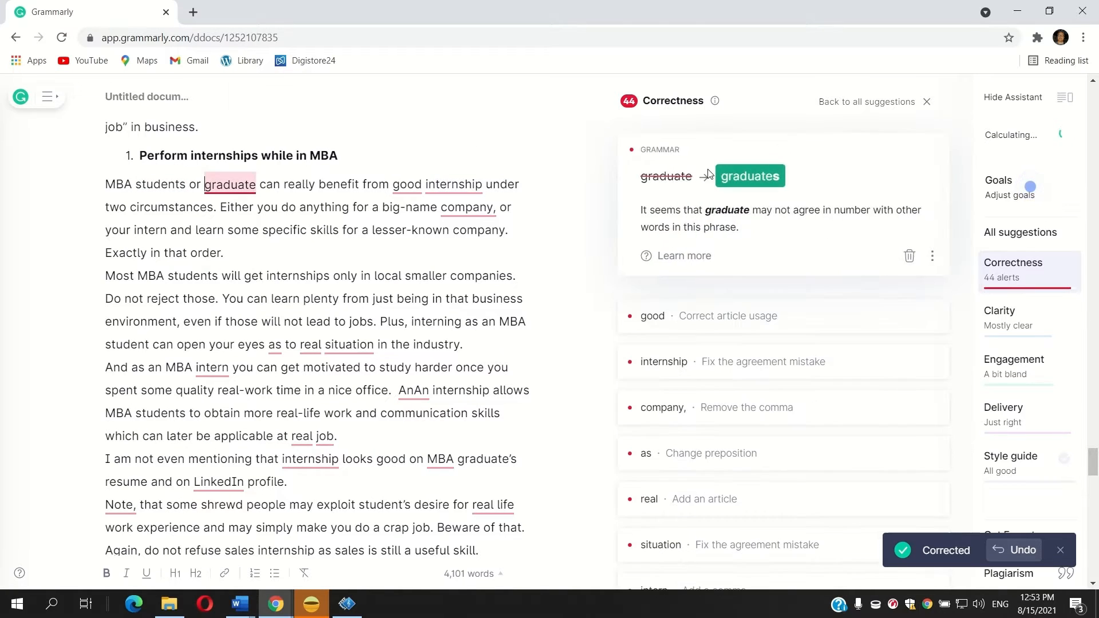
left_click(750, 176)
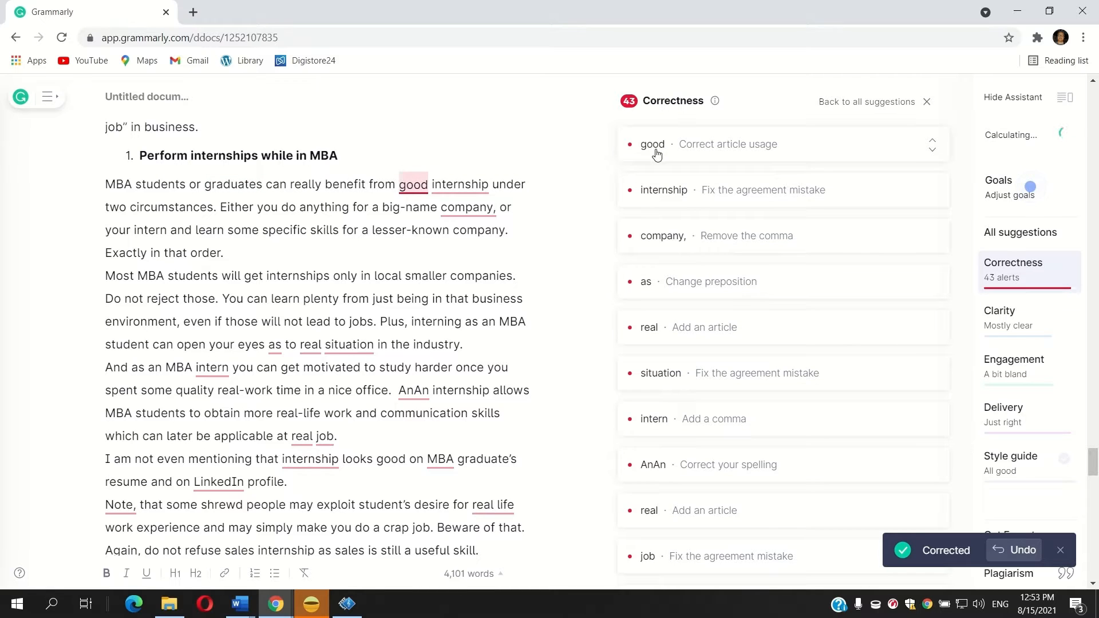
- Insert "a" before "good internship" and remove the comma after "big-name company" in the internships section
left_click(656, 152)
left_click(674, 178)
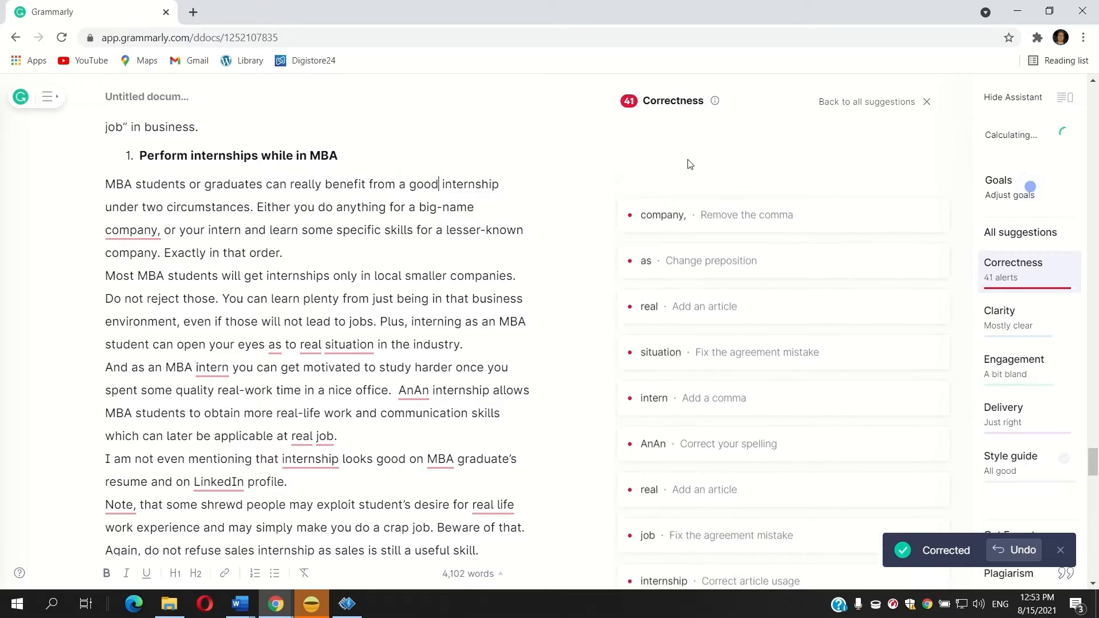
left_click(686, 152)
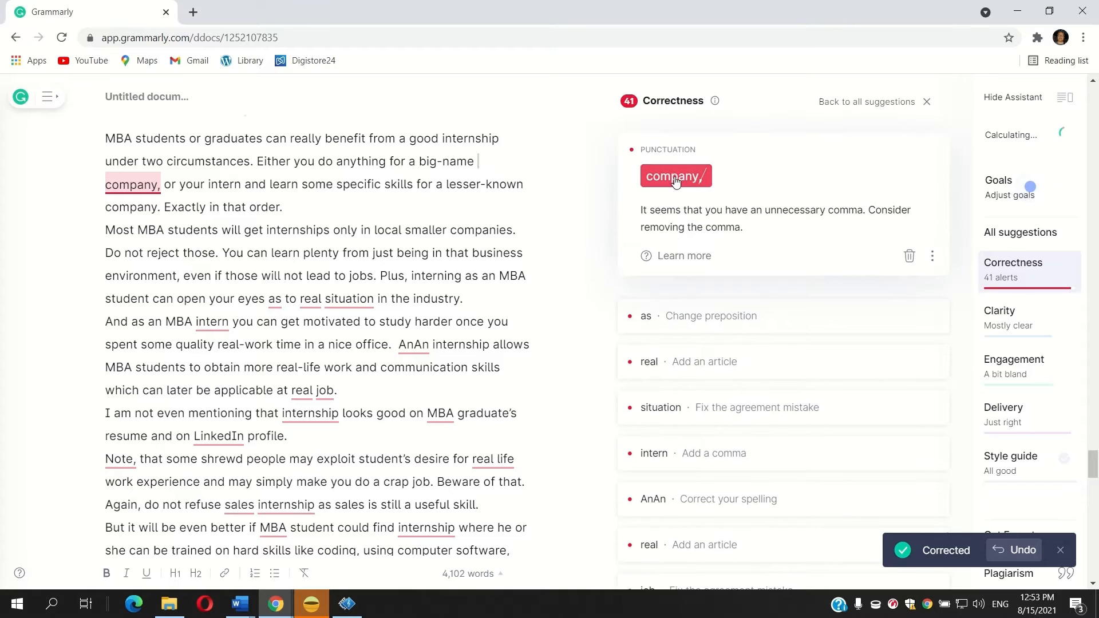
left_click(673, 176)
- Remove "as" after "open your eyes" and make "real situation" plural as "real situations"
left_click(661, 147)
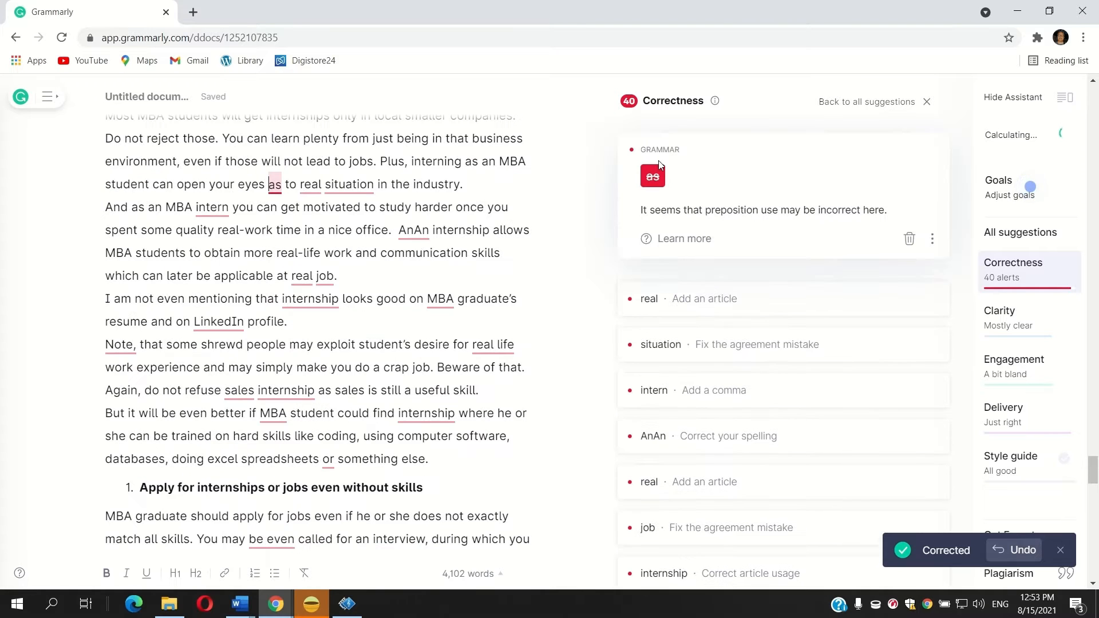
left_click(654, 177)
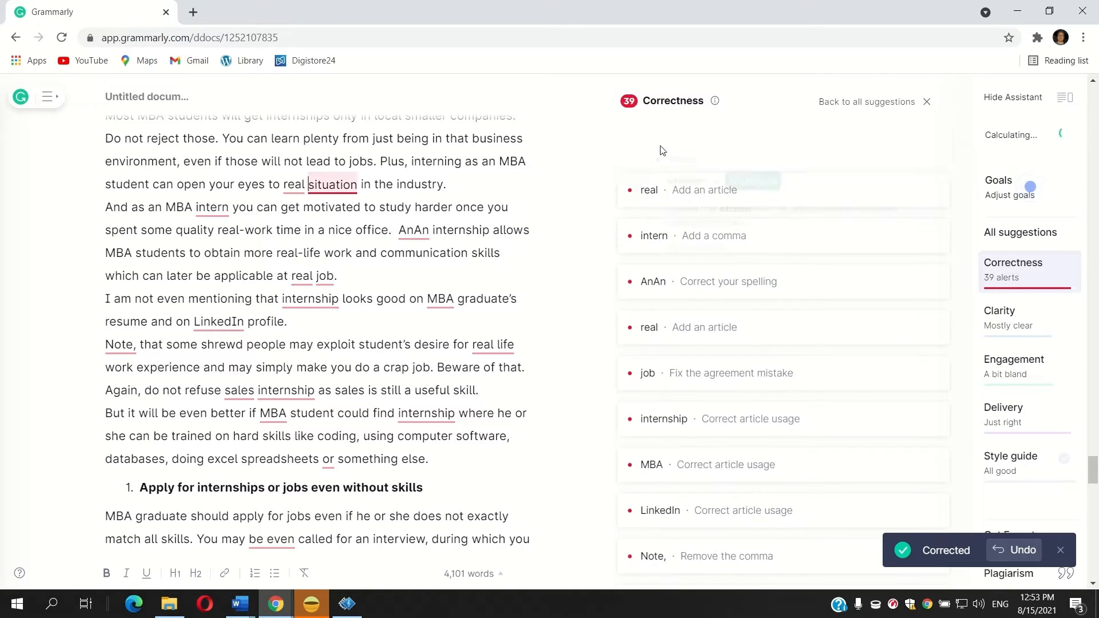
left_click(748, 177)
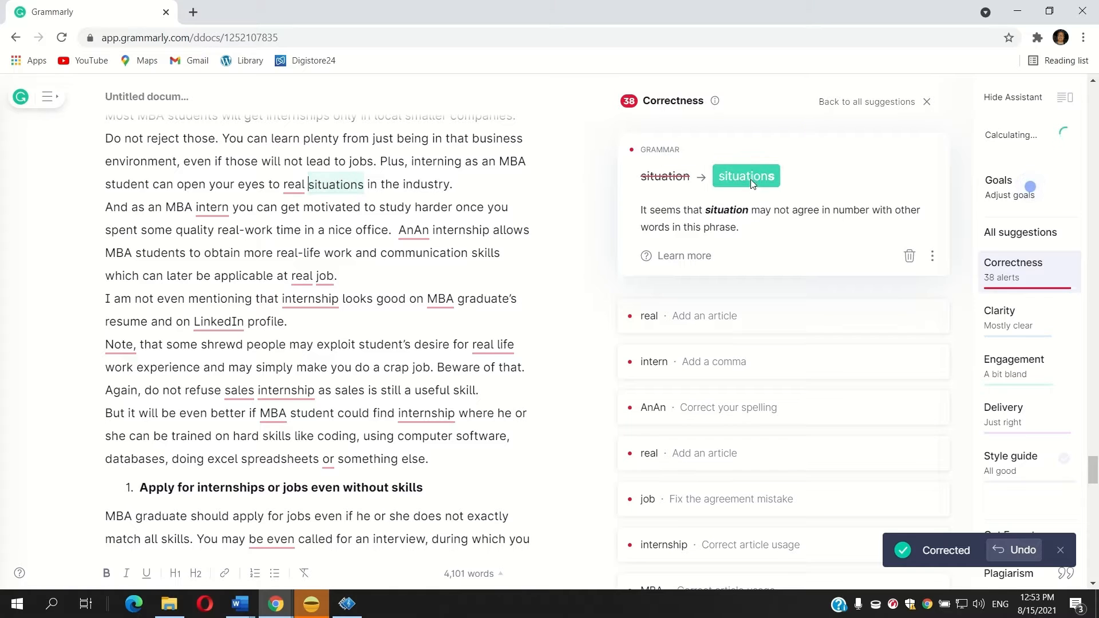
- Add a comma after "as an MBA intern" and correct "AnAn" to a capitalized "An" before "internship allows"
left_click(687, 148)
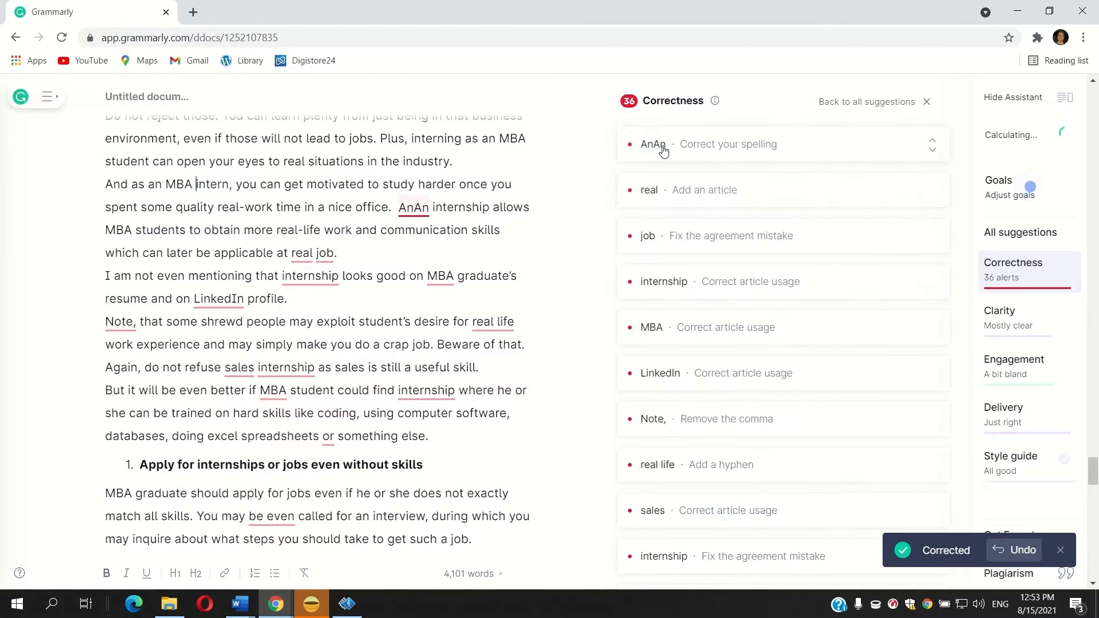
left_click(656, 148)
left_click(709, 177)
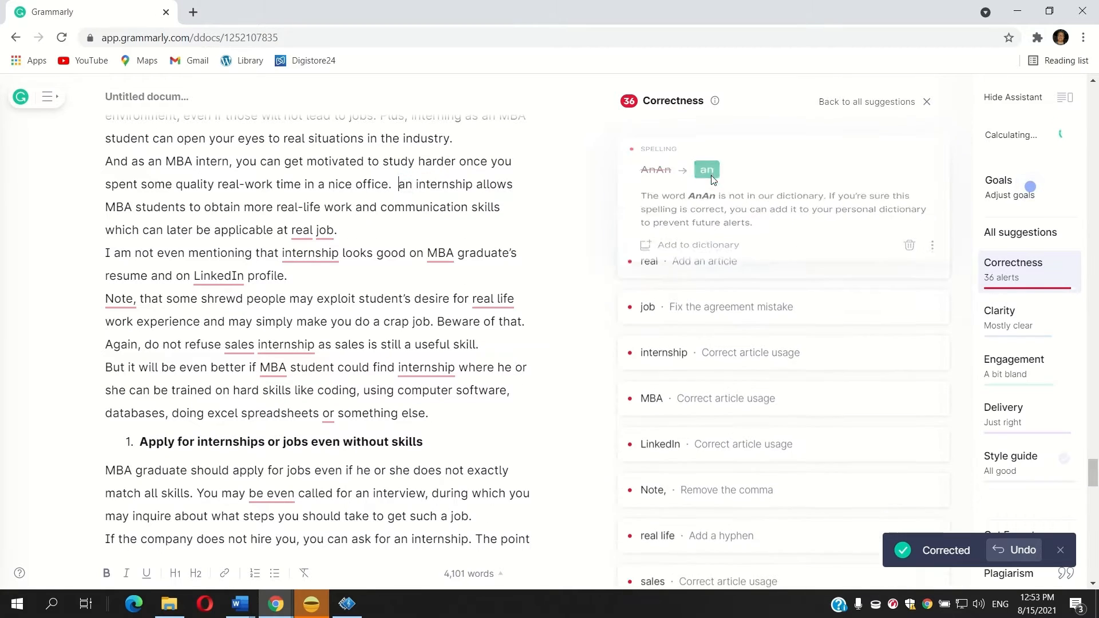
left_click(403, 183)
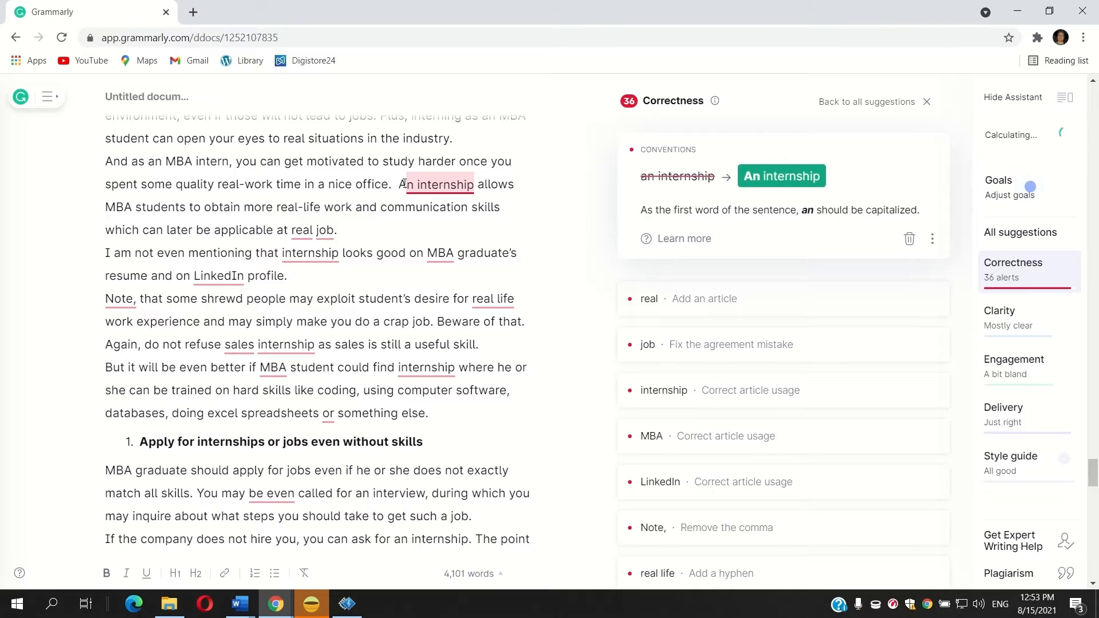
- Change "real job" to "a real job" and "which can" to "that can" in the communication skills sentence
left_click(720, 151)
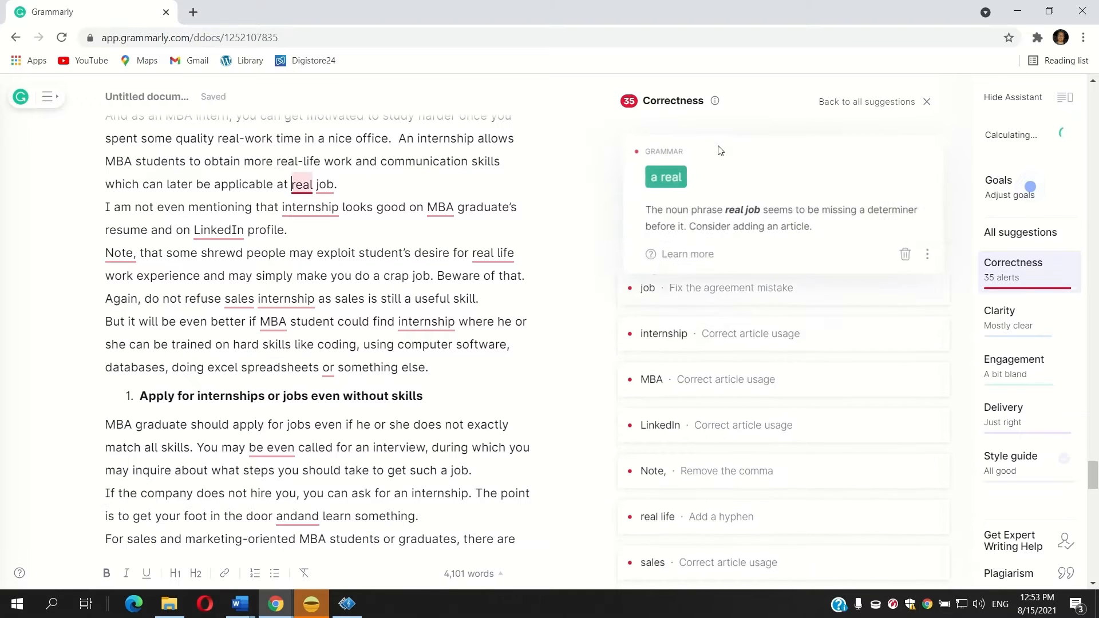
left_click(659, 174)
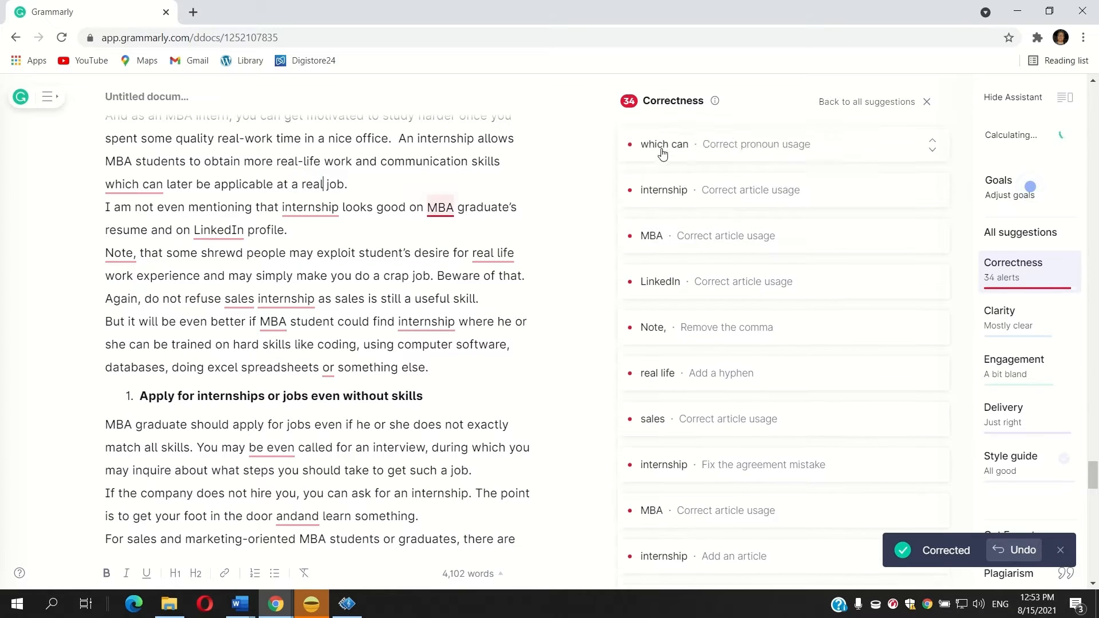
left_click(663, 150)
left_click(774, 181)
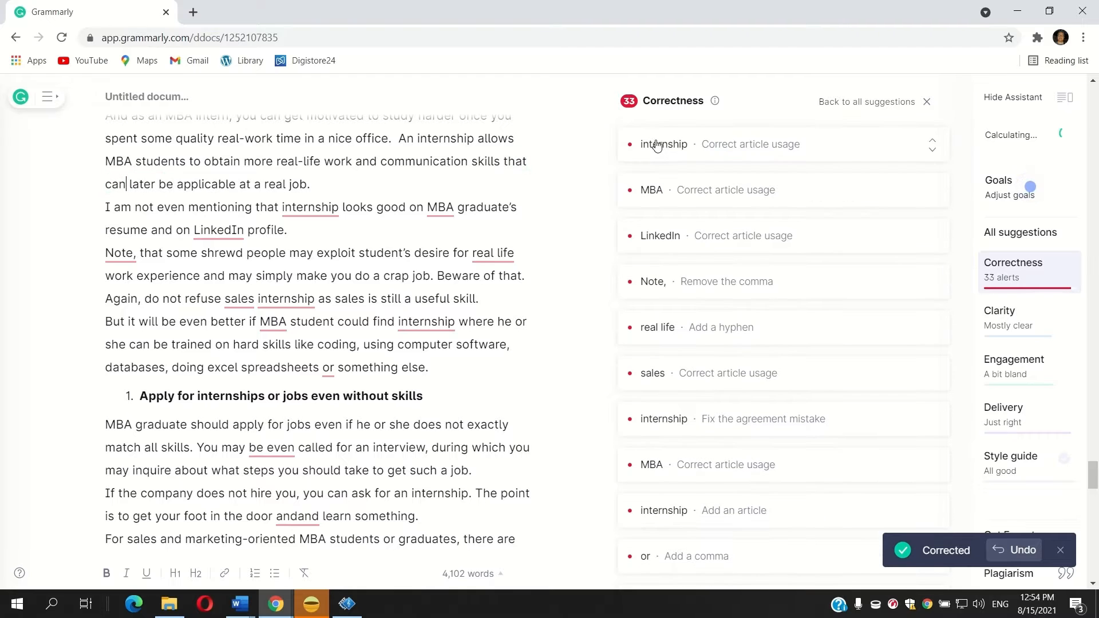
- Insert "the" before "internship looks good" and before "MBA graduate's resume"
left_click(678, 150)
left_click(682, 177)
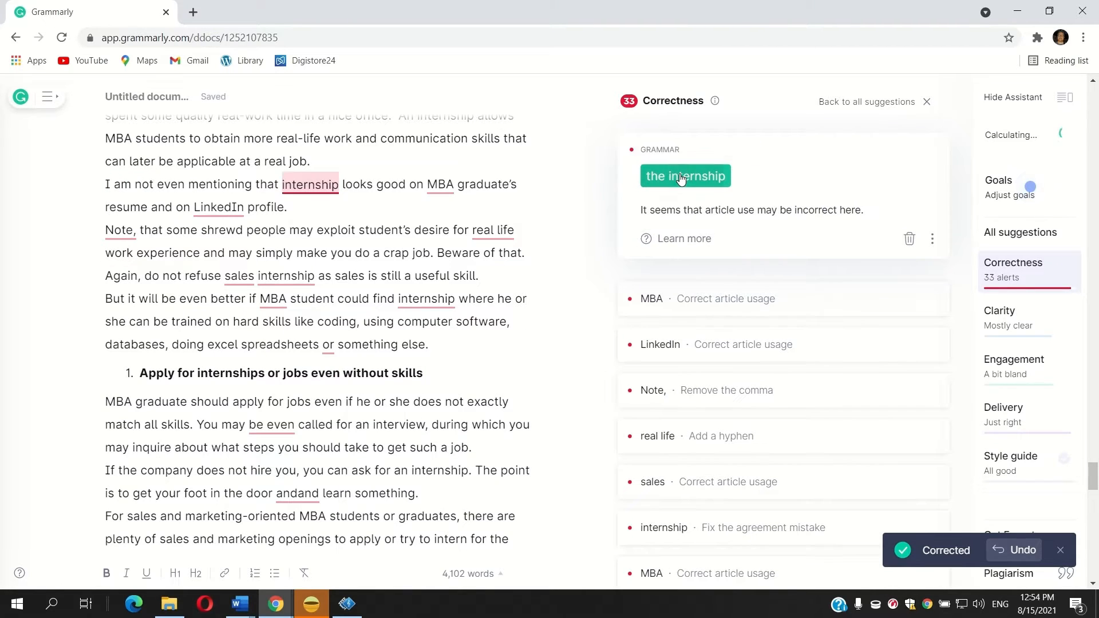
left_click(672, 143)
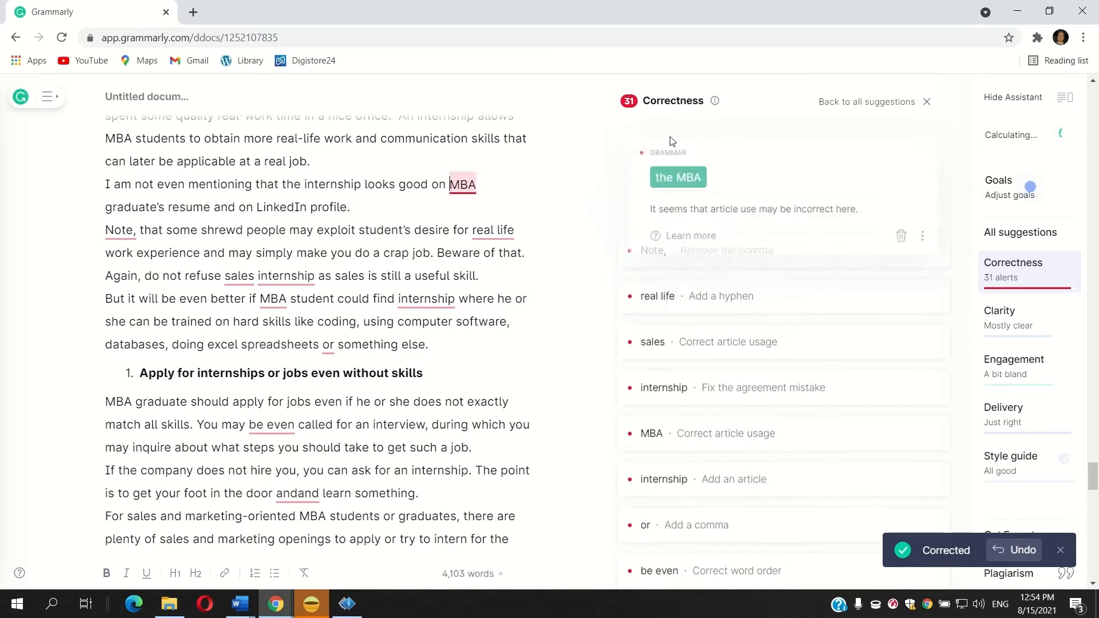
left_click(669, 175)
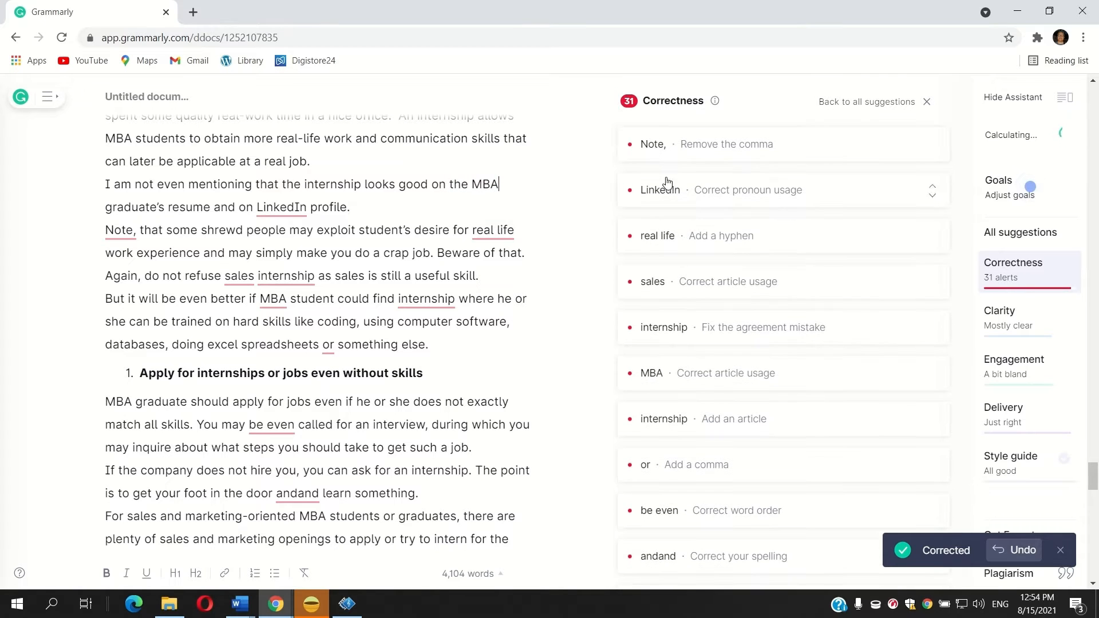
- Remove the comma after "Note" and insert "my" before "LinkedIn profile"
left_click(658, 150)
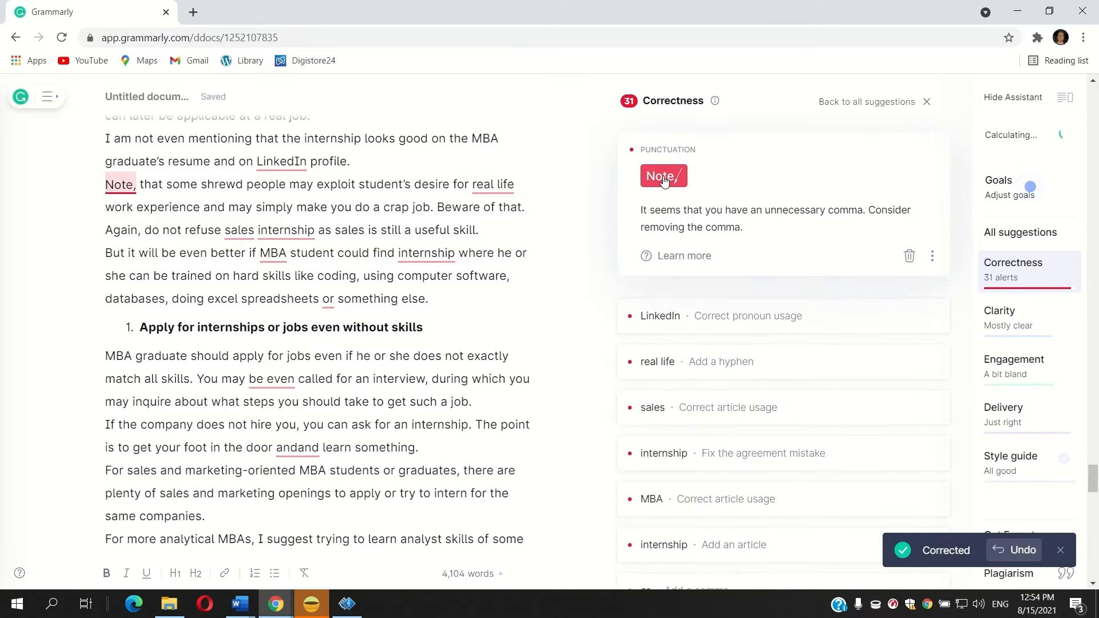
left_click(664, 178)
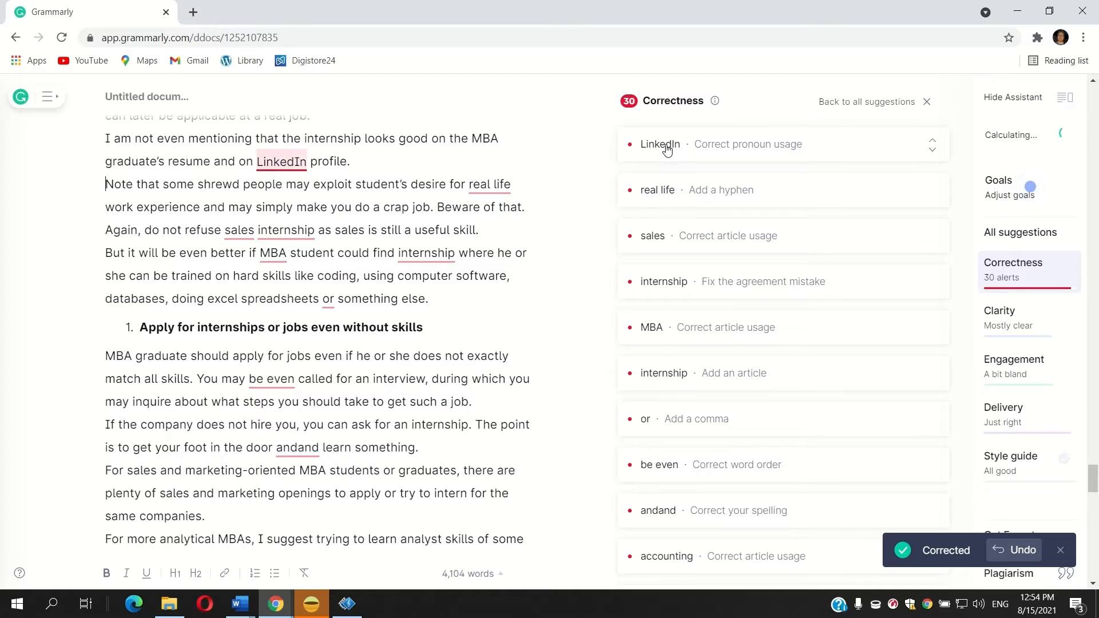
left_click(667, 150)
left_click(681, 177)
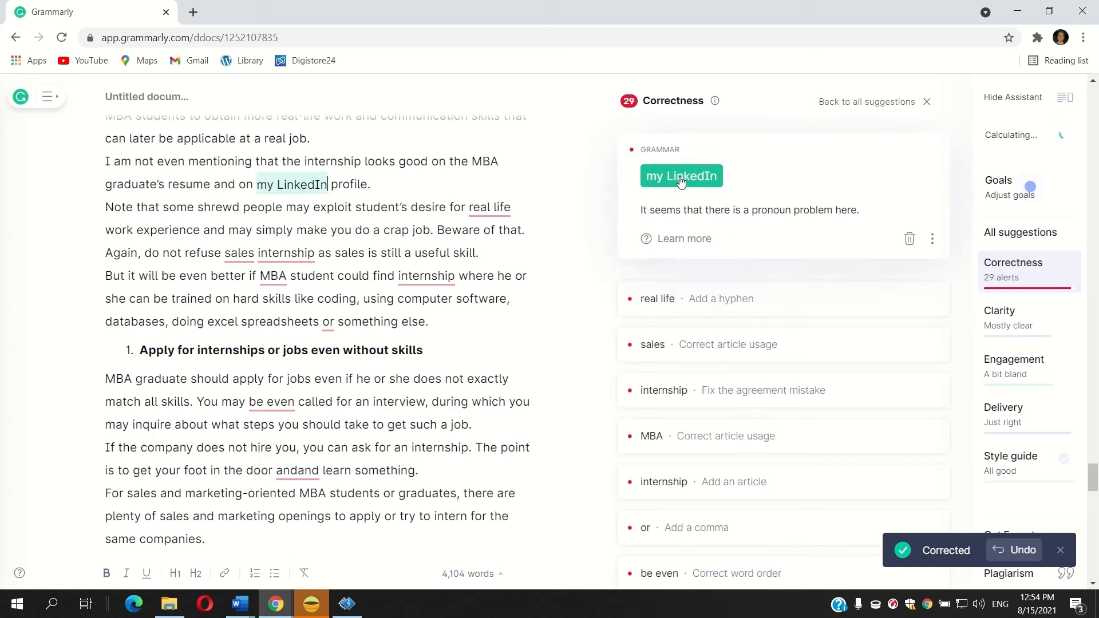
- Hyphenate "real life" as "real-life" and insert "a" before "sales internship"
left_click(659, 146)
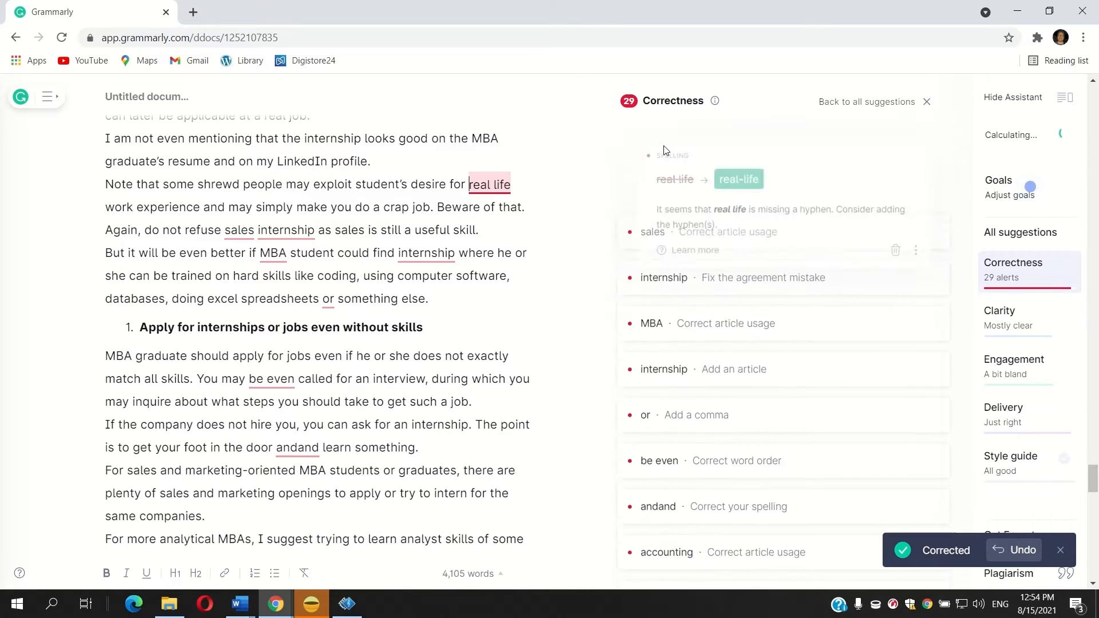
left_click(731, 178)
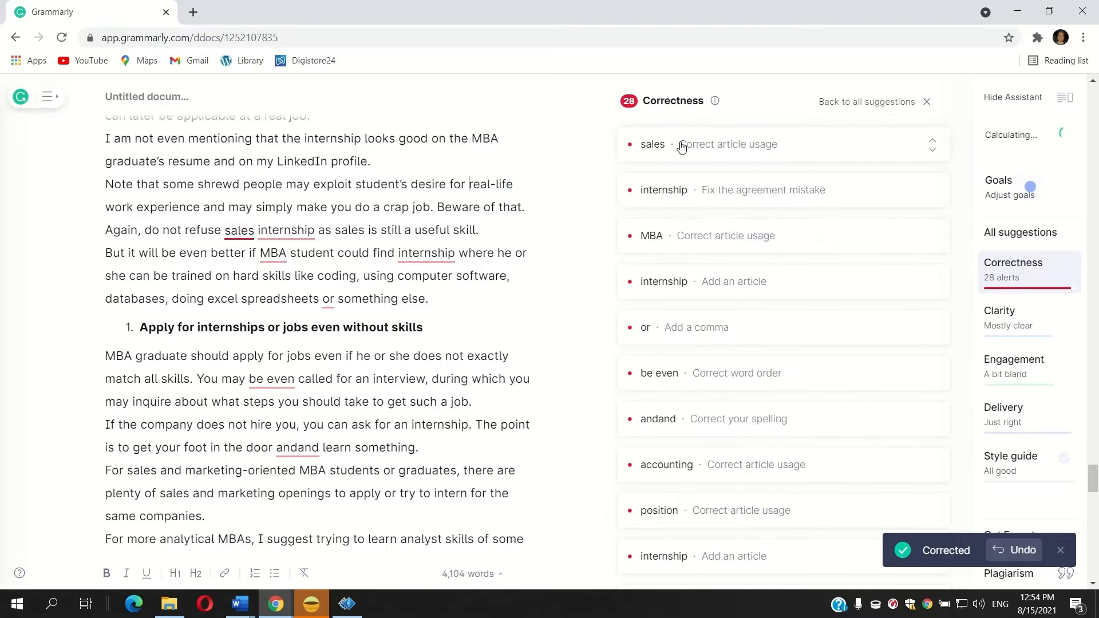
left_click(677, 146)
left_click(668, 177)
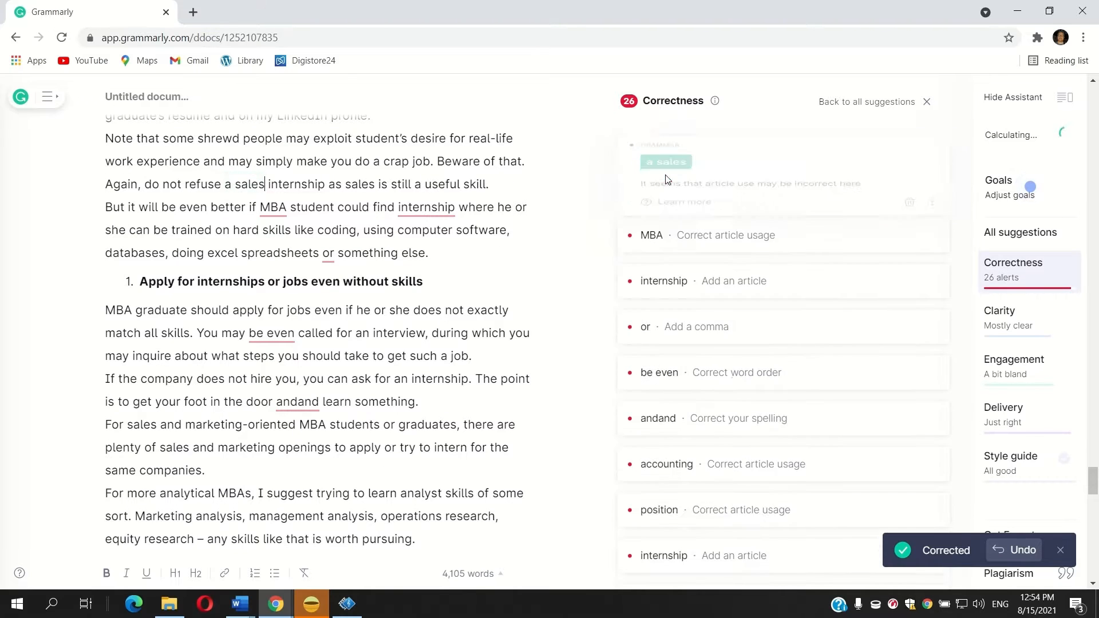
- Insert "an" before both "MBA student" and "internship where", and add a comma before "or something else"
left_click(665, 145)
left_click(668, 177)
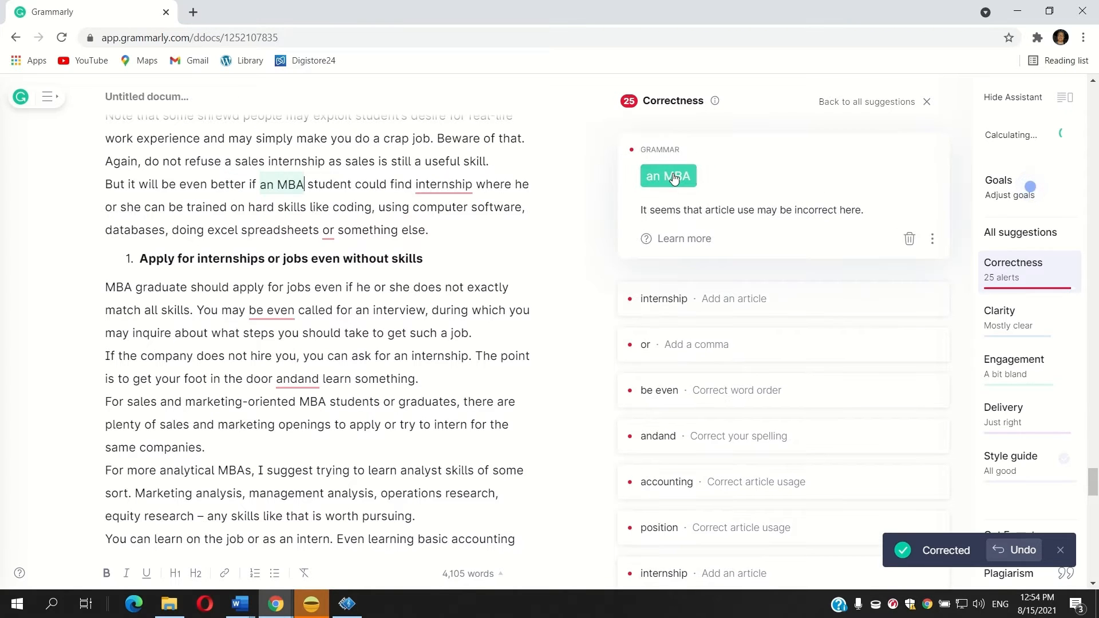
left_click(664, 146)
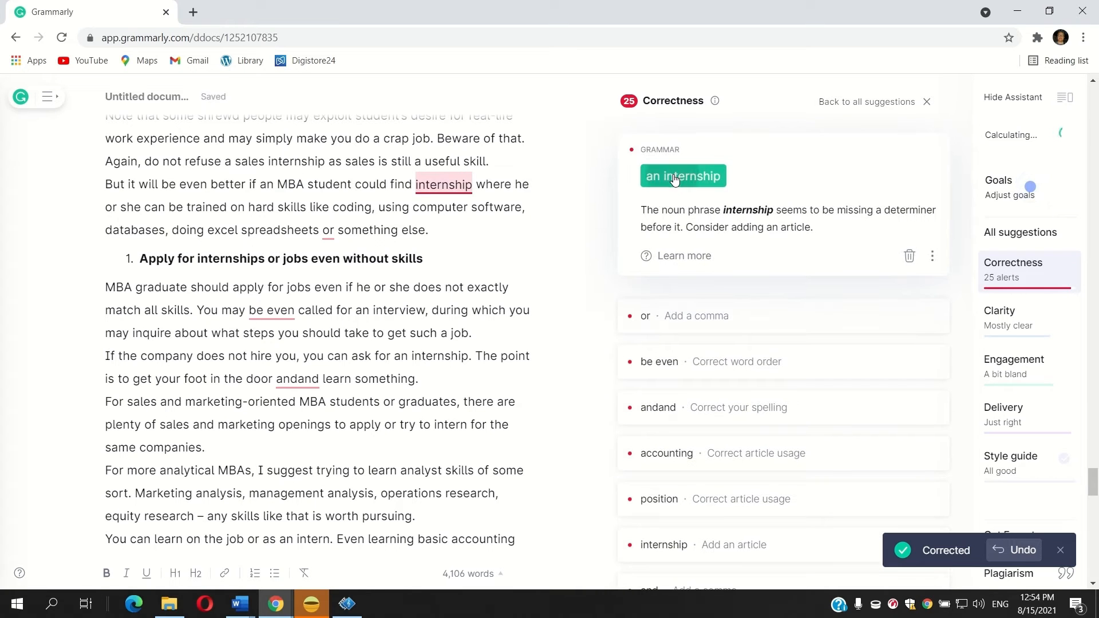
left_click(675, 178)
left_click(667, 149)
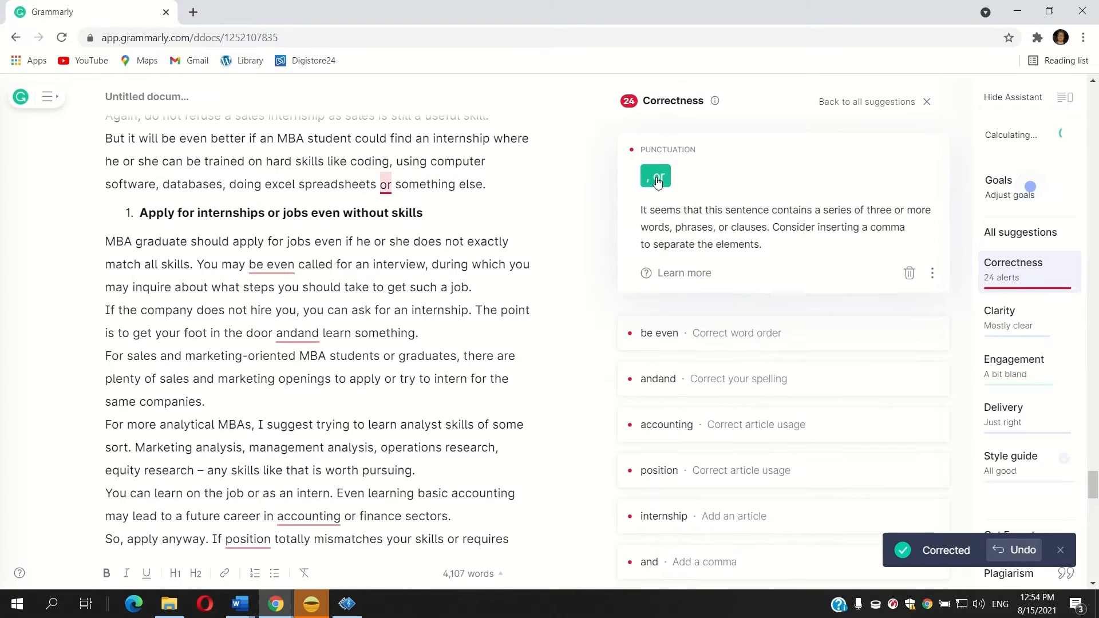
left_click(657, 179)
- Reorder "be even called" to "even be called" and correct "andand" to "and" in the section on applying without skills
left_click(663, 147)
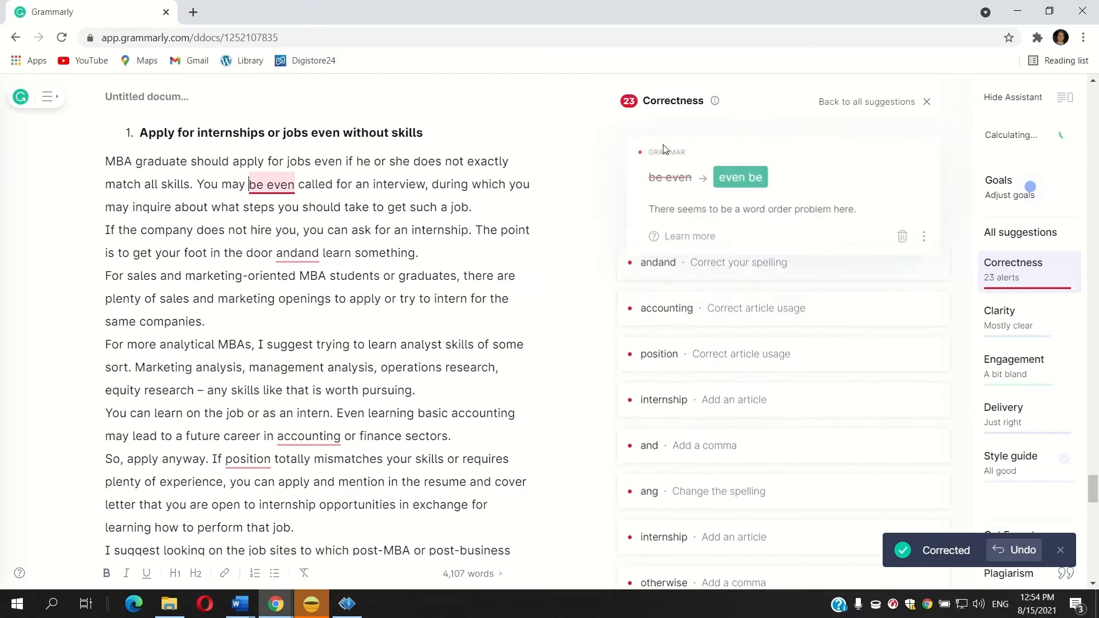
left_click(761, 189)
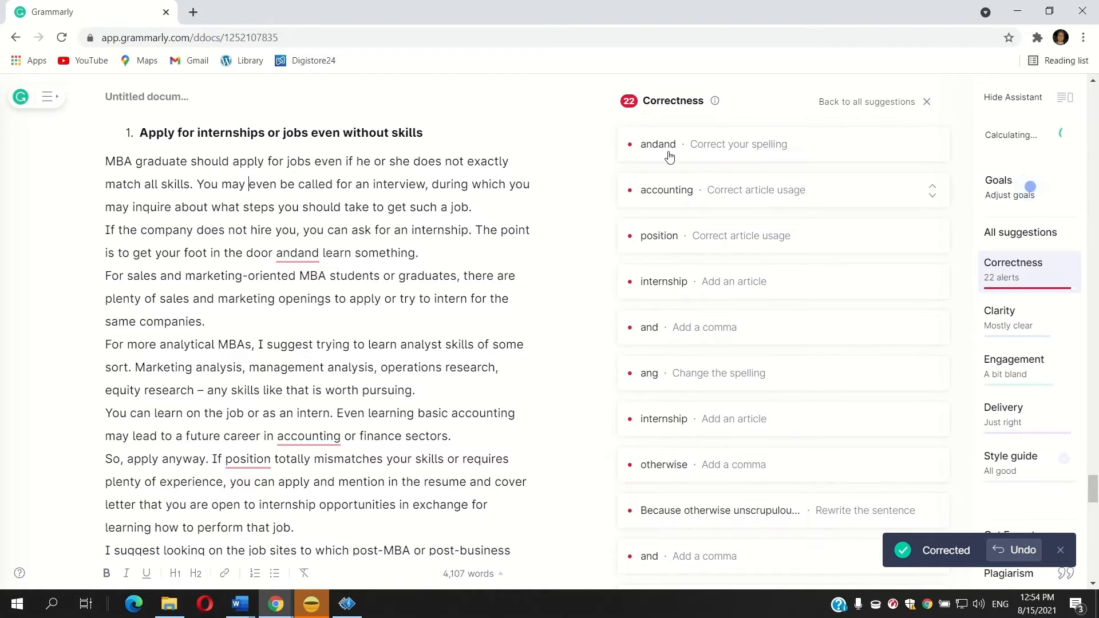
left_click(669, 150)
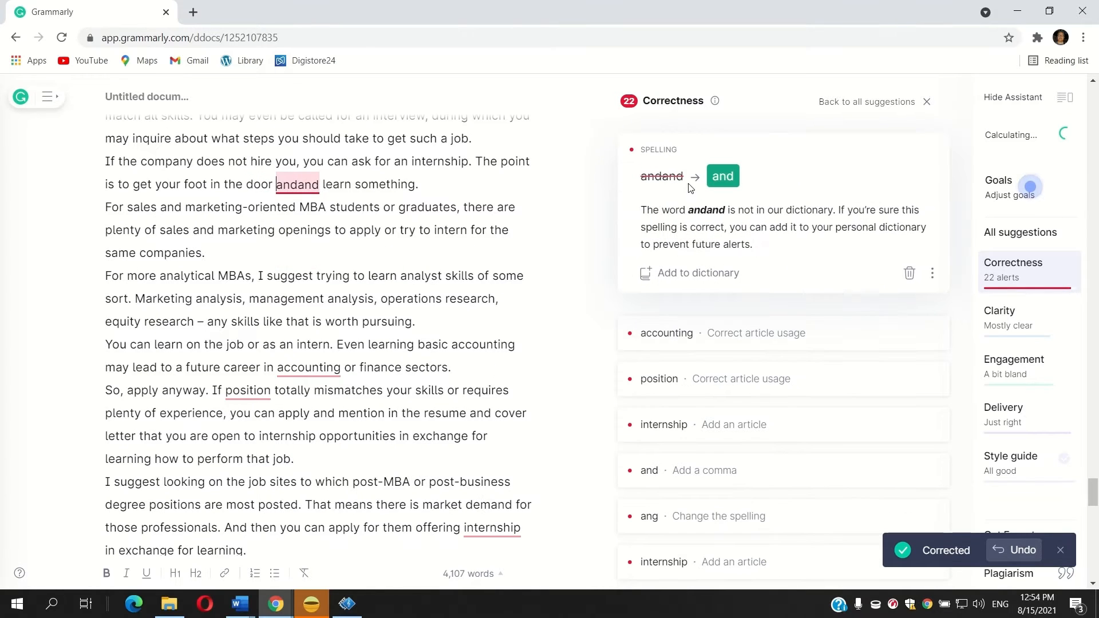
left_click(721, 179)
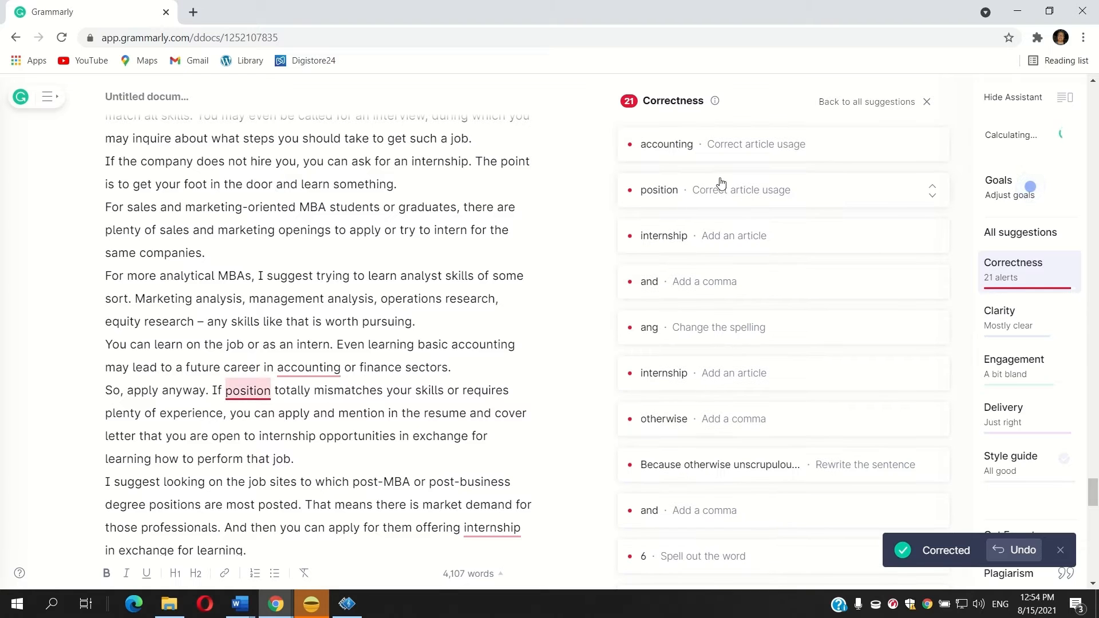
- Insert "the" before "accounting or finance sectors" and "a" before "position totally mismatches"
left_click(681, 152)
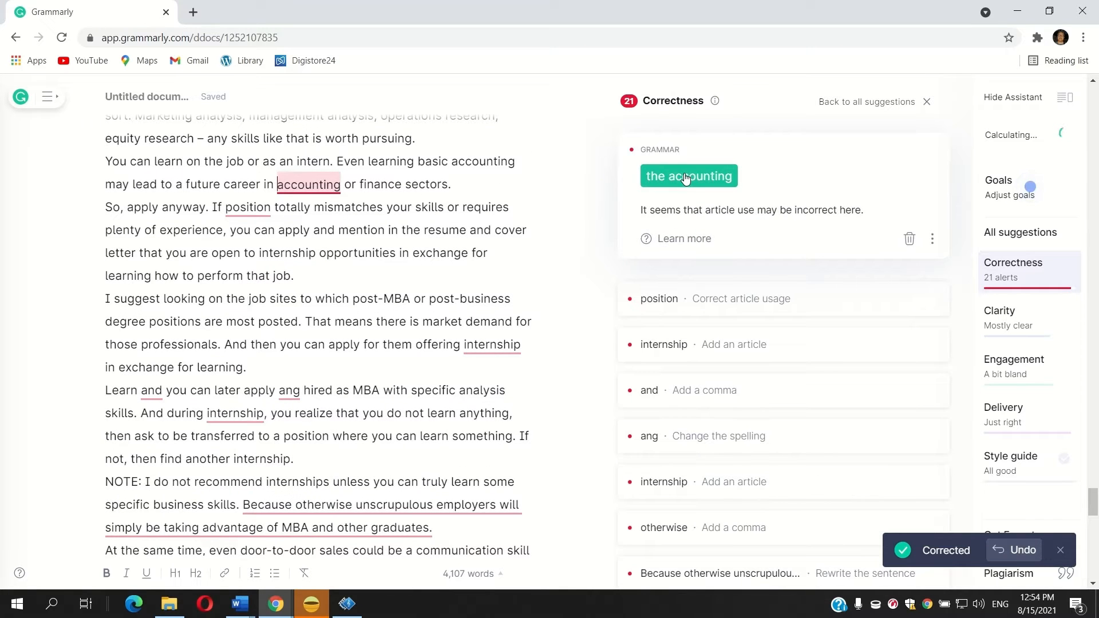
left_click(685, 175)
left_click(682, 150)
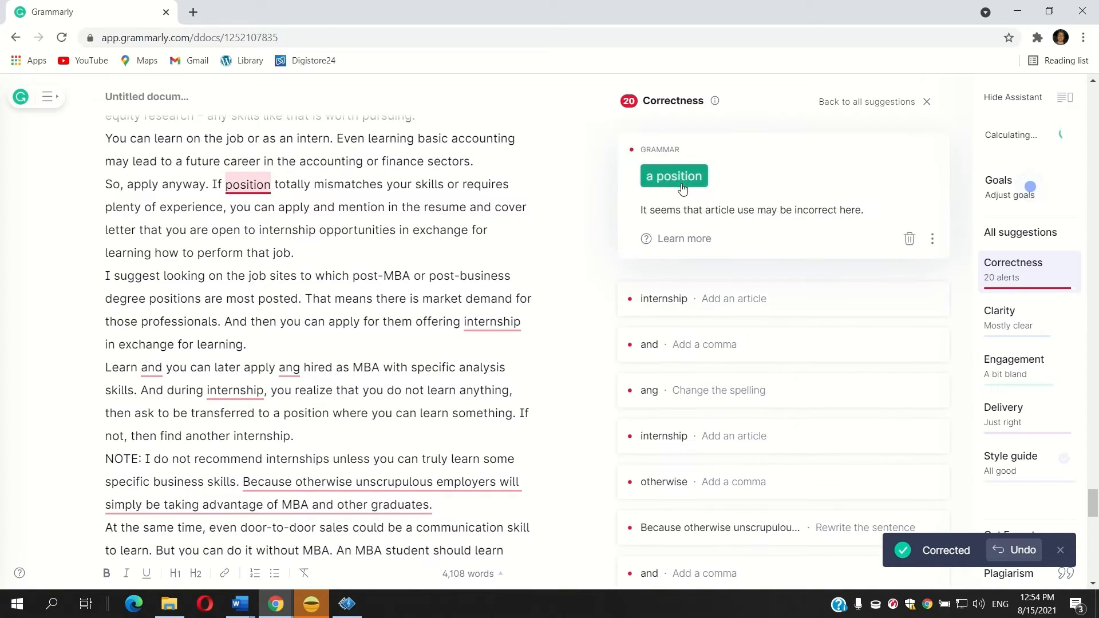
left_click(683, 185)
- Insert "an" before "internship in exchange for learning" and add a comma after "And then"
left_click(667, 149)
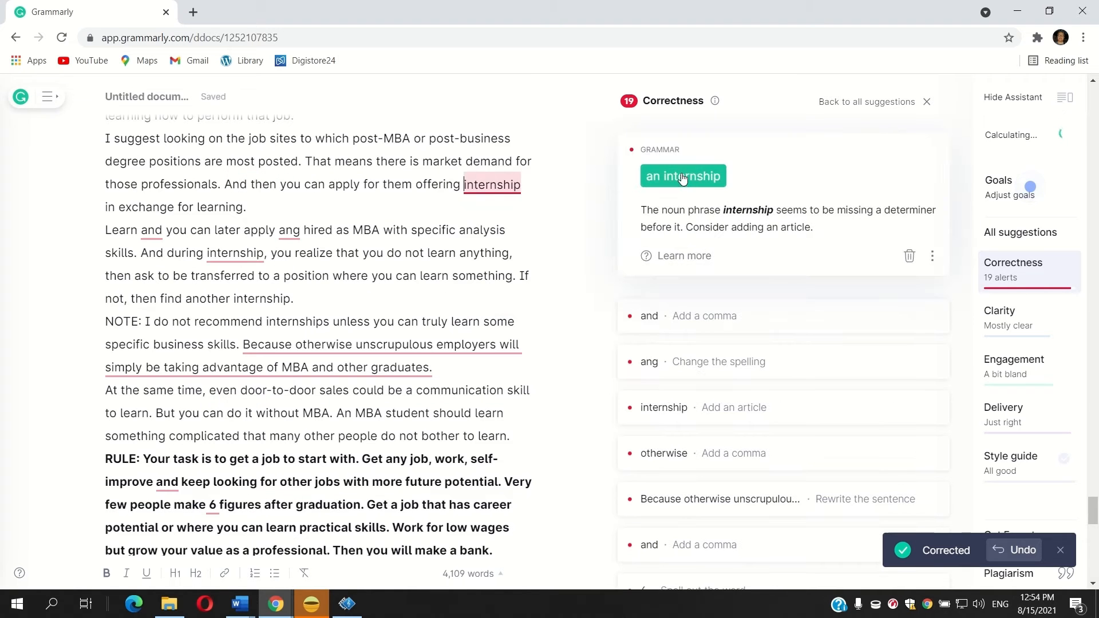
left_click(682, 176)
left_click(667, 150)
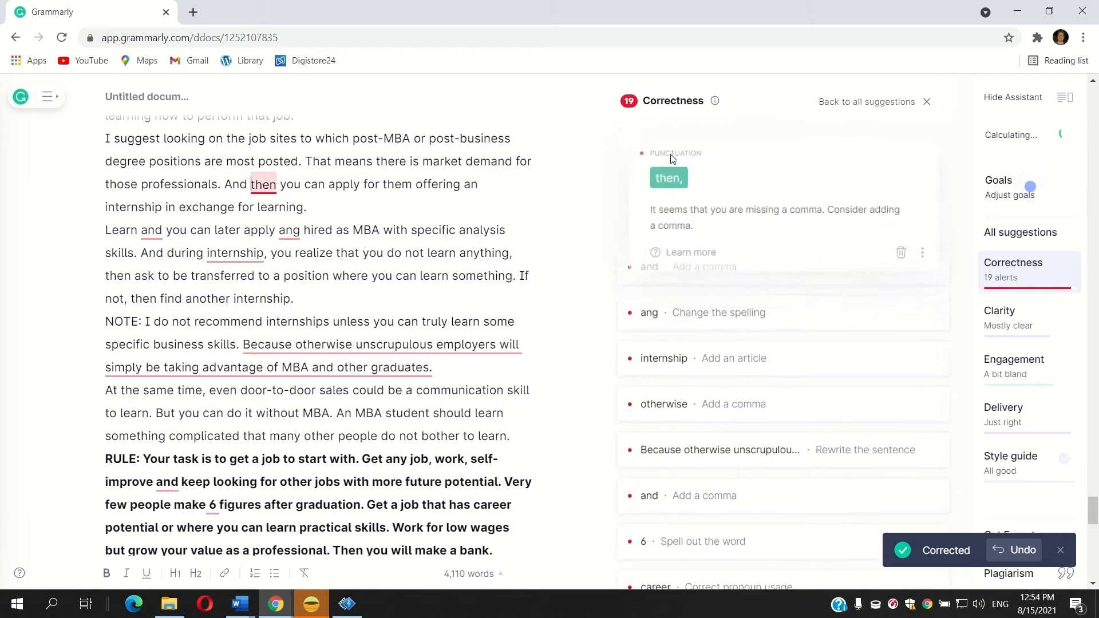
left_click(671, 185)
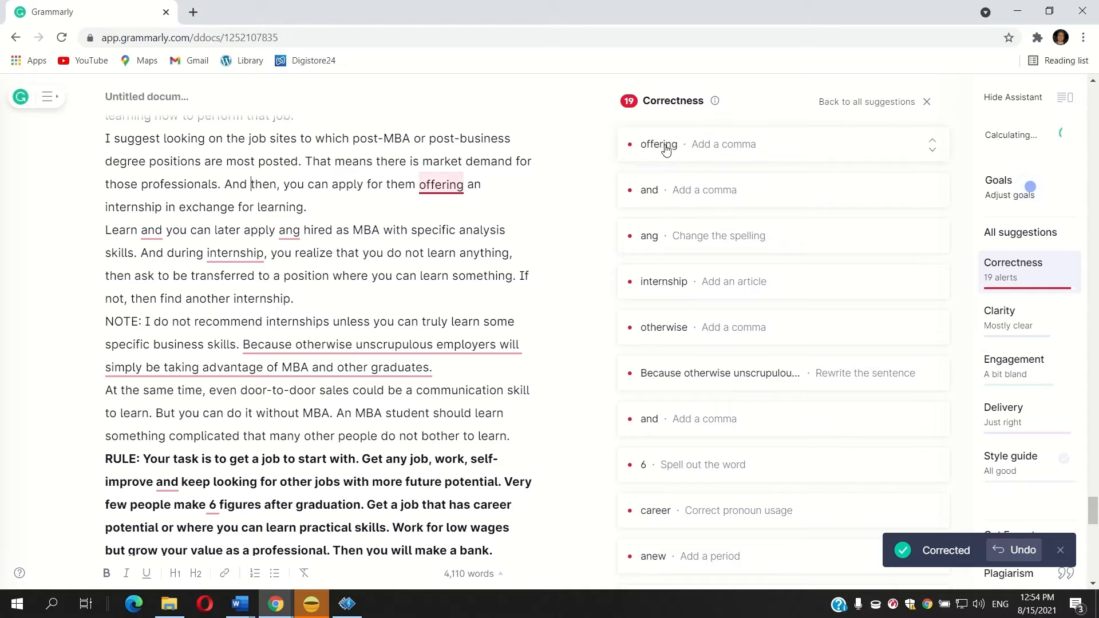
- Add a comma before "offering an internship" and another after "Learn" at the start of the following paragraph
left_click(664, 148)
left_click(669, 180)
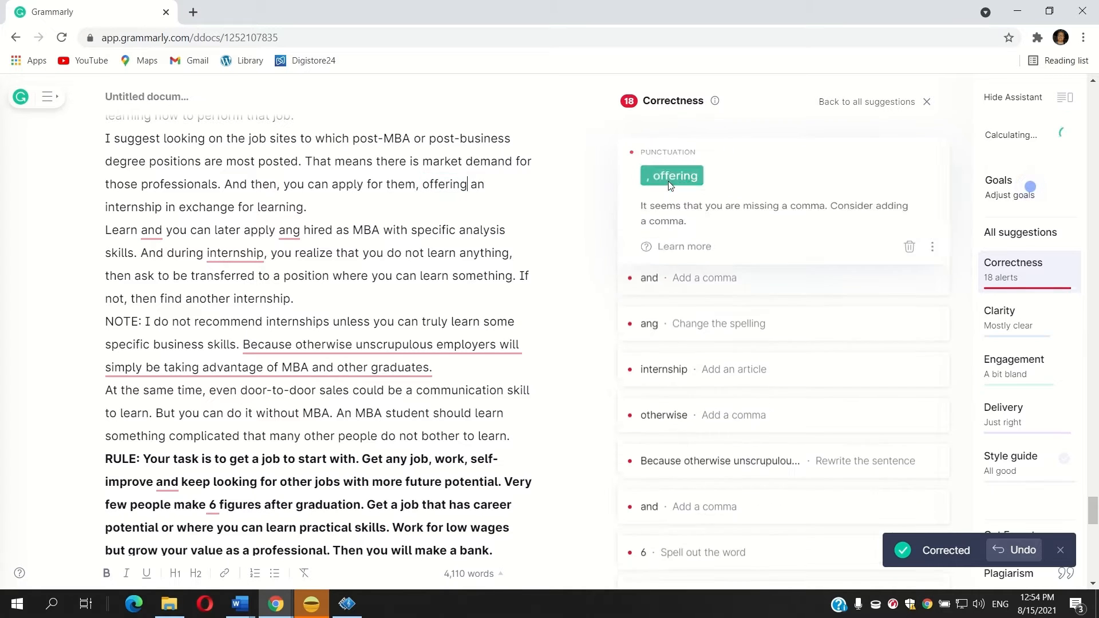
left_click(667, 146)
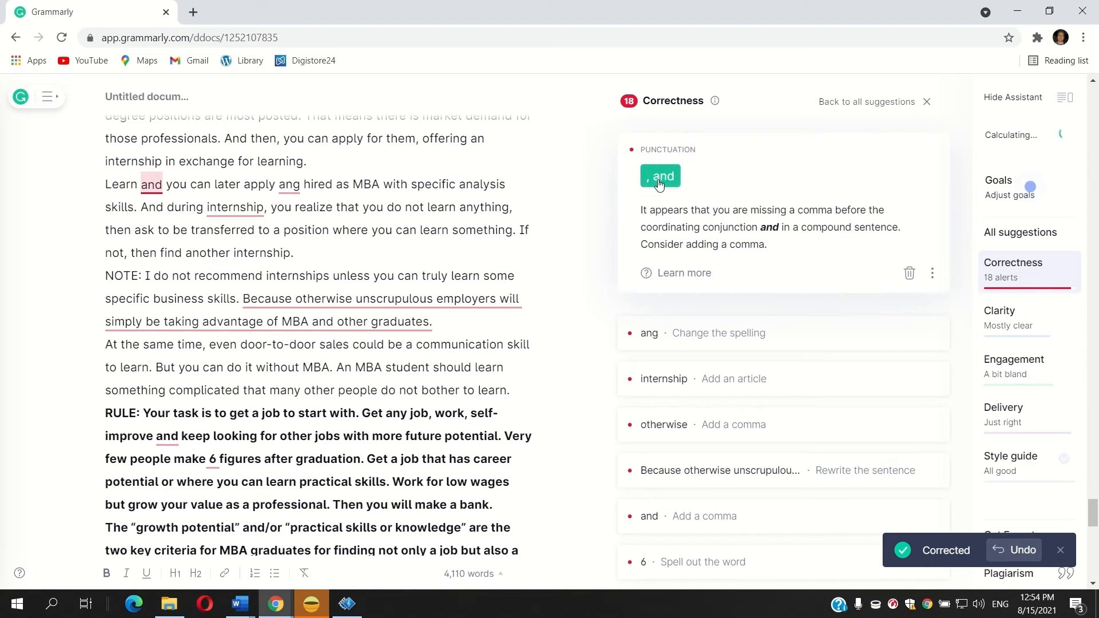
left_click(663, 180)
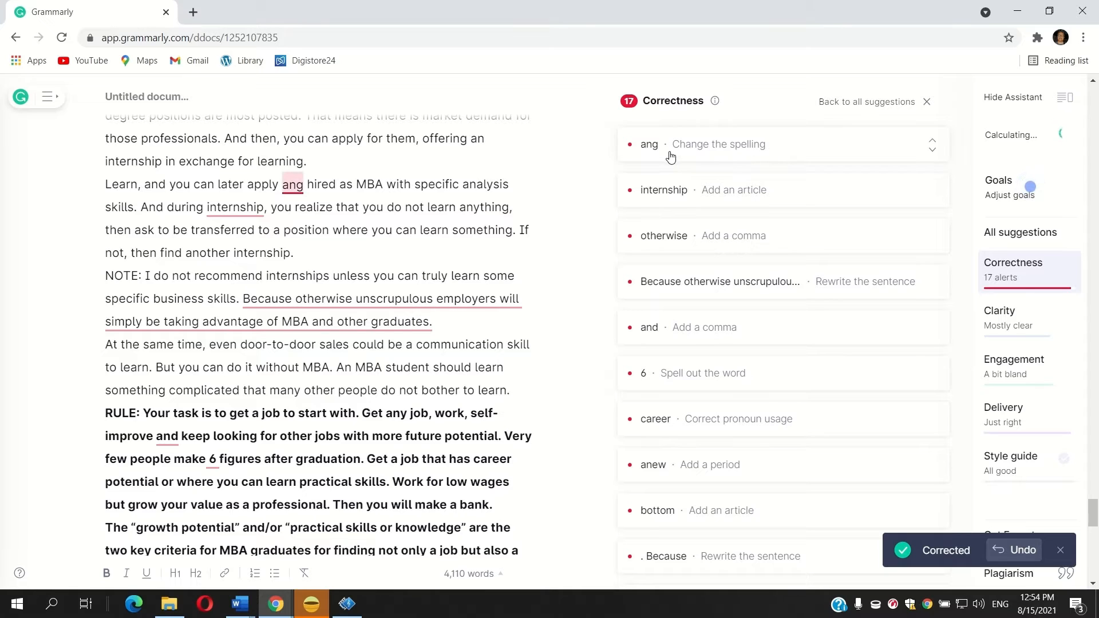
- Dismiss the spelling alert on "ang" and correct the text to "and get" before "hired as MBA"
left_click(671, 157)
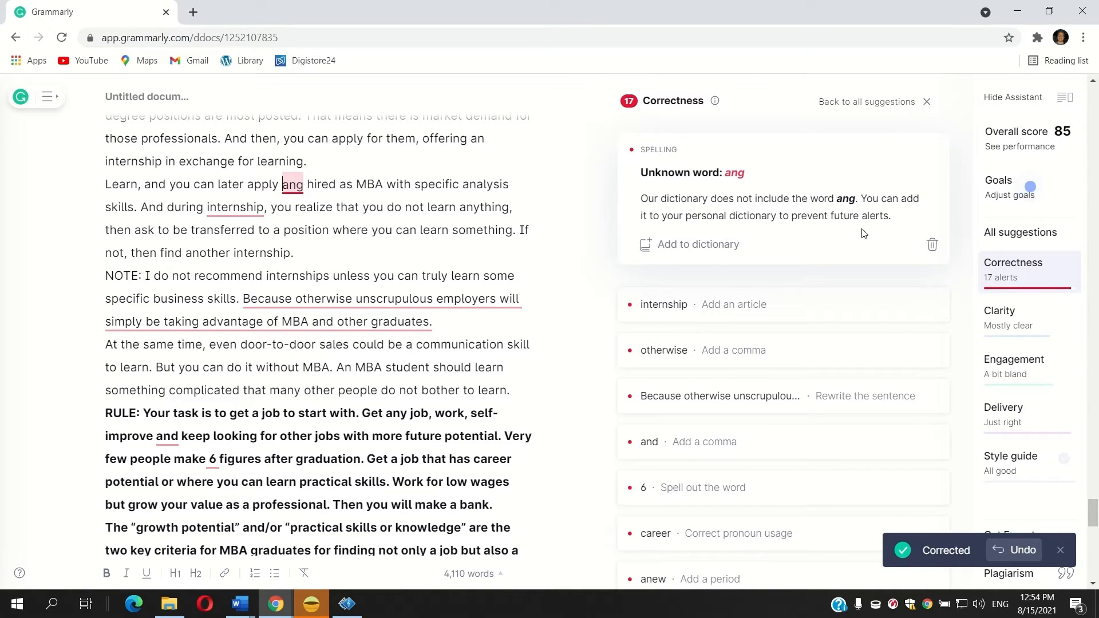
left_click(935, 243)
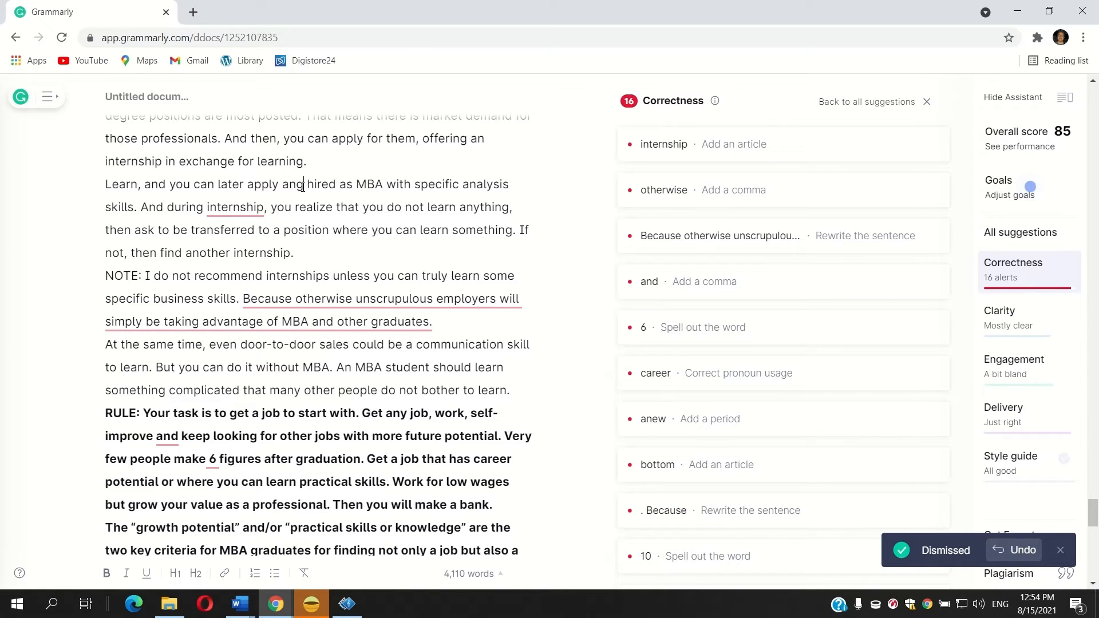
type("get")
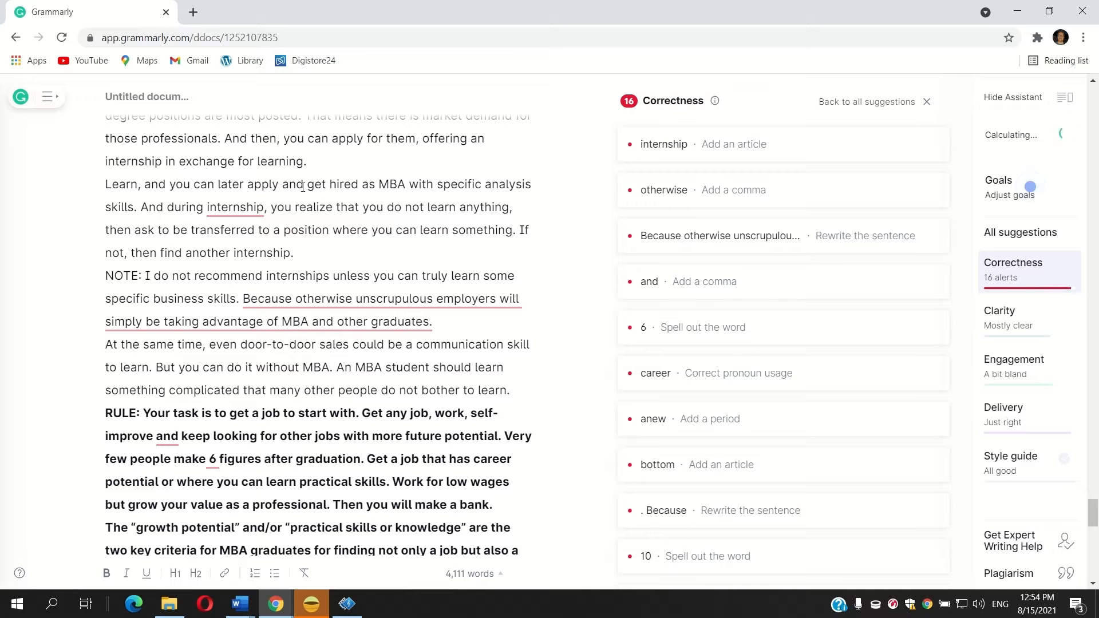
- Insert "an" before "internship" in "And during internship" and add a comma after "otherwise" in the NOTE paragraph
left_click(657, 147)
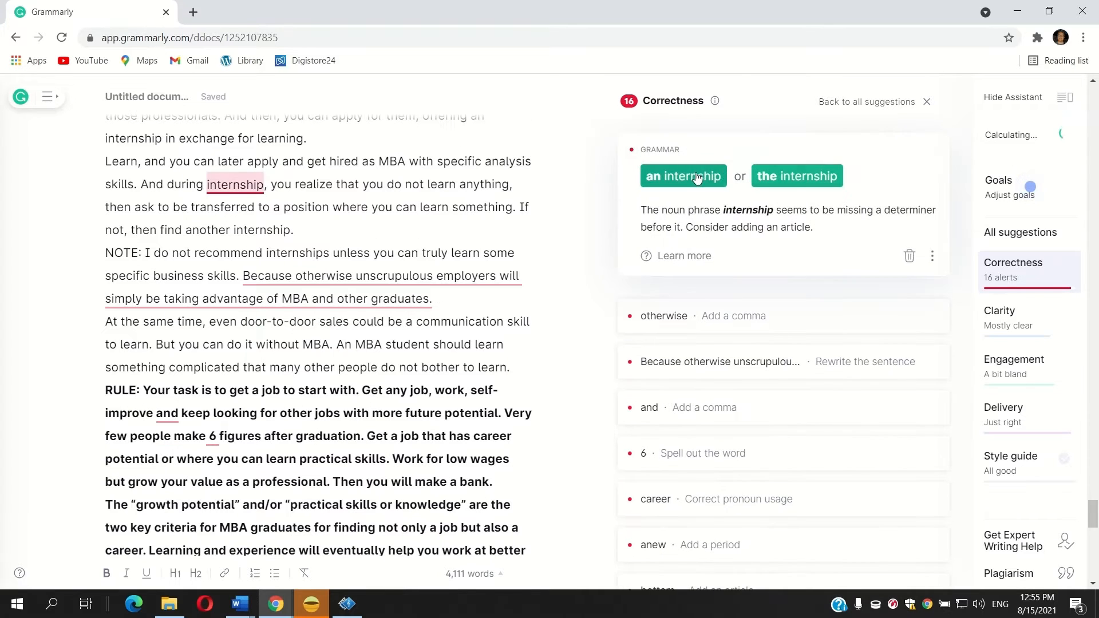
left_click(687, 178)
left_click(664, 145)
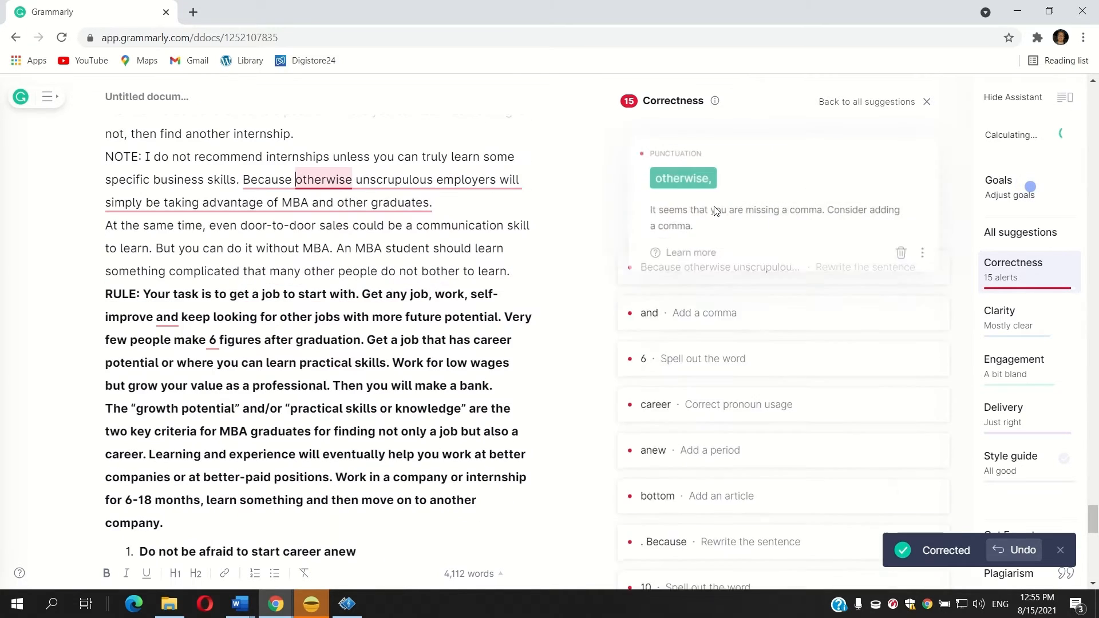
left_click(677, 178)
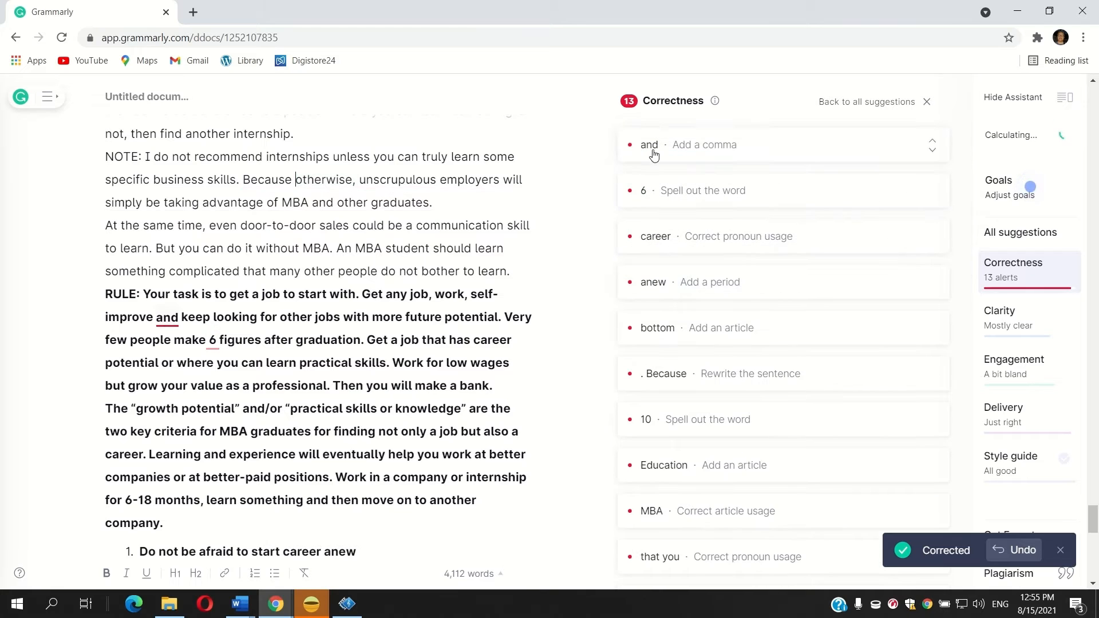
- Add a comma before "and keep looking" and spell out "6" as "six" in the RULE paragraph
left_click(654, 149)
left_click(662, 179)
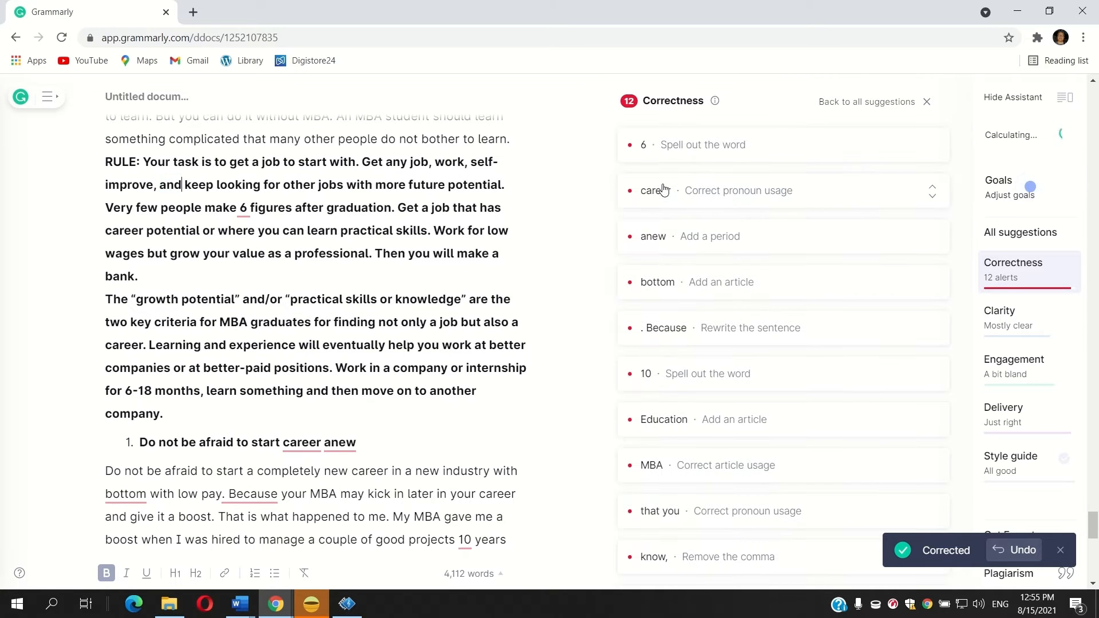
left_click(660, 145)
left_click(674, 179)
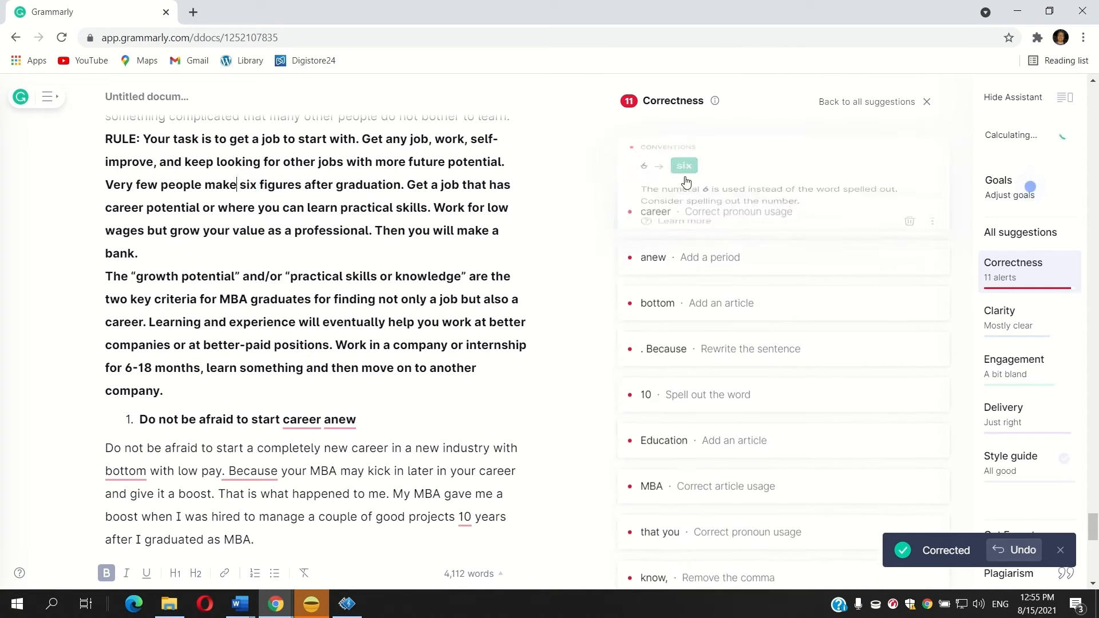
- Insert "your" before "career" in the numbered heading and "a" before "bottom with low pay" in the paragraph below it
left_click(674, 153)
left_click(680, 175)
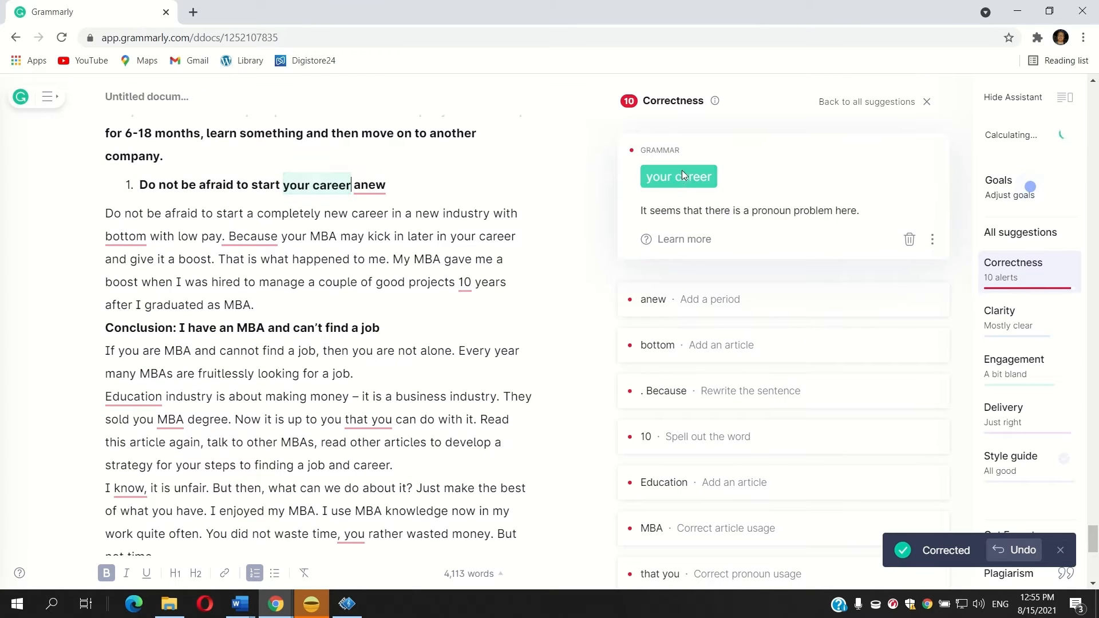
left_click(674, 150)
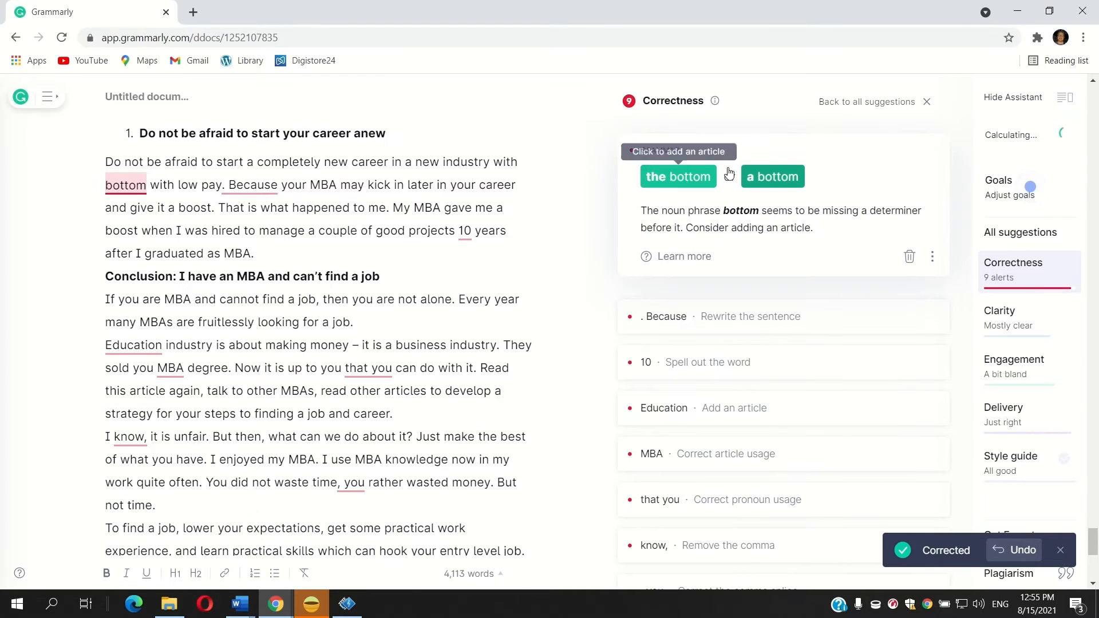
left_click(771, 178)
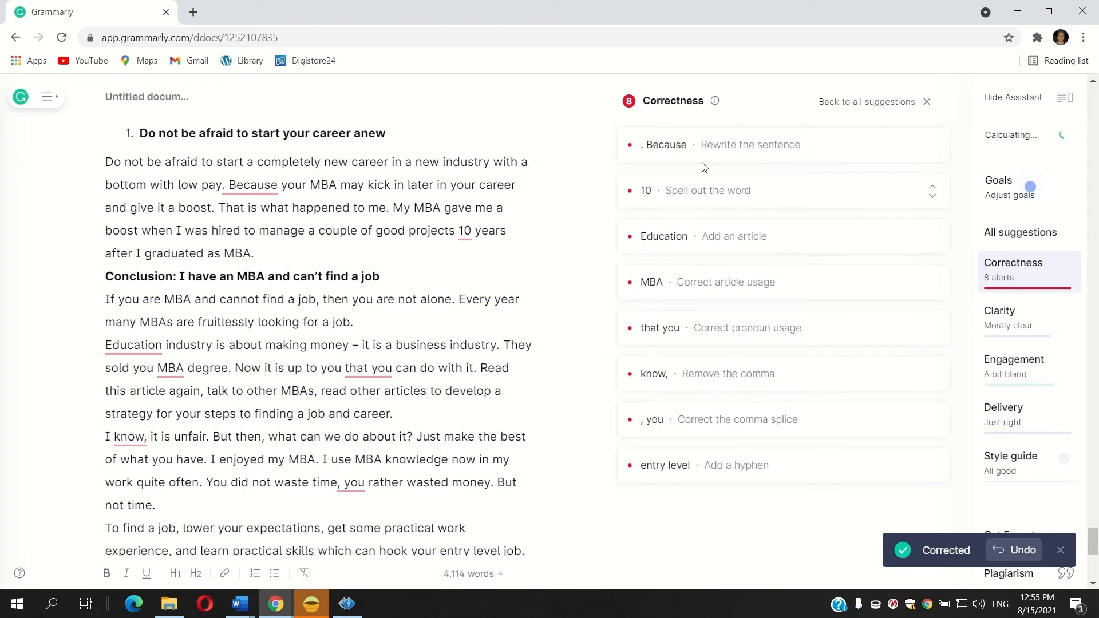
- Join the "Because your MBA may kick in" fragment to the previous sentence with "because" and spell out "10" years as "ten"
left_click(682, 153)
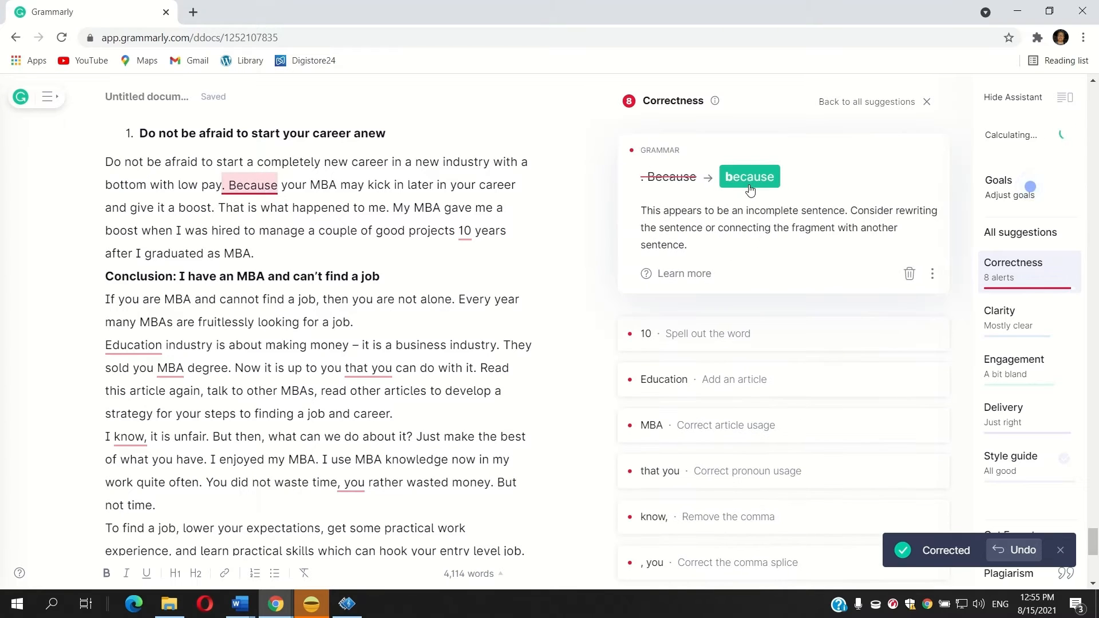
left_click(750, 177)
left_click(676, 144)
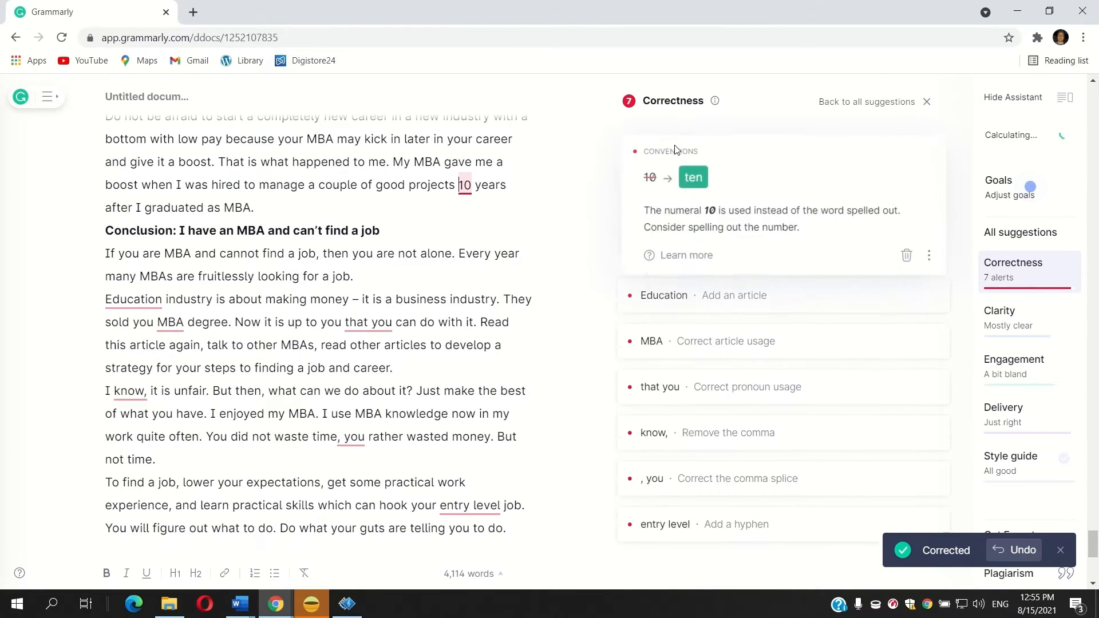
left_click(688, 178)
- Change "Education industry" to "The education industry" and insert "an" before "MBA degree" in the conclusion
left_click(656, 153)
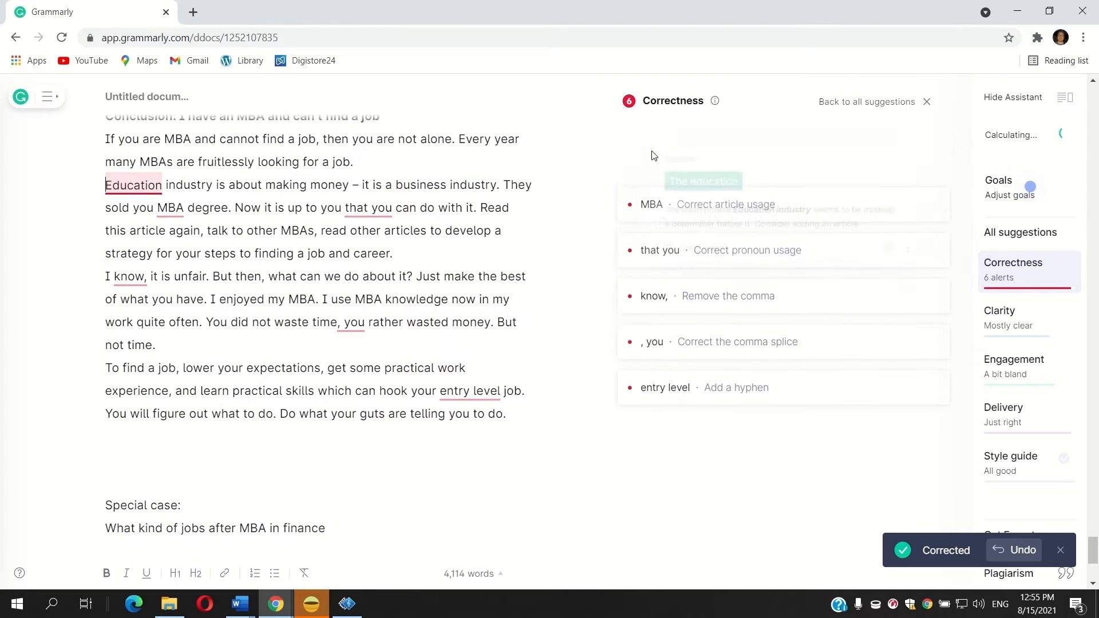
left_click(679, 181)
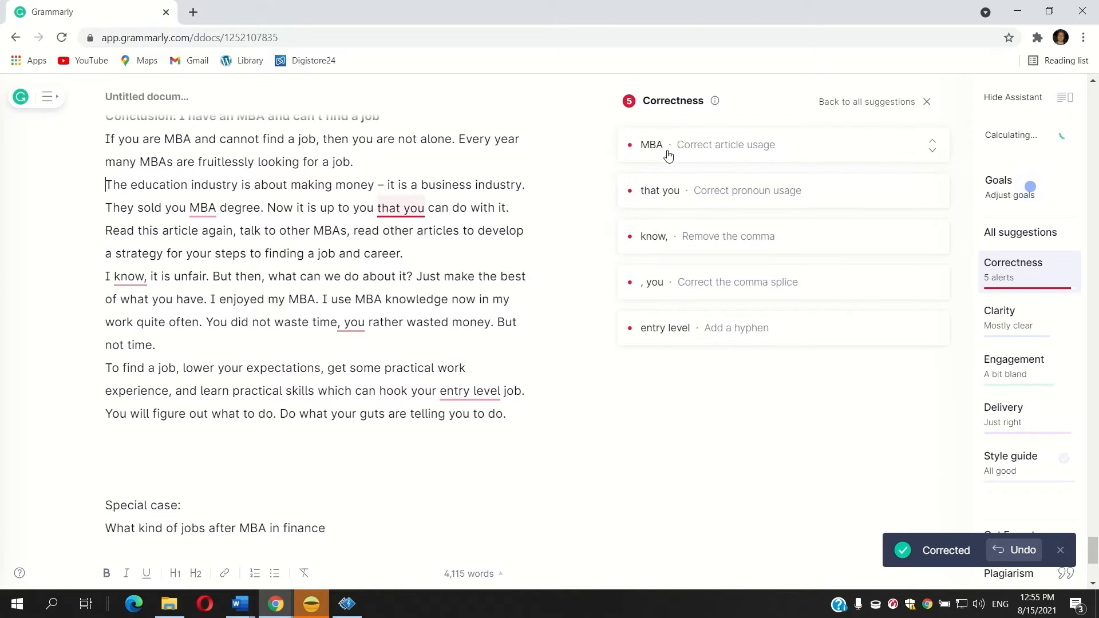
left_click(668, 152)
left_click(676, 178)
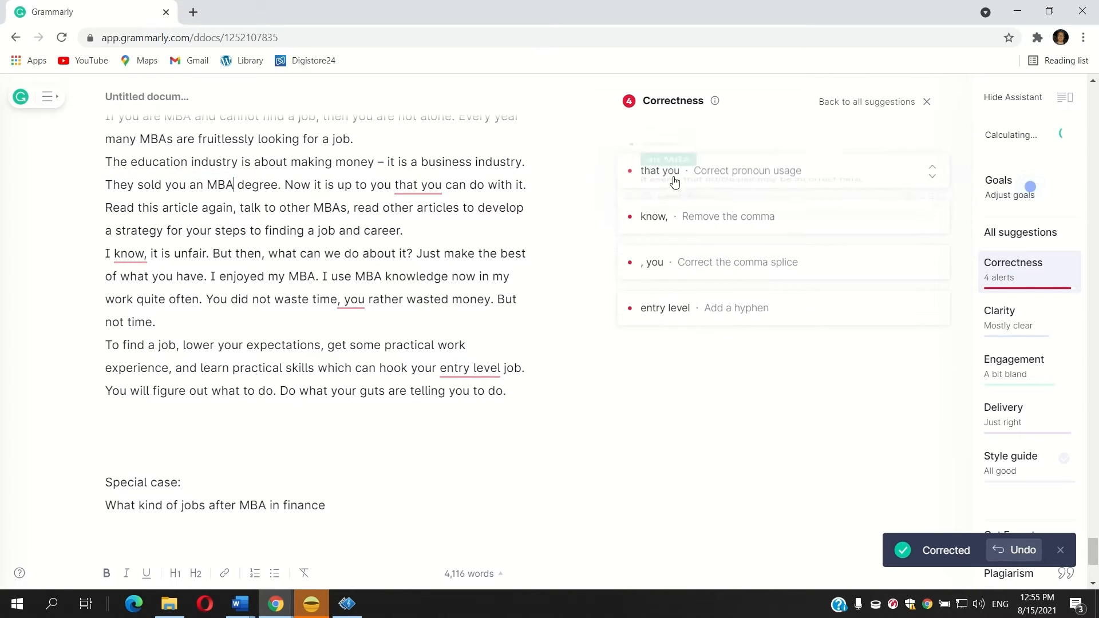
- Replace "that you" with "what you" before "can do with it" and remove the comma after "I know"
left_click(660, 150)
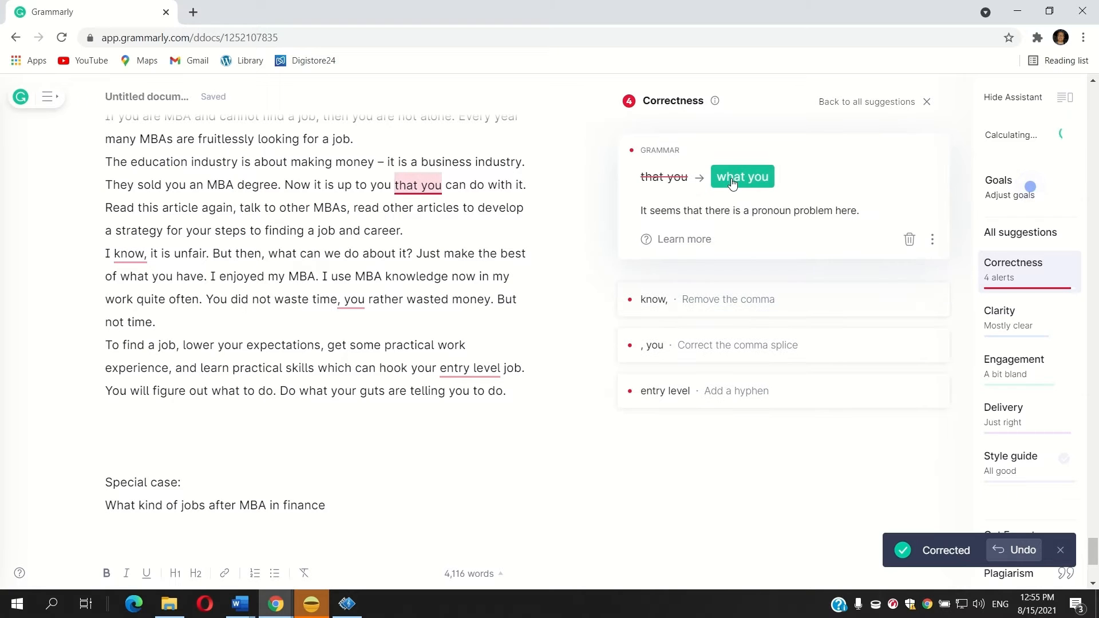
left_click(736, 176)
left_click(670, 155)
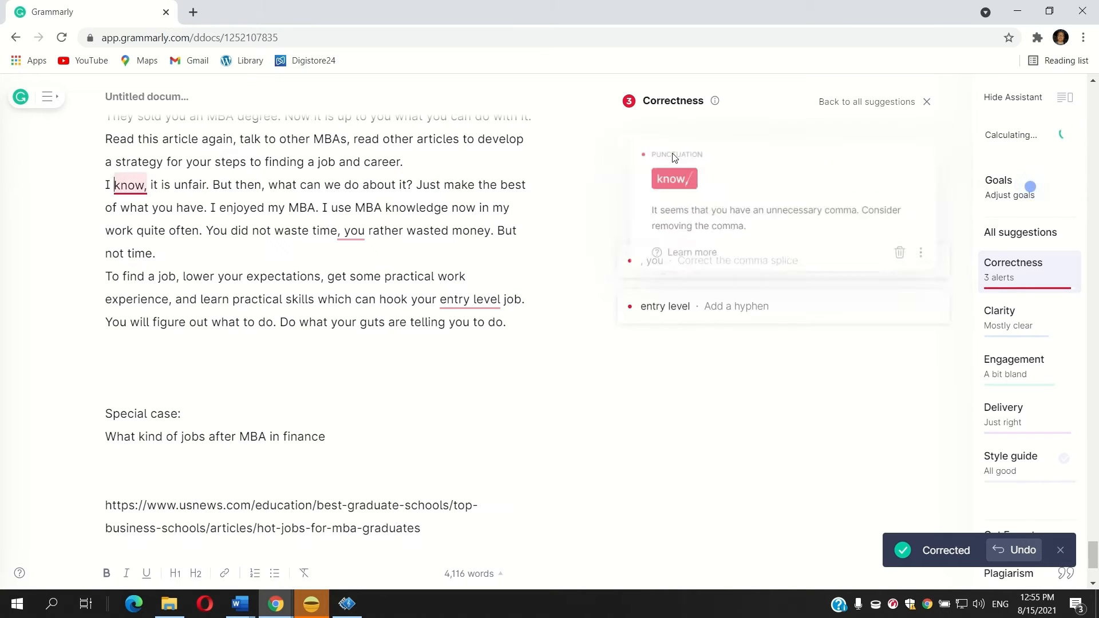
left_click(670, 178)
- Delete ", you rather wasted money" after "You did not waste time" and hyphenate "entry-level" in the closing paragraph
left_click(676, 145)
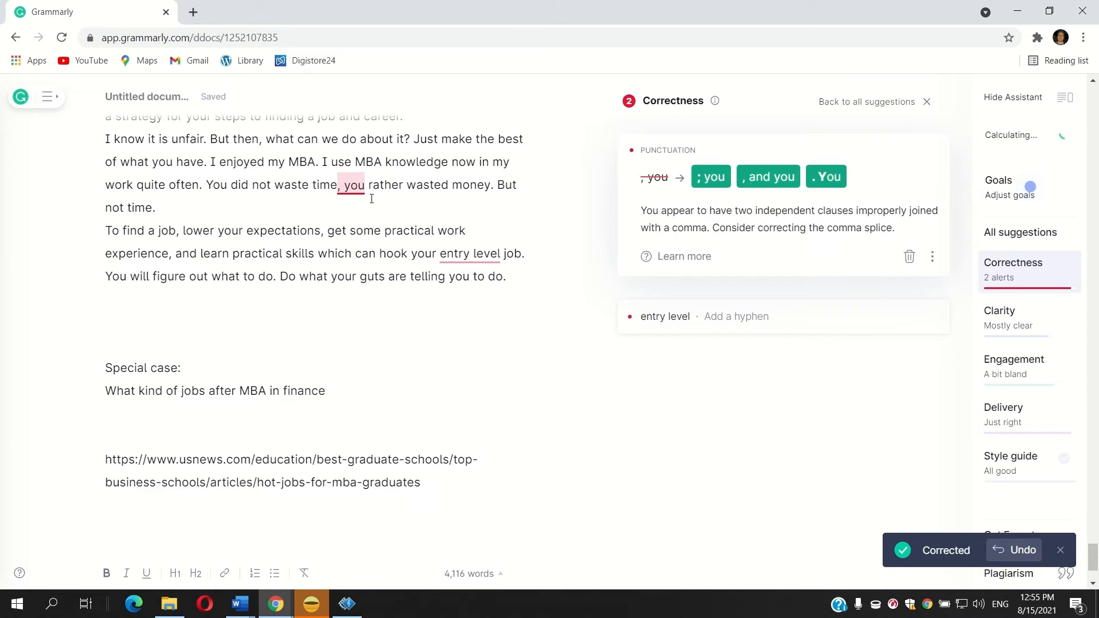
left_click(339, 185)
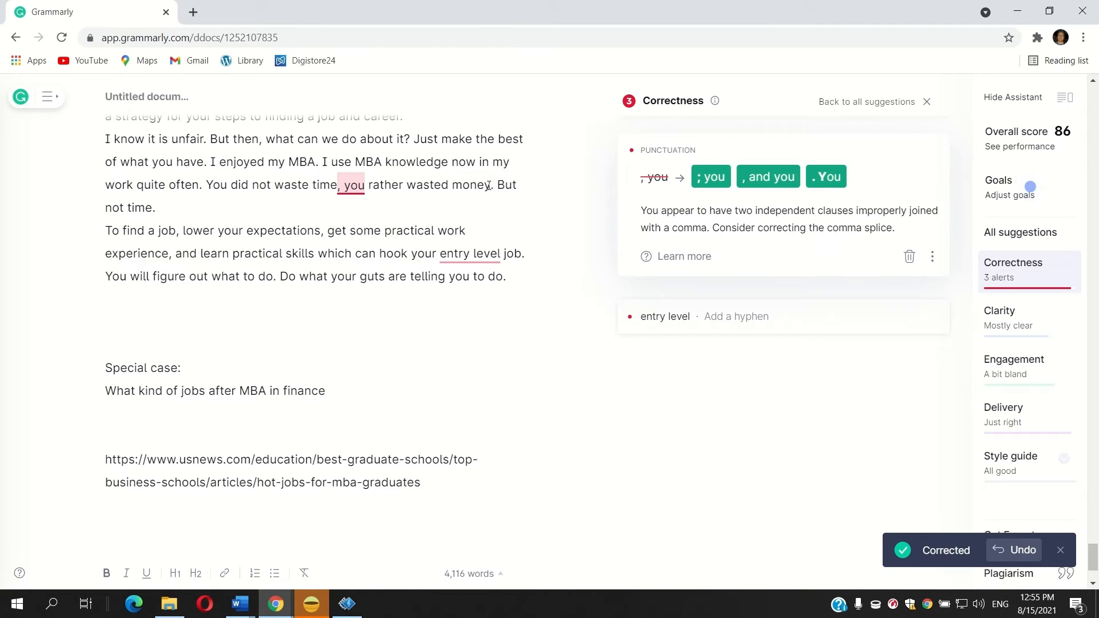
left_click_drag(490, 186, 361, 195)
key("BackSpace")
key("BackSpace")
key("BackSpace")
key("BackSpace")
key("BackSpace")
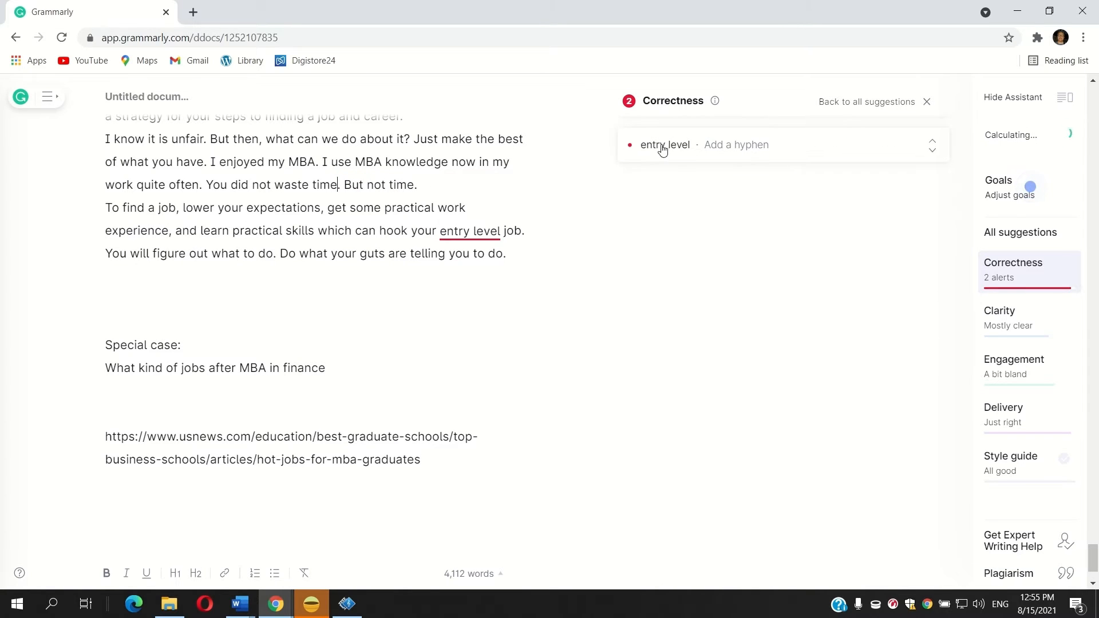
left_click(663, 150)
left_click(759, 218)
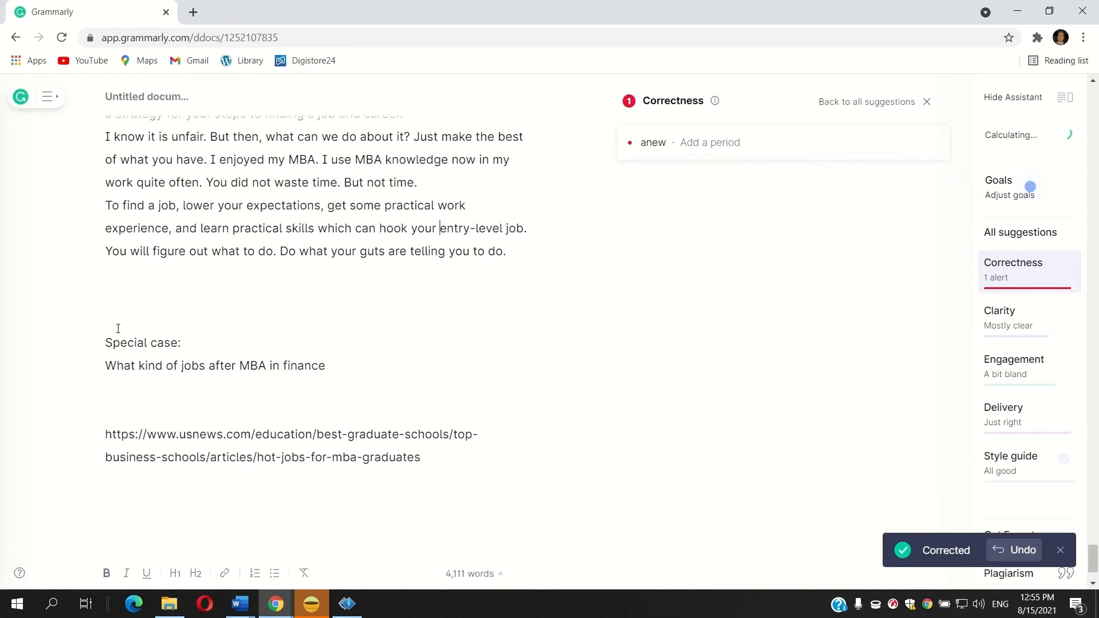
- Delete the "Special case" lines about jobs after an MBA in finance and add a period after "anew" in the numbered heading
left_click_drag(119, 324, 409, 406)
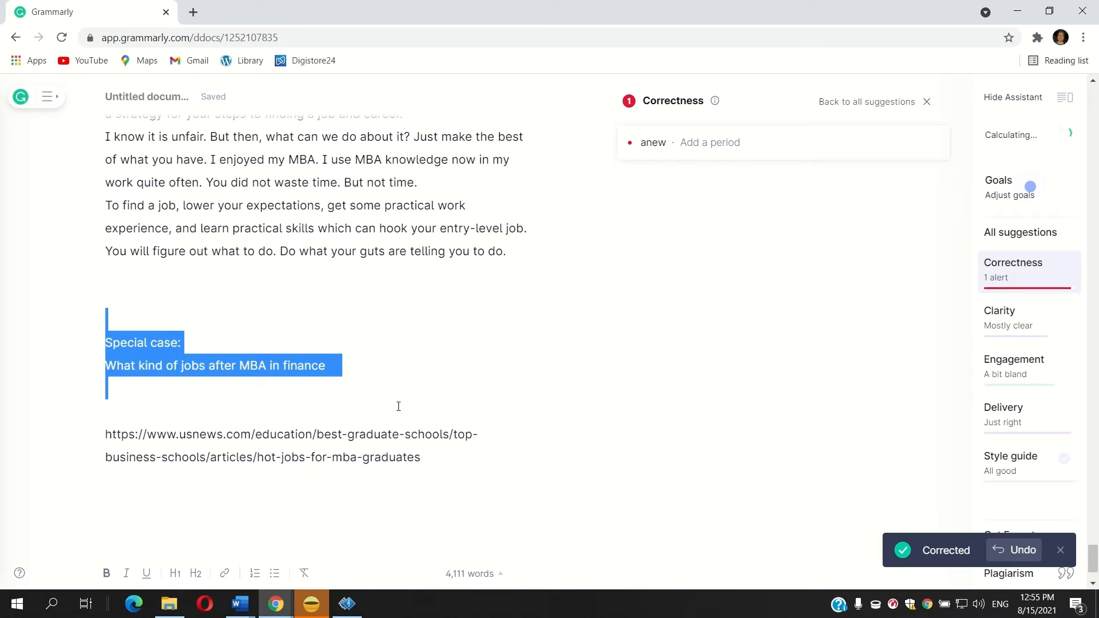
key("BackSpace")
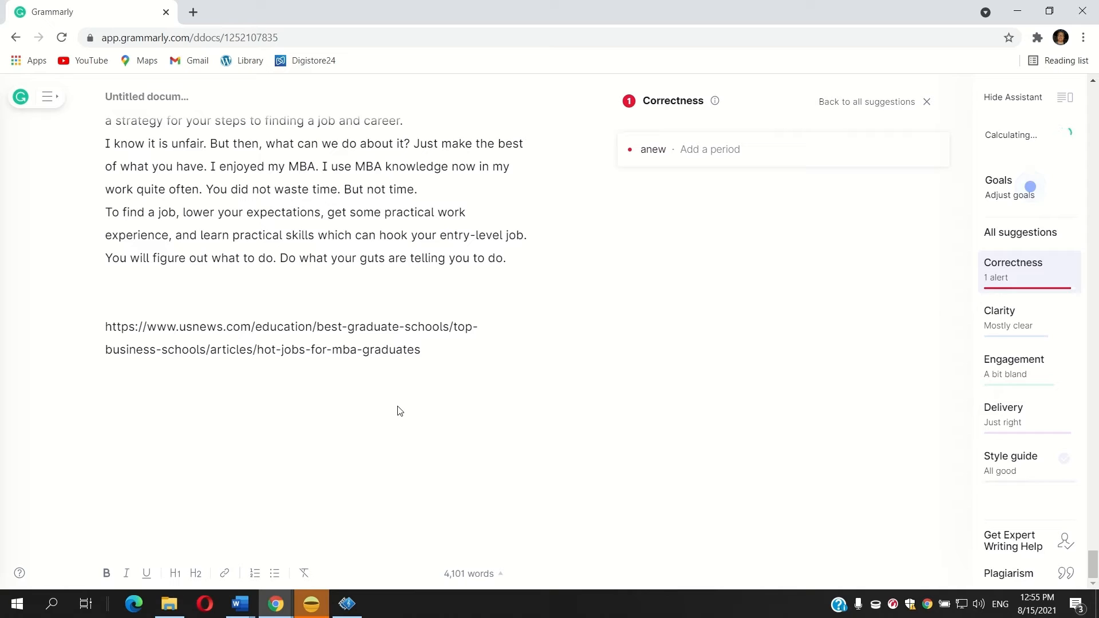
left_click(710, 153)
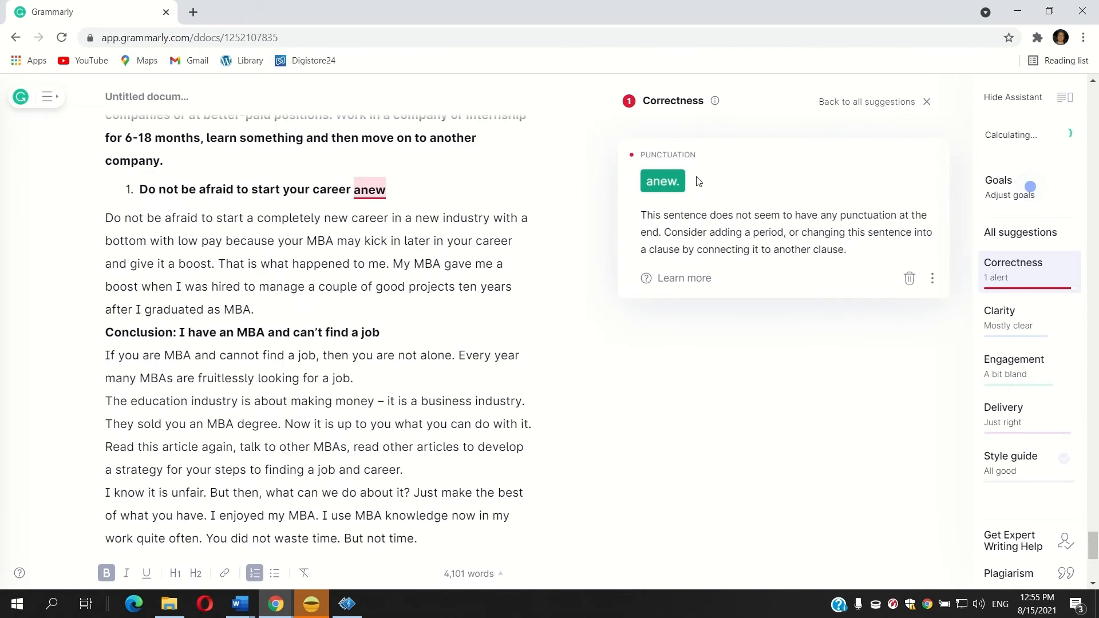
left_click(677, 188)
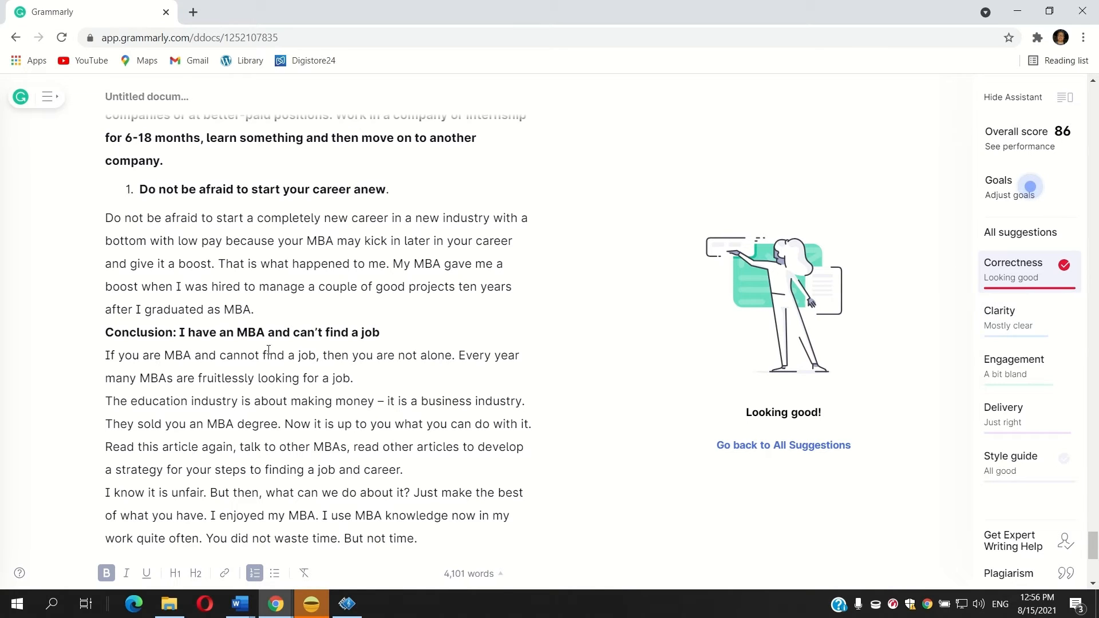
- Start on the clarity suggestions: shorten "are facing" to "face" and rephrase the "In this article, I will discuss" sentence to begin with "This article"
left_click(996, 321)
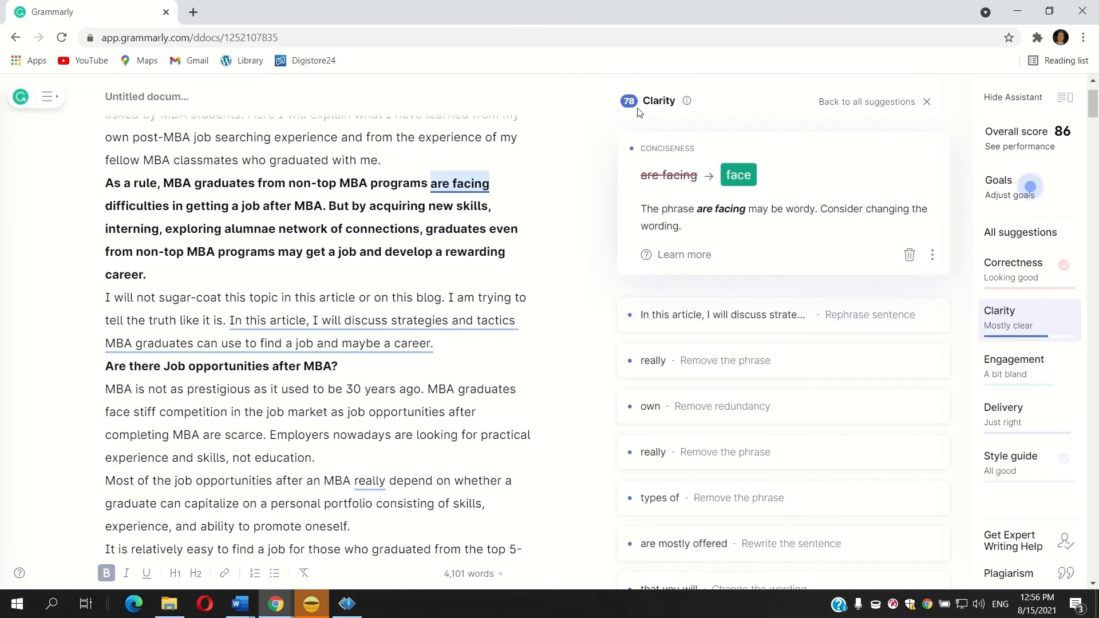
left_click(739, 175)
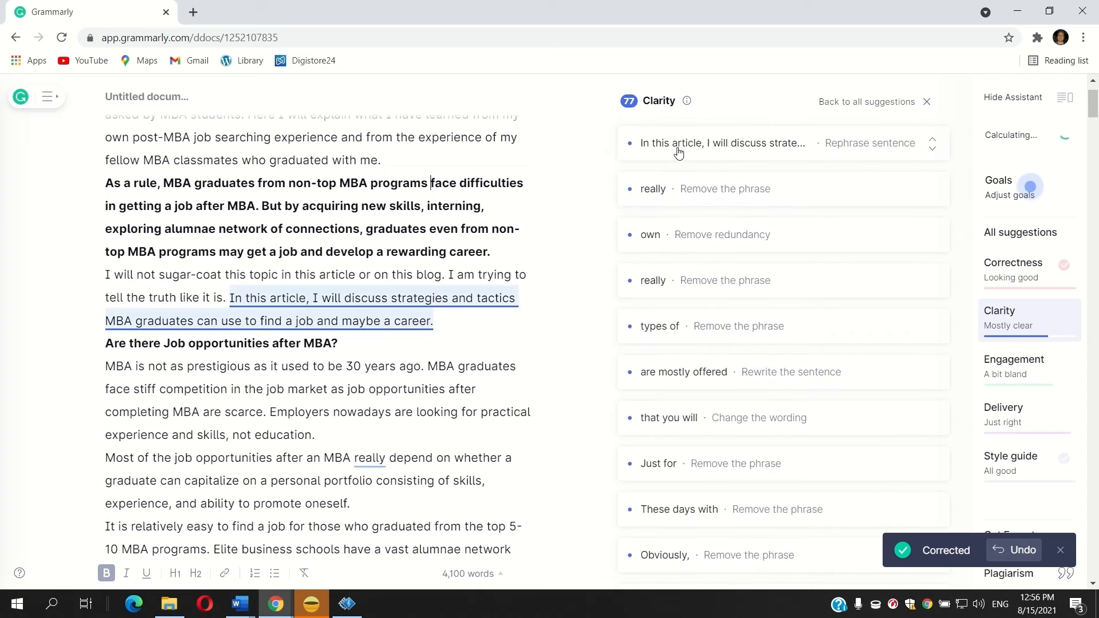
left_click(680, 152)
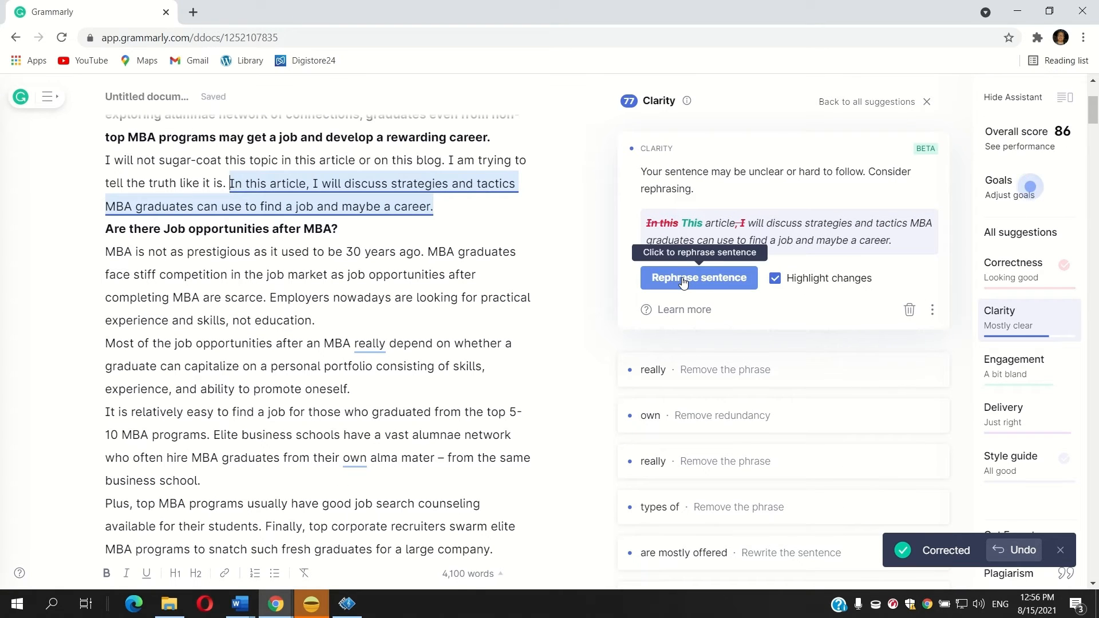
left_click(683, 278)
- Remove "really" before "depend on whether a graduate" and the redundant "own" before "alma mater"
left_click(663, 150)
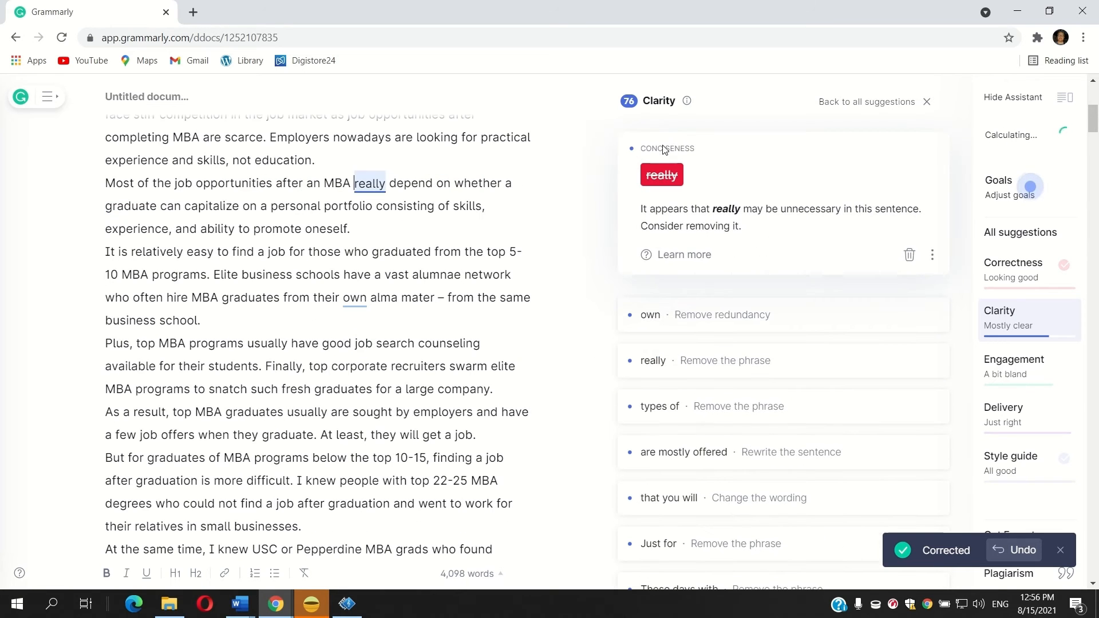
left_click(660, 177)
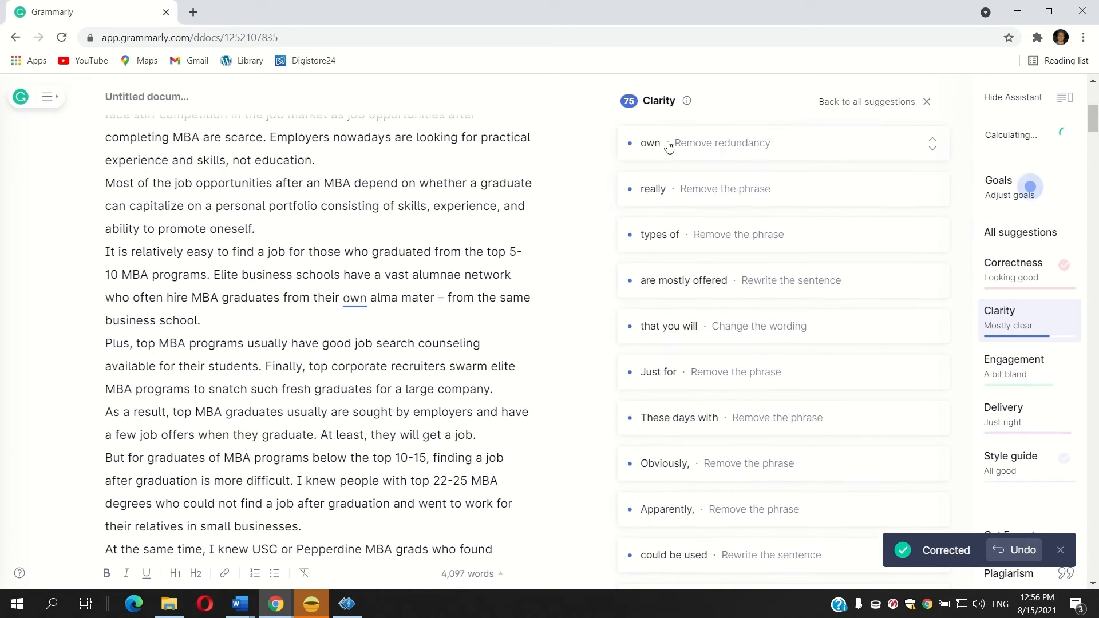
left_click(669, 147)
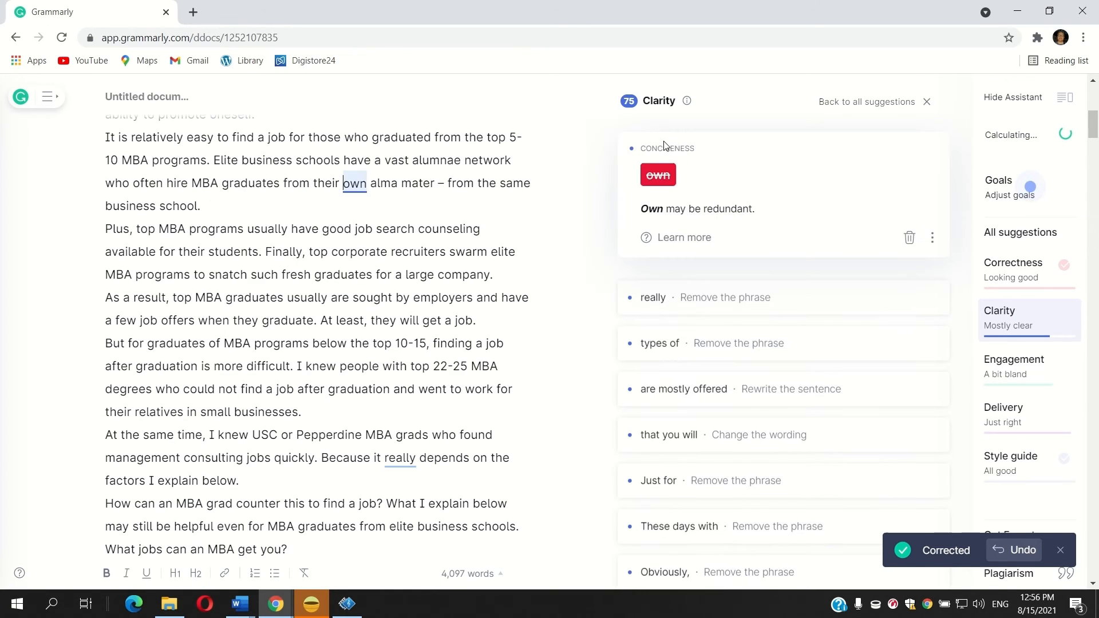
left_click(665, 182)
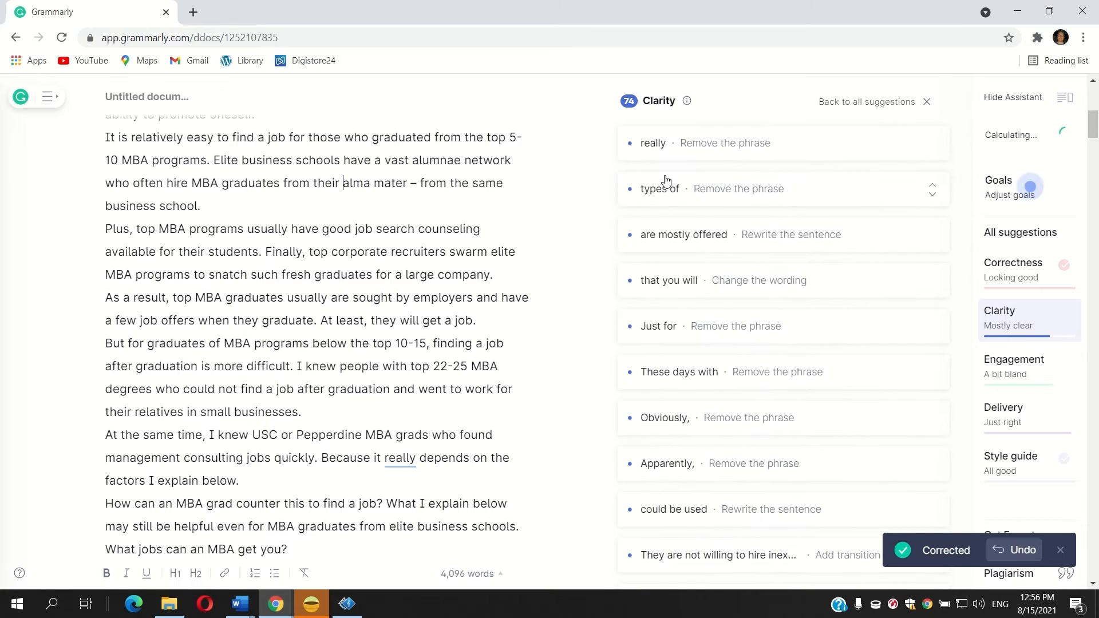
- Remove "really" before "depends on the factors" and "types of" from "similar types of jobs"
left_click(656, 145)
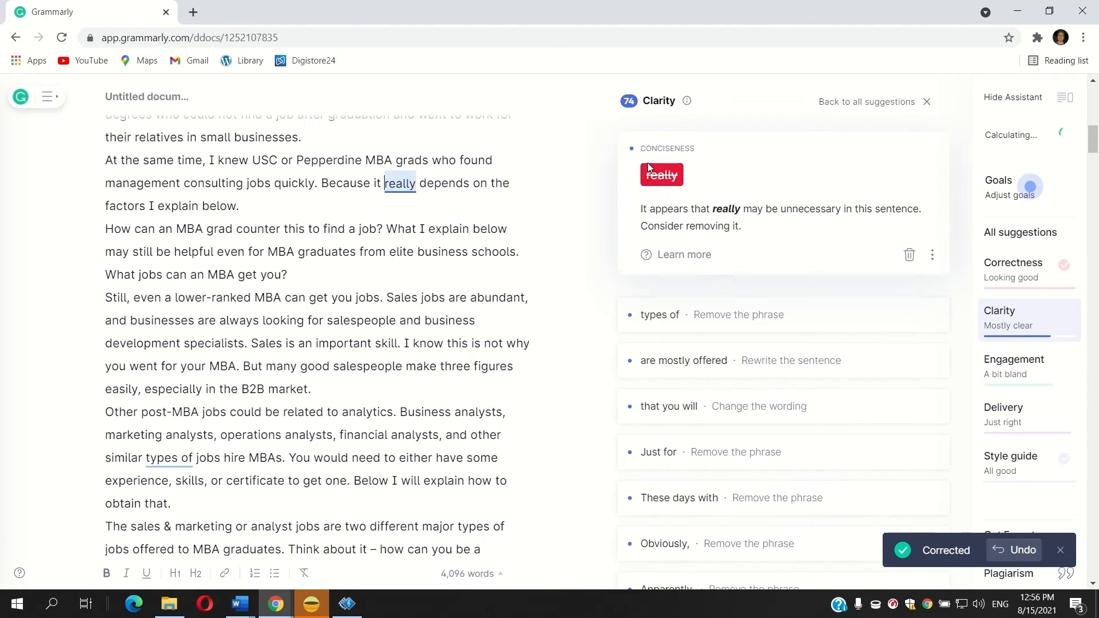
left_click(656, 179)
left_click(672, 150)
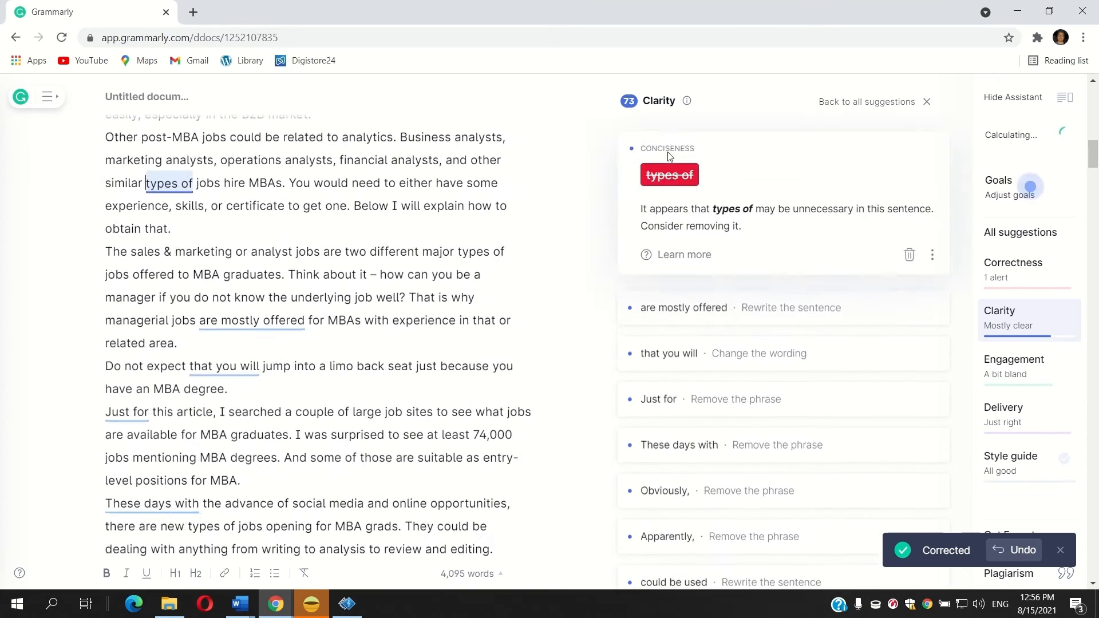
left_click(667, 173)
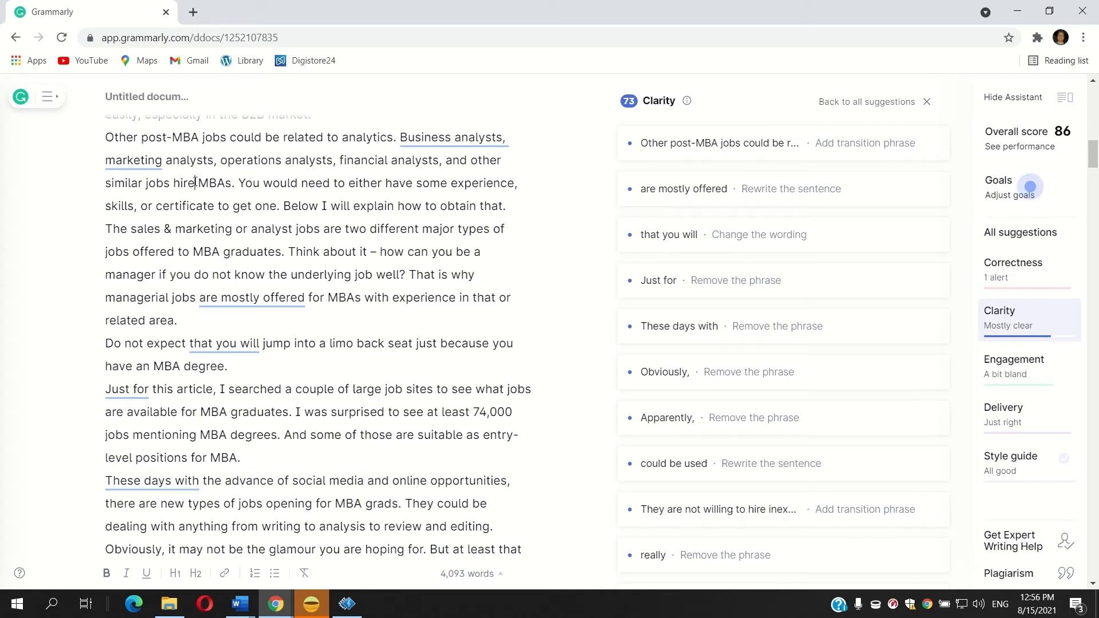
- Replace "hire MBAs" with "needs MBA" after "similar jobs" in the analytics paragraph
left_click(199, 189)
key("BackSpace")
key("BackSpace")
key("BackSpace")
key("BackSpace")
type("need")
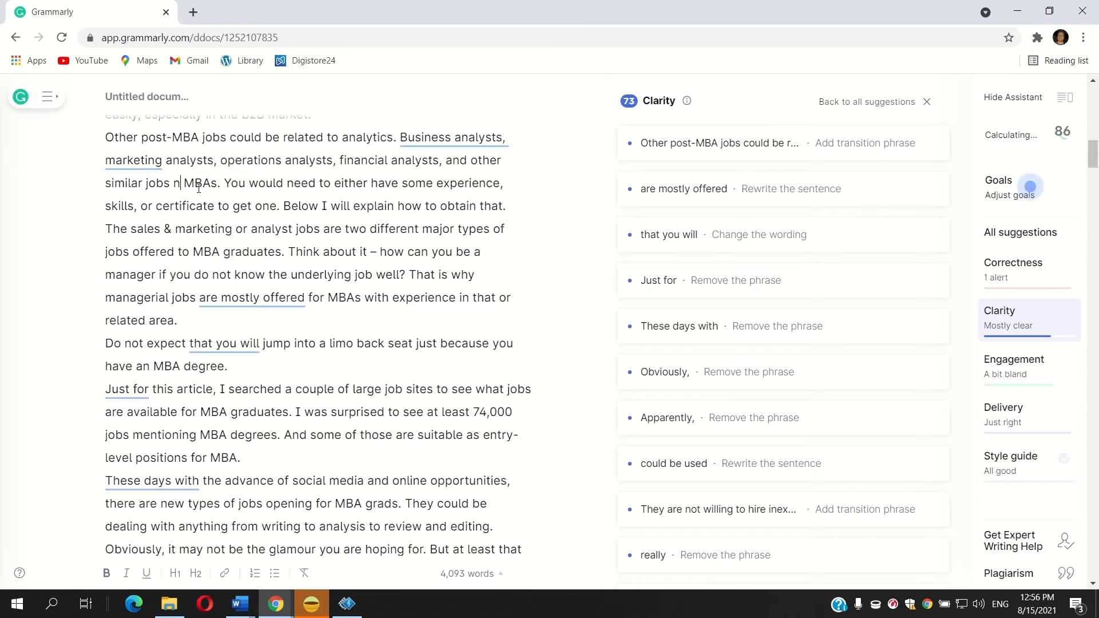
type("s")
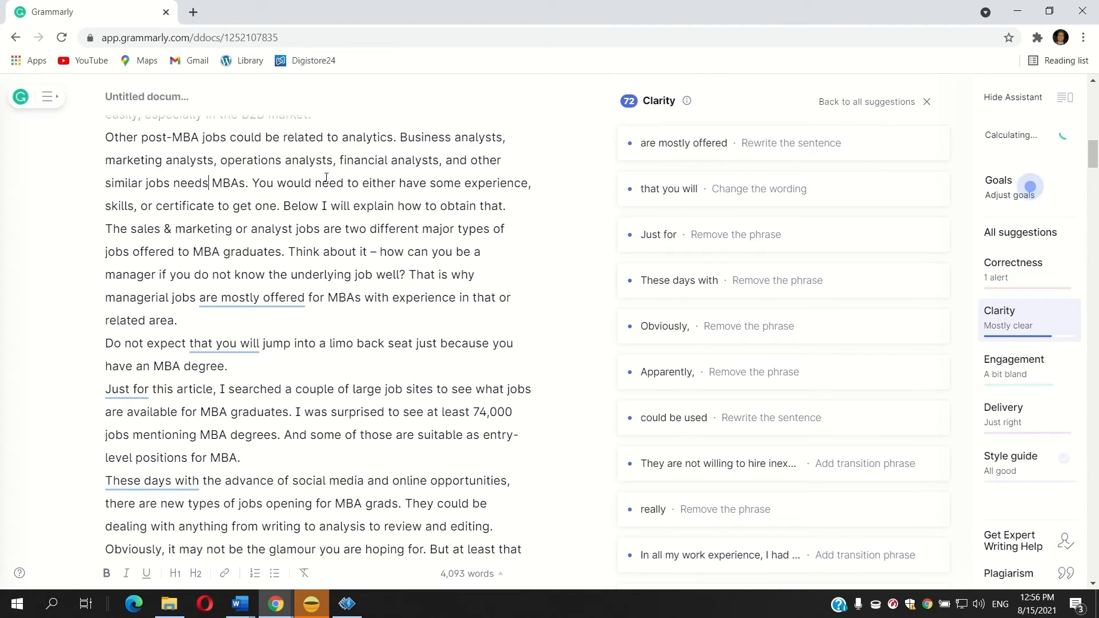
left_click(245, 184)
key("BackSpace")
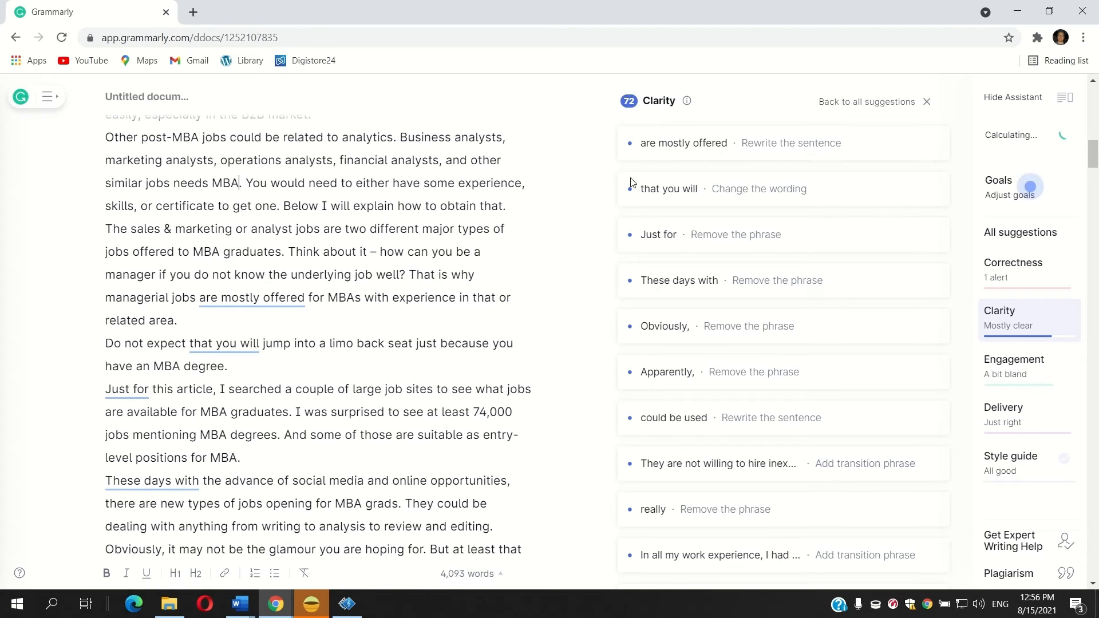
- Dismiss the passive-voice suggestion on "are mostly offered" and add the transition "For example," before "business analysts"
left_click(790, 144)
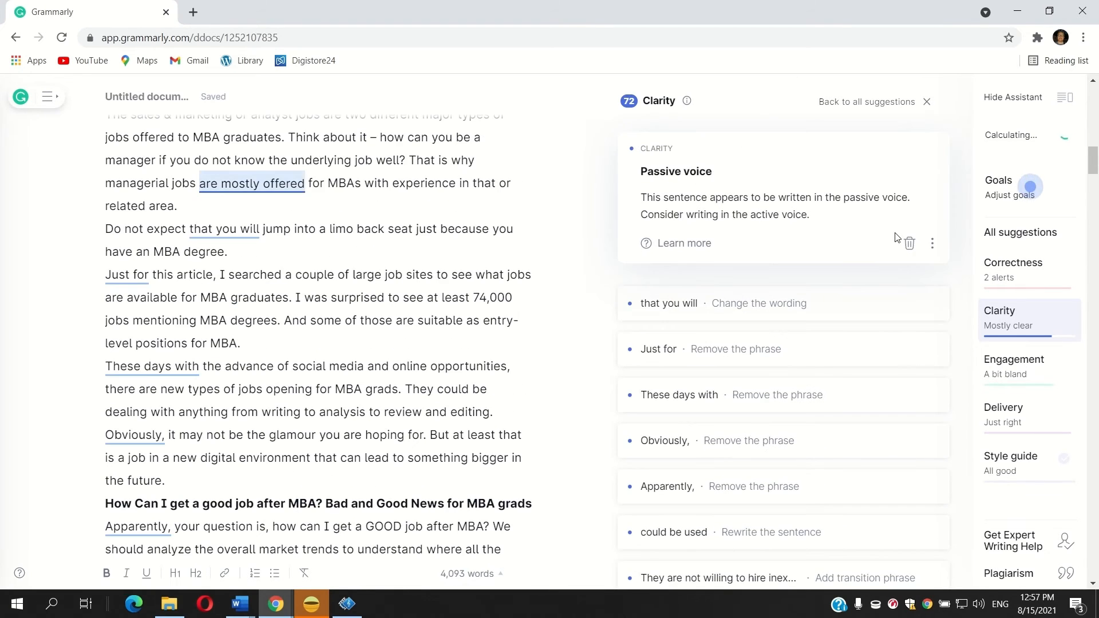
left_click(910, 245)
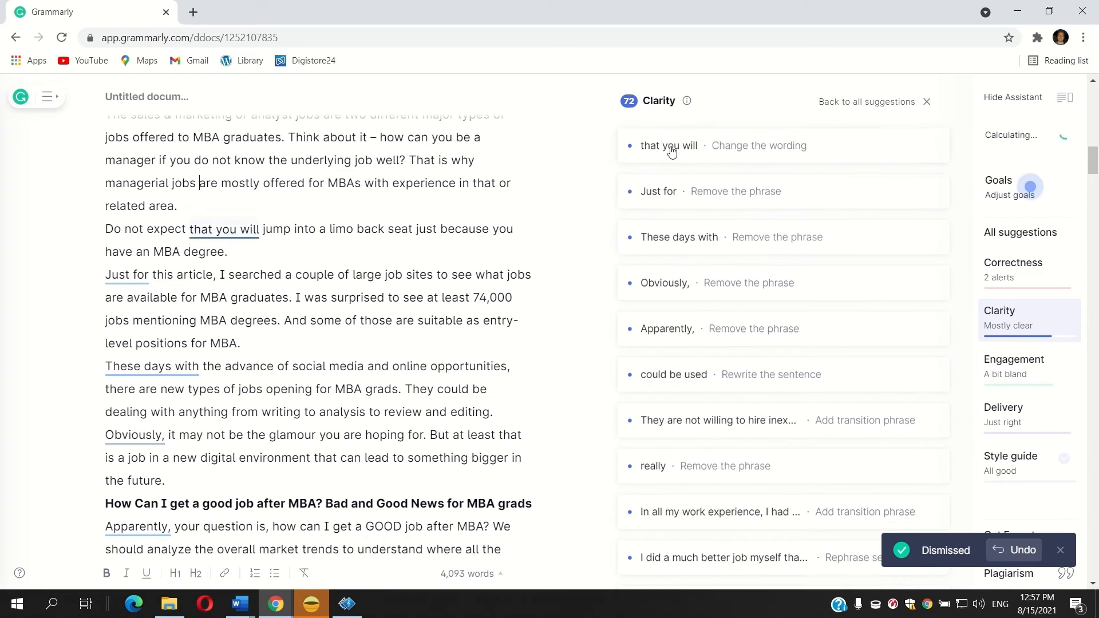
left_click(714, 146)
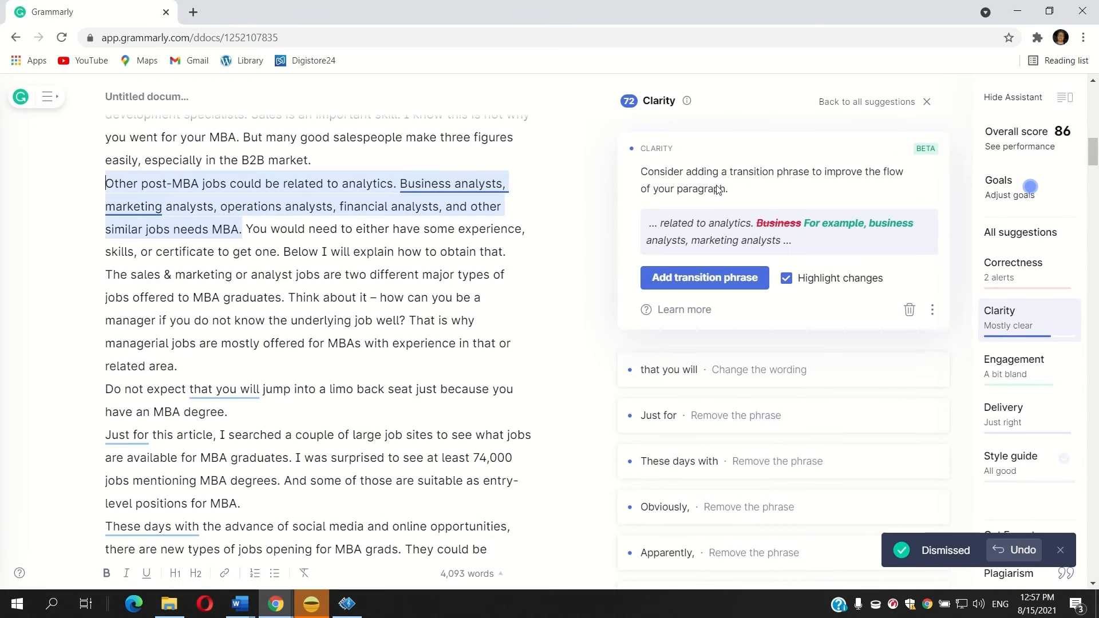
left_click(713, 278)
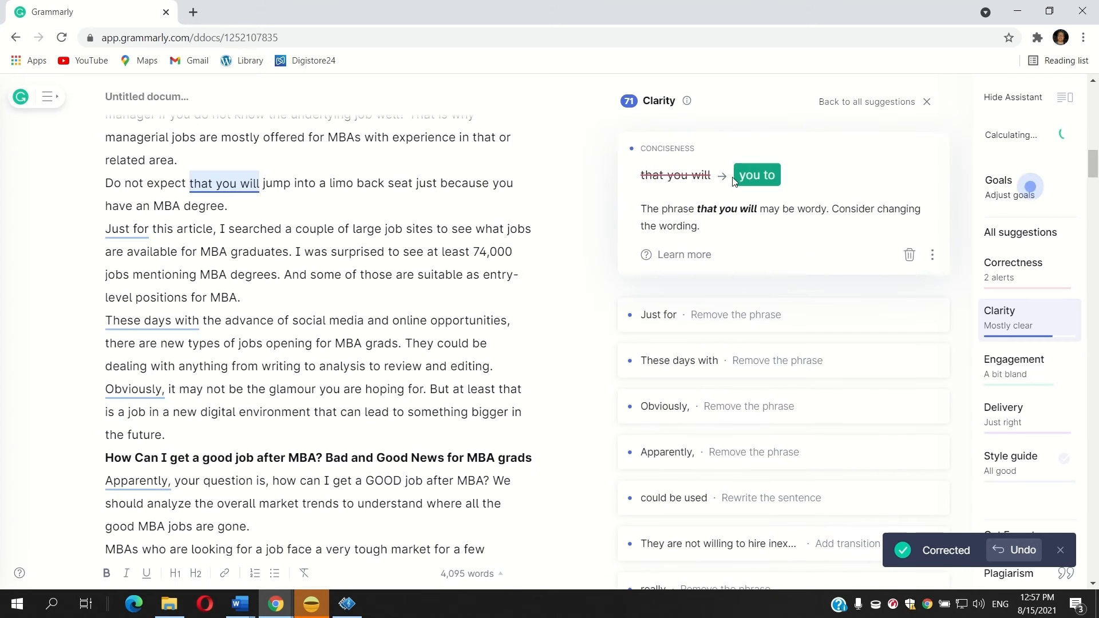
- Accept the shorter wordings: "that you will" to "you to", "Just for" to "For", and "These days with" to "With"
left_click(739, 177)
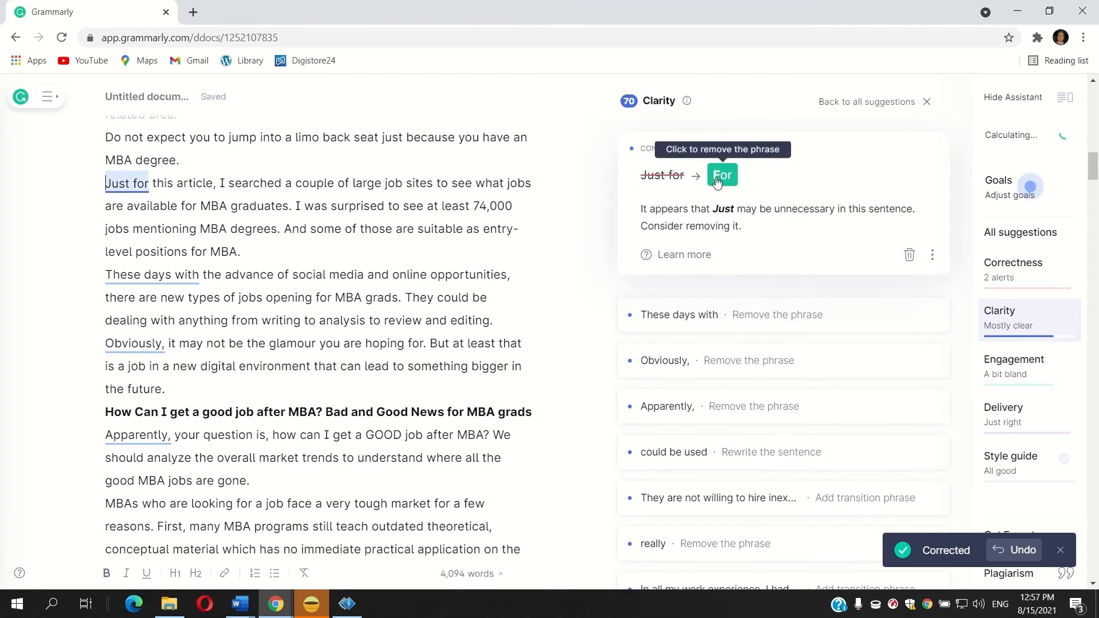
left_click(721, 176)
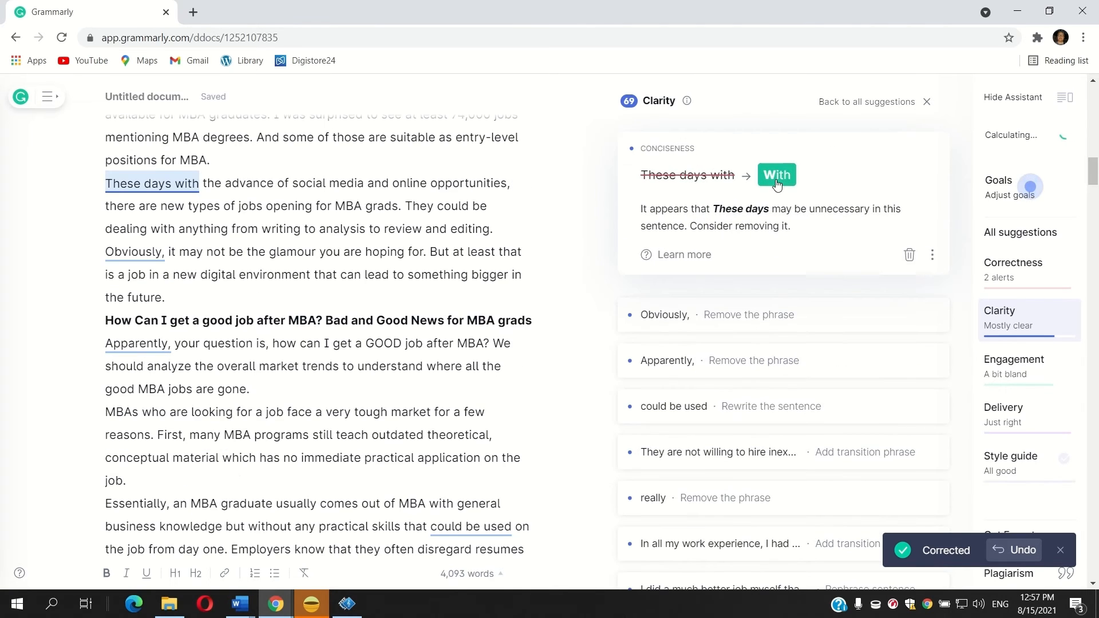
left_click(778, 175)
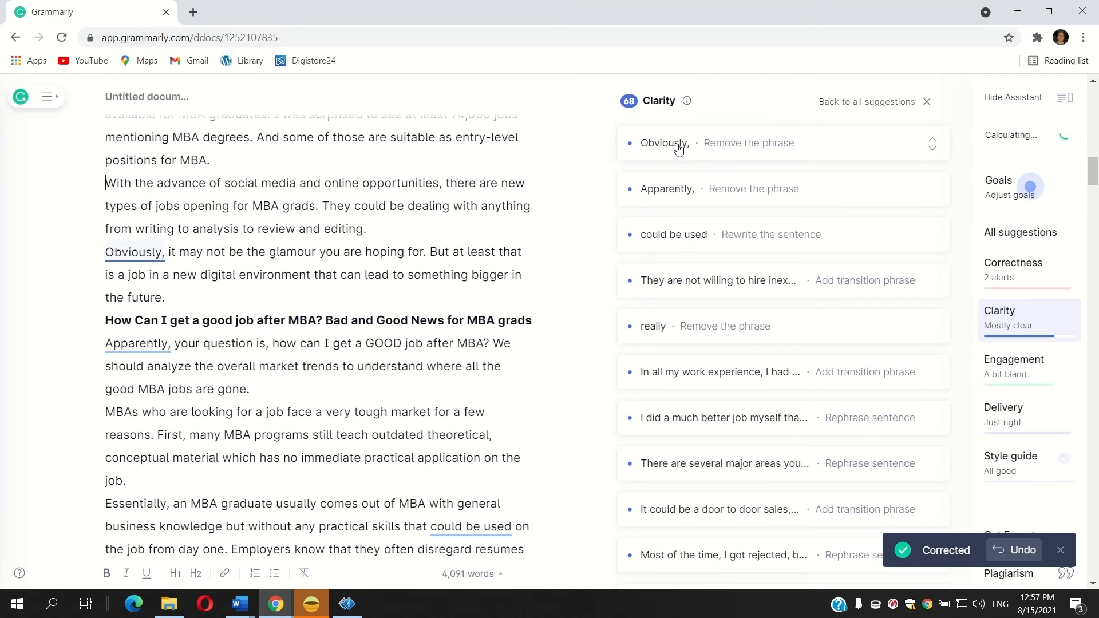
- Remove the sentence openers "Obviously," before "it may not be the glamour" and "Apparently," before "your question is"
left_click(678, 144)
left_click(675, 177)
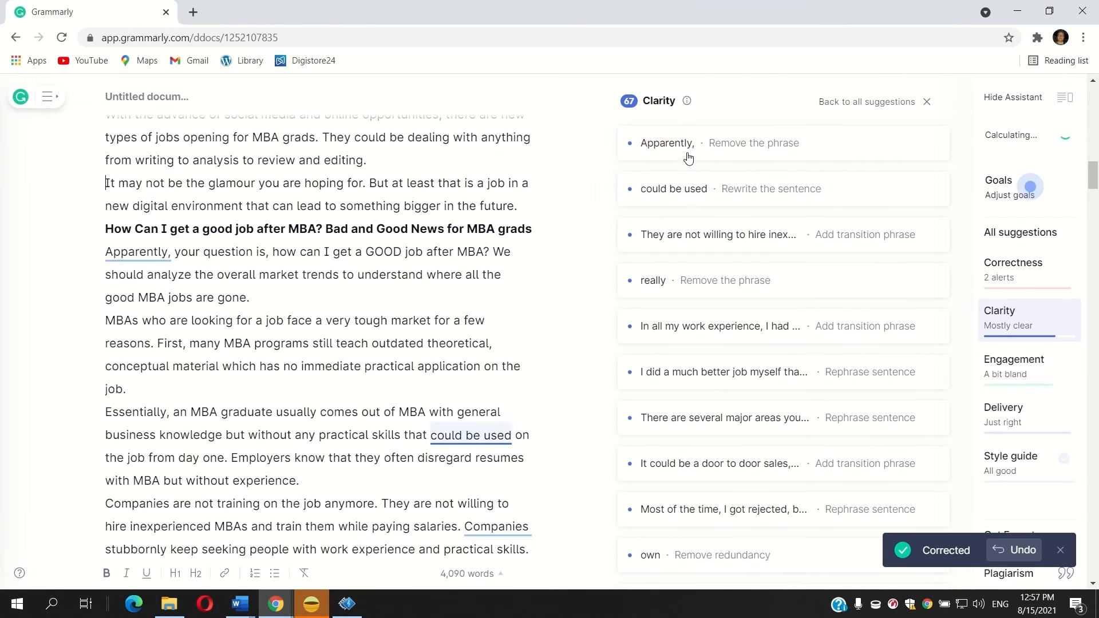
left_click(664, 144)
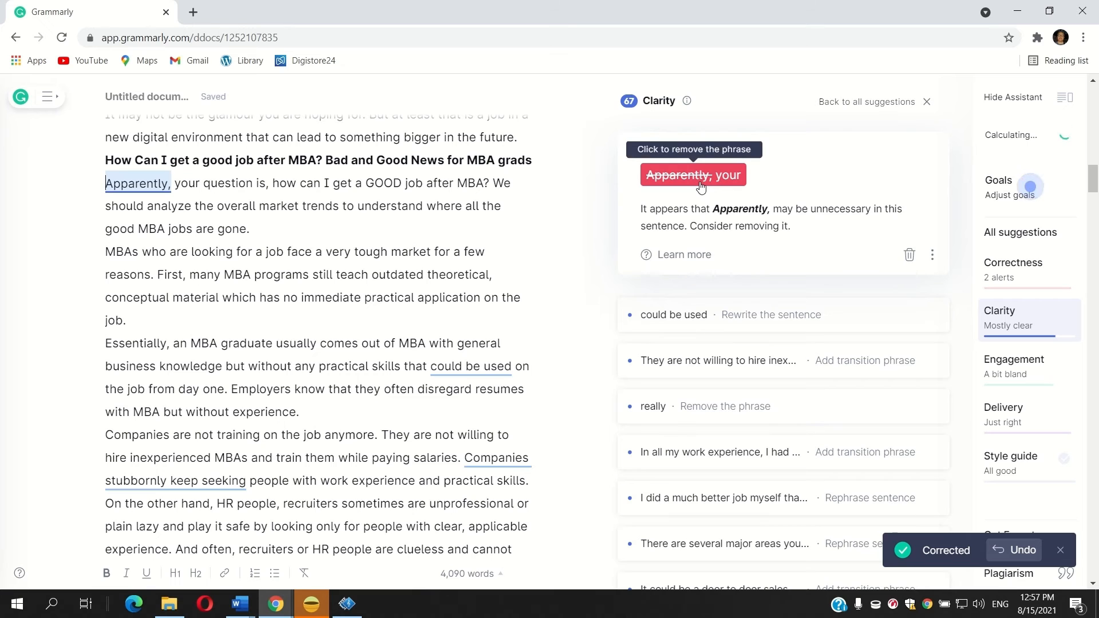
left_click(704, 175)
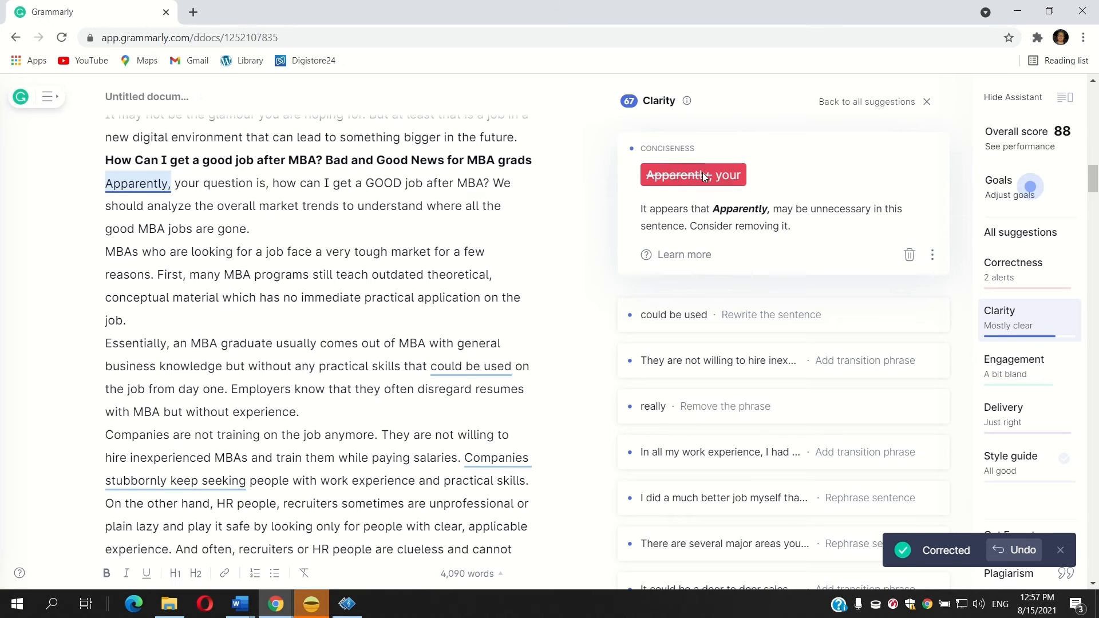
- Dismiss the rewrite suggestion for "could be used" and add the transition "Instead," before "companies stubbornly keep seeking people"
left_click(684, 155)
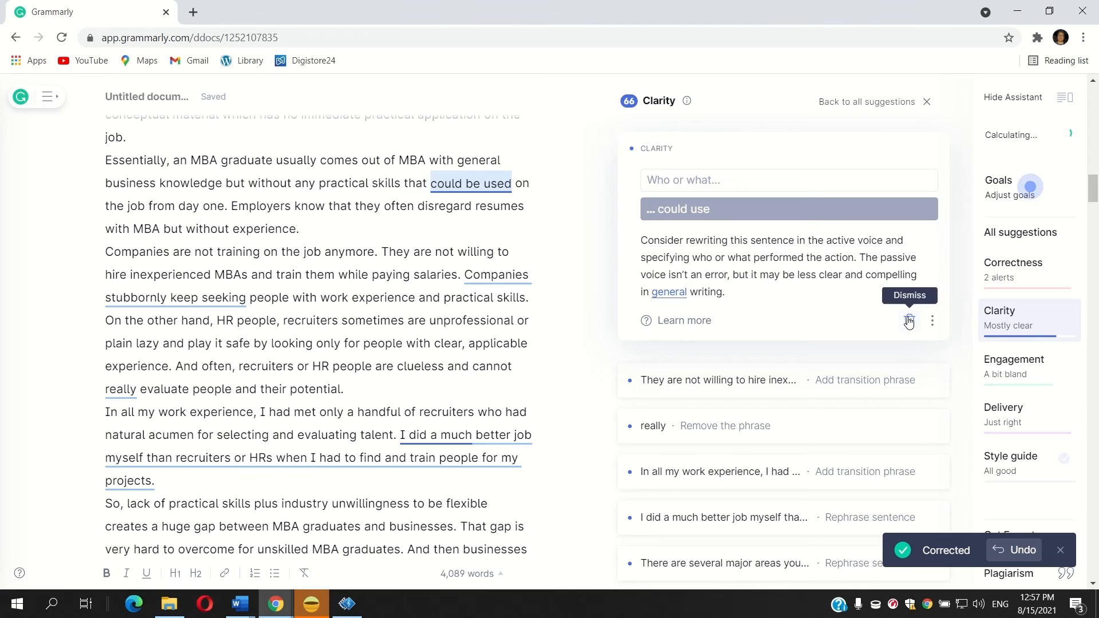
left_click(909, 321)
left_click(683, 155)
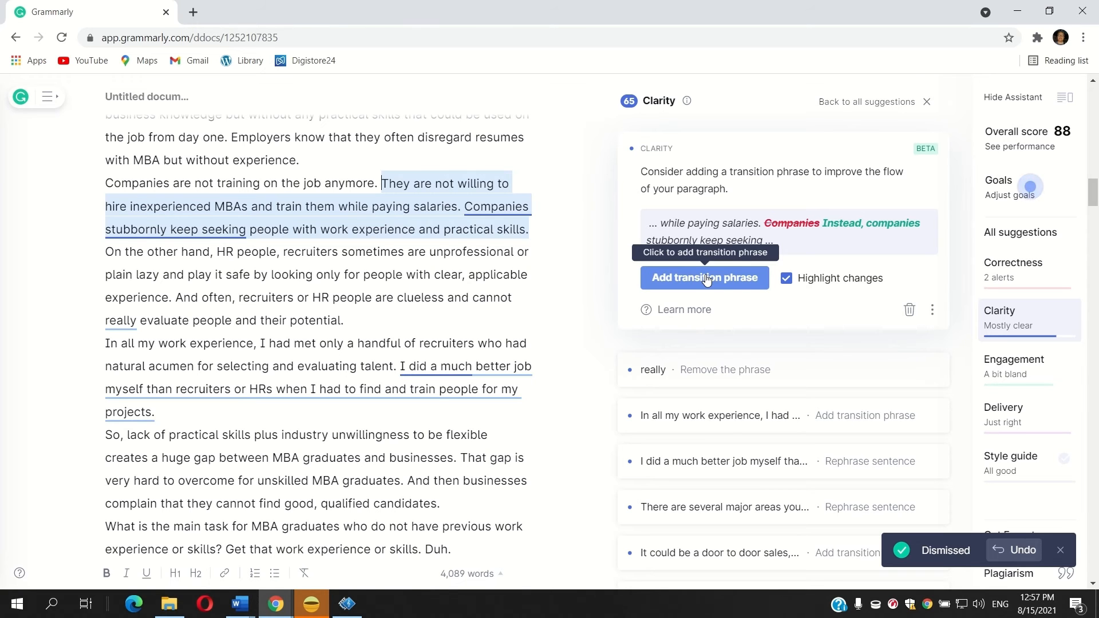
left_click(706, 277)
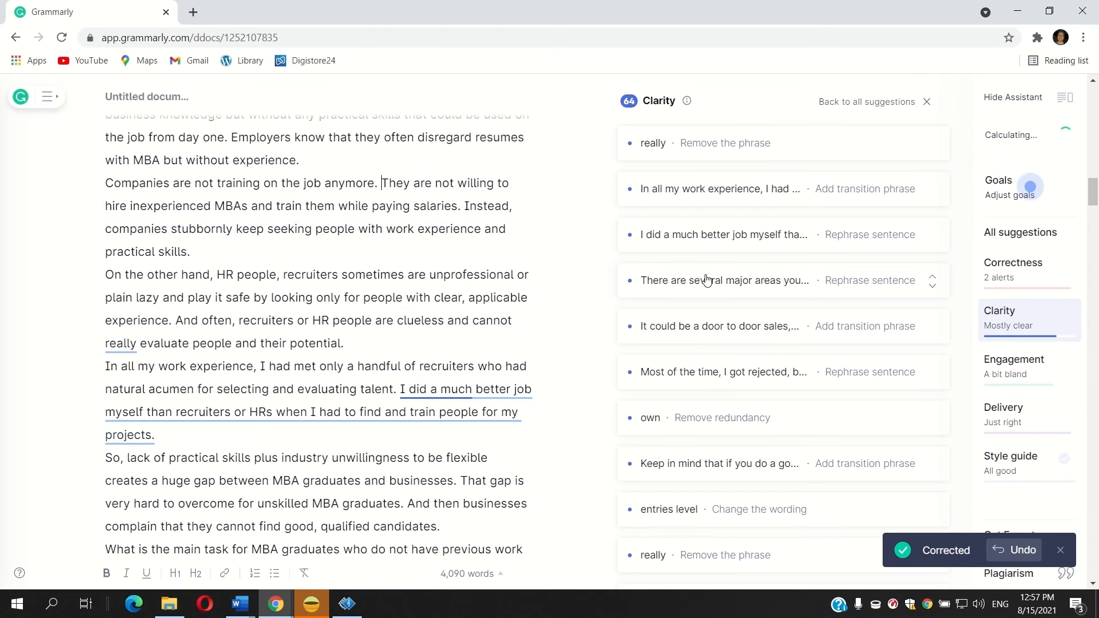
- Remove "really" before "evaluate people" and add the transition "As a result," before "I did a much better job"
left_click(675, 156)
left_click(667, 178)
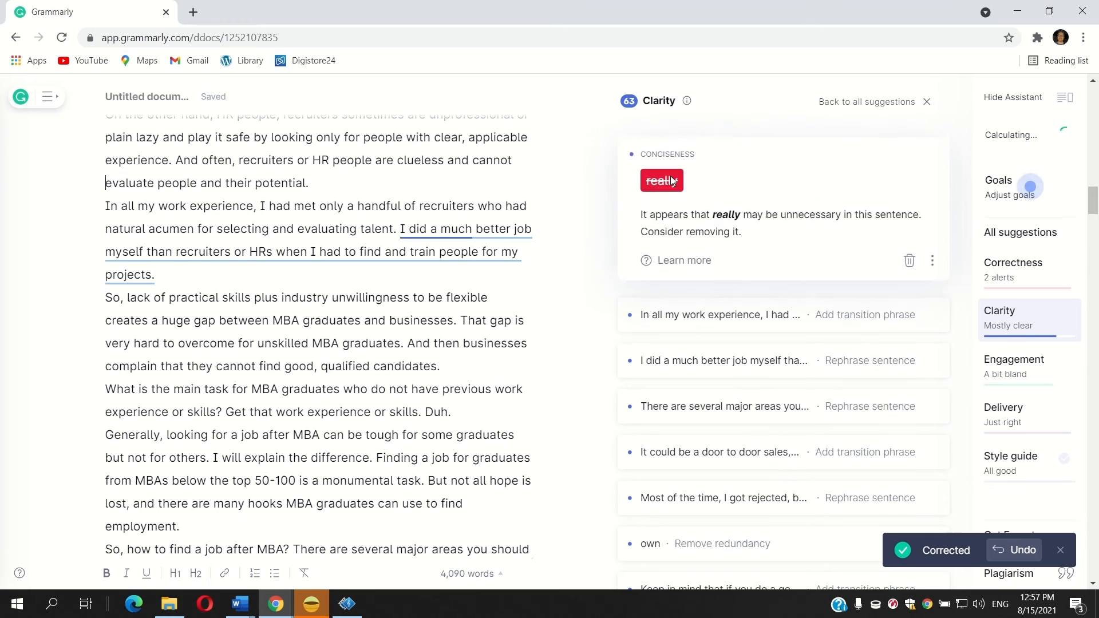
left_click(678, 142)
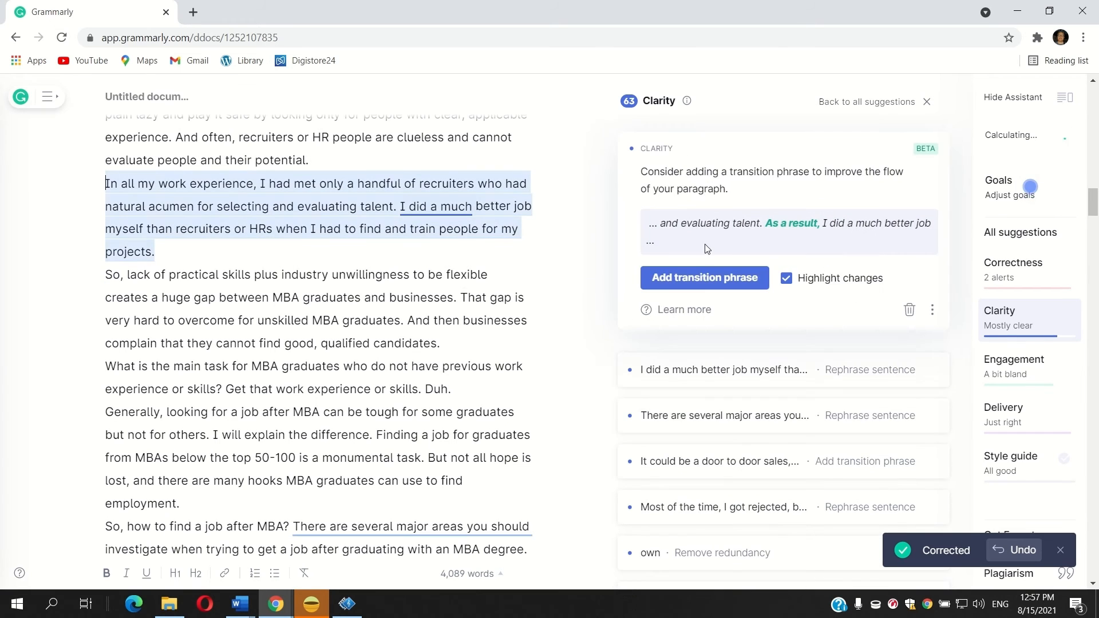
left_click(706, 277)
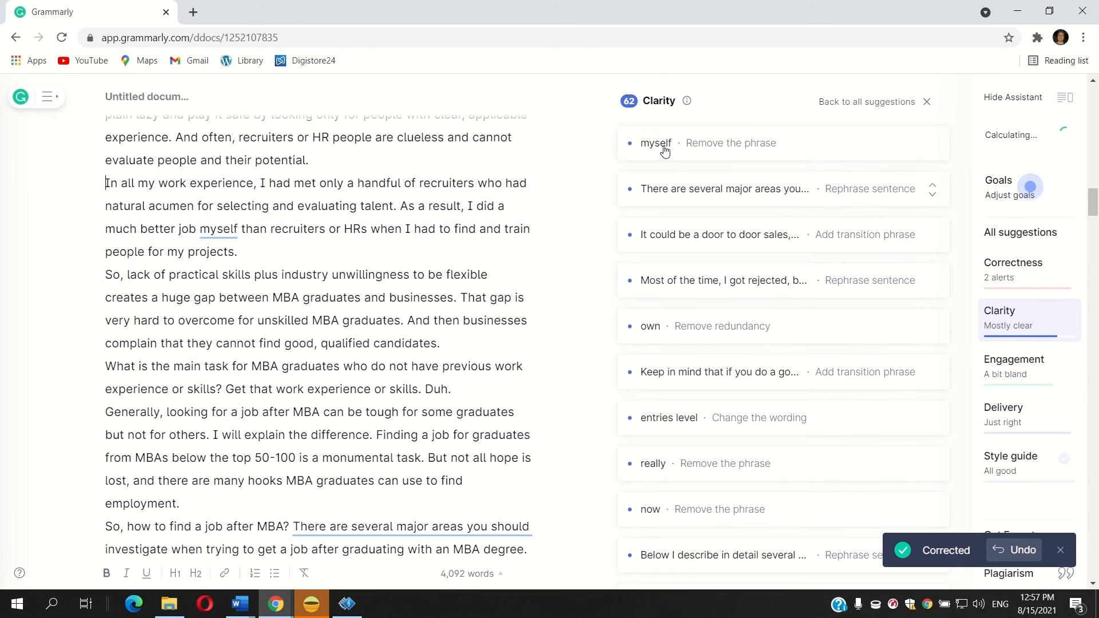
- Remove "myself" after "much better job" and rephrase "There are several major areas you should investigate" as "You should investigate several major areas"
left_click(668, 150)
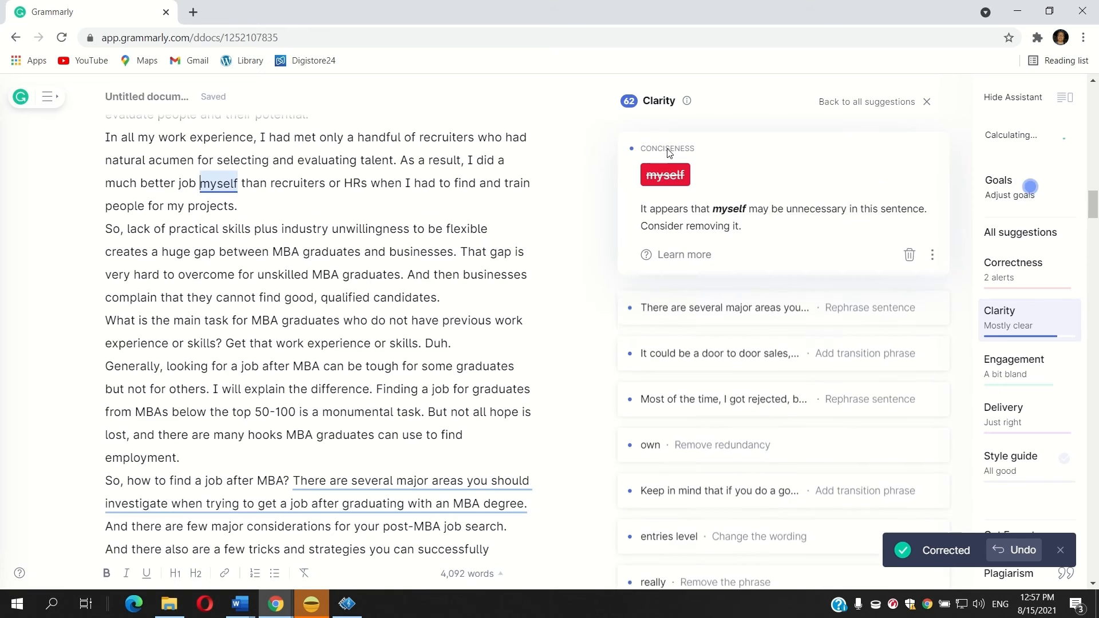
left_click(667, 179)
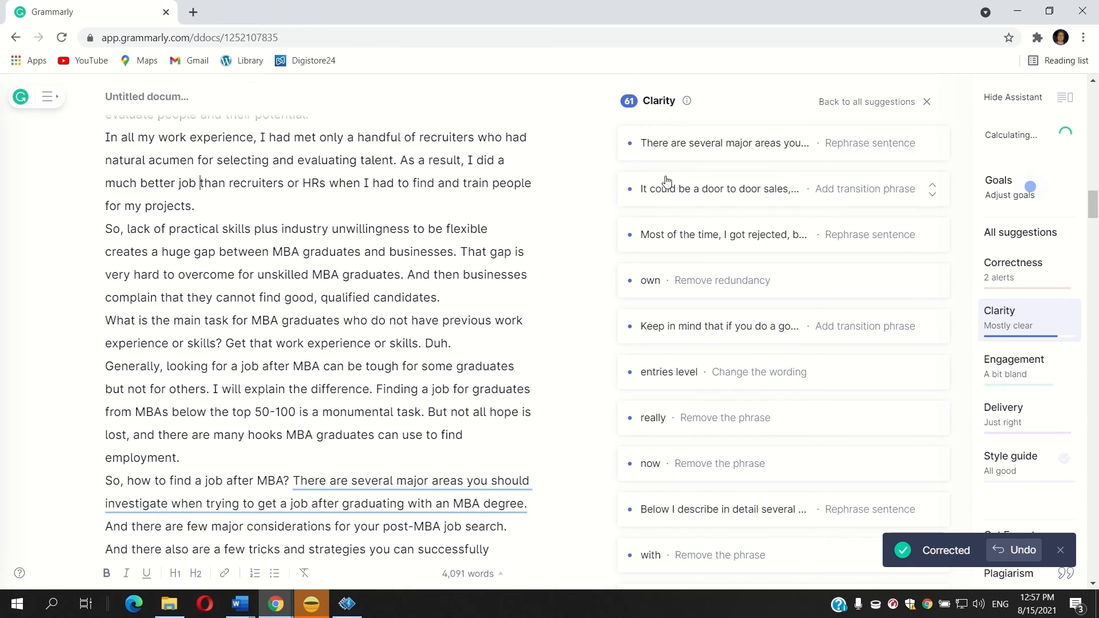
left_click(684, 149)
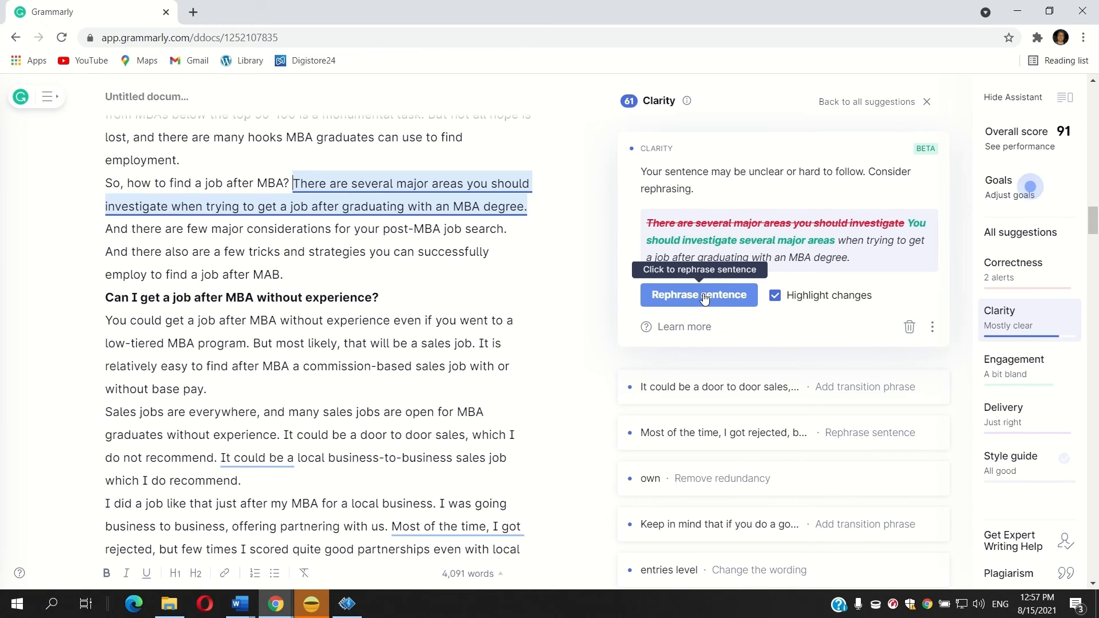
left_click(704, 295)
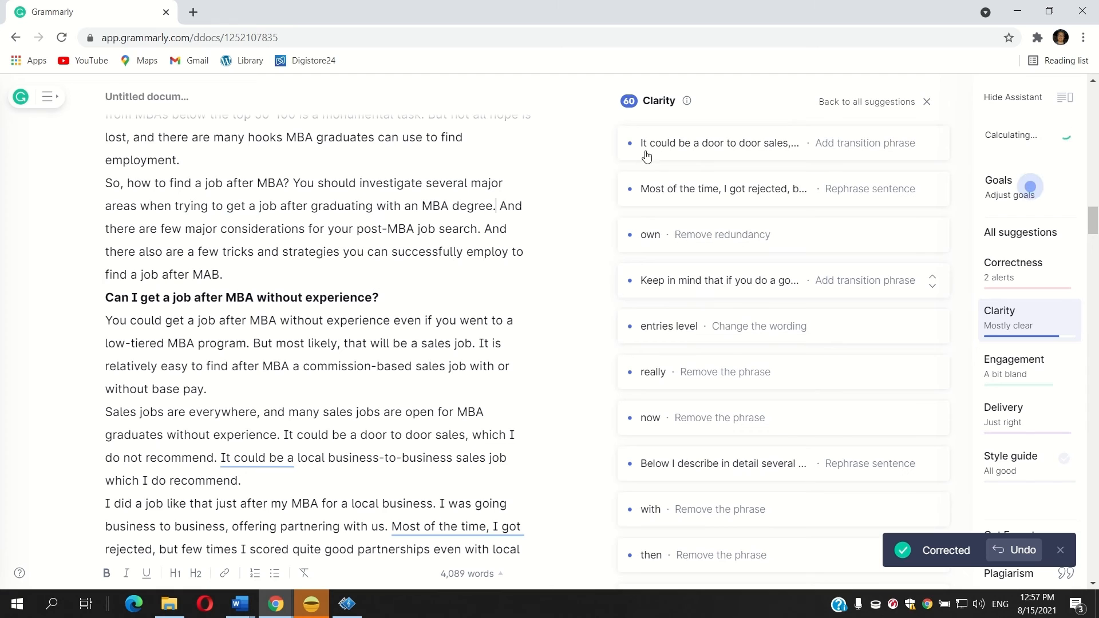
- Add "On the other hand," before "it could be a local business-to-business sales job" and move "few times" after "quite good partnerships"
left_click(673, 146)
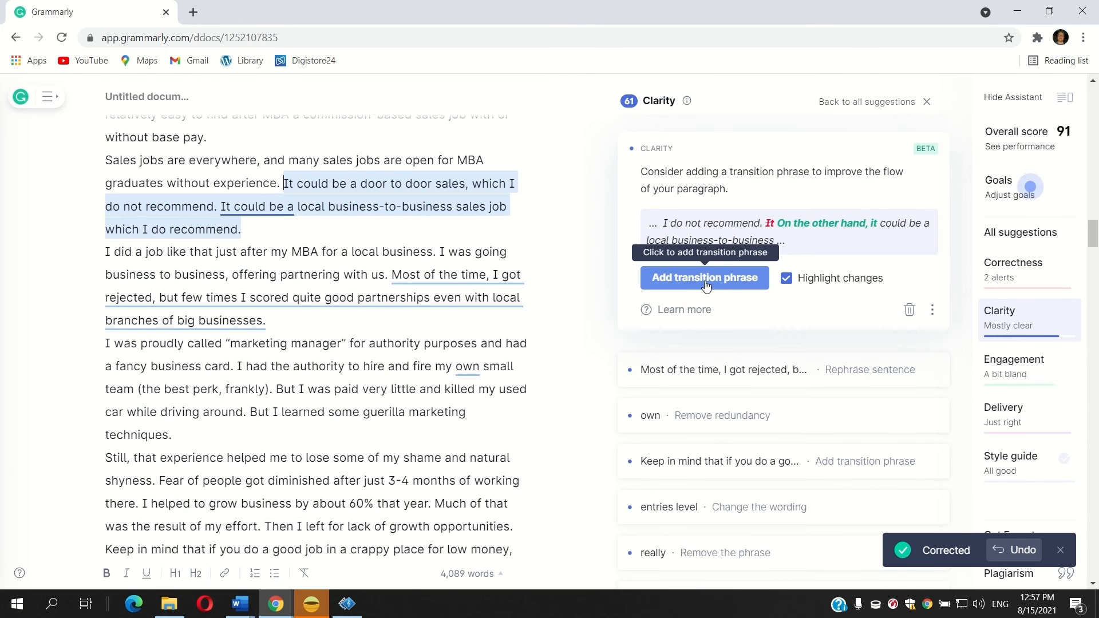
left_click(706, 279)
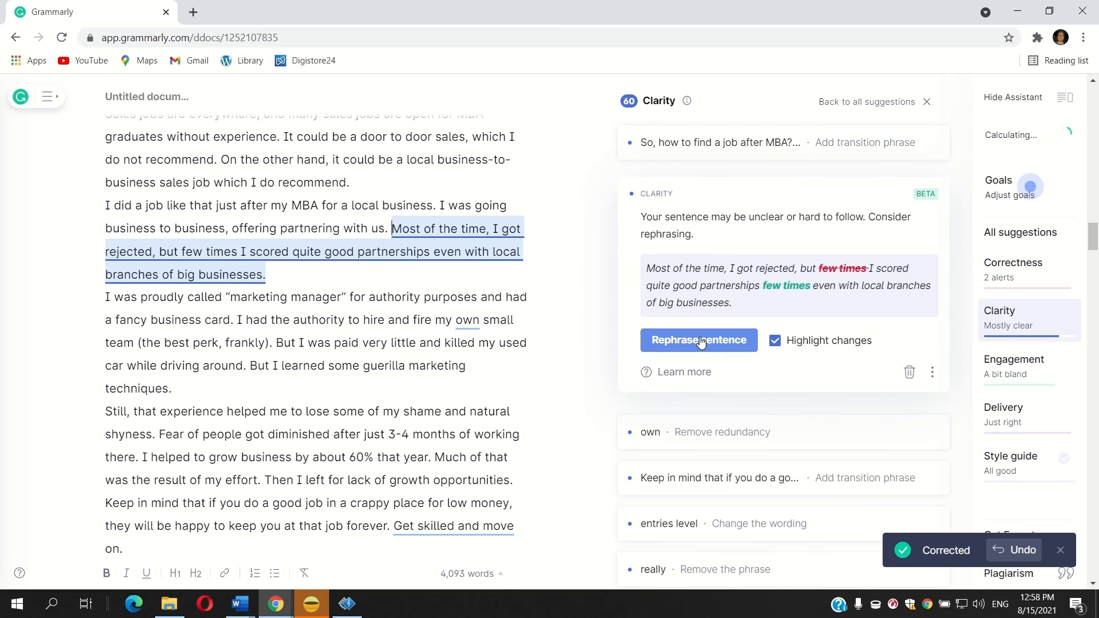
left_click(701, 341)
- Add the transition "First," before "you should investigate several major areas" and remove the redundant "own" before "small team"
left_click(702, 142)
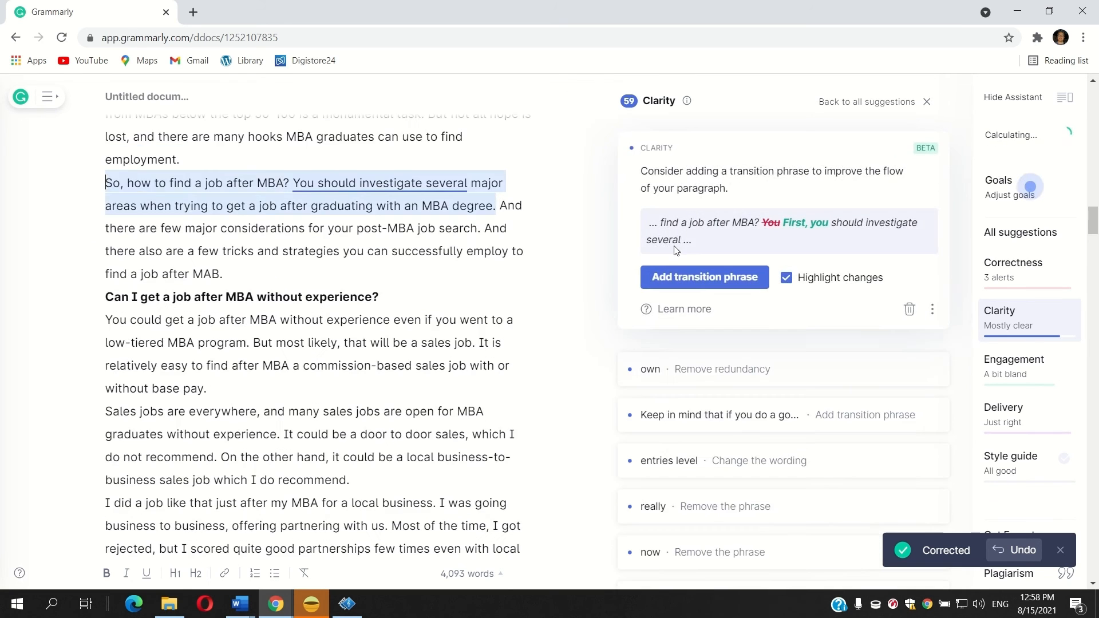
left_click(696, 281)
left_click(692, 143)
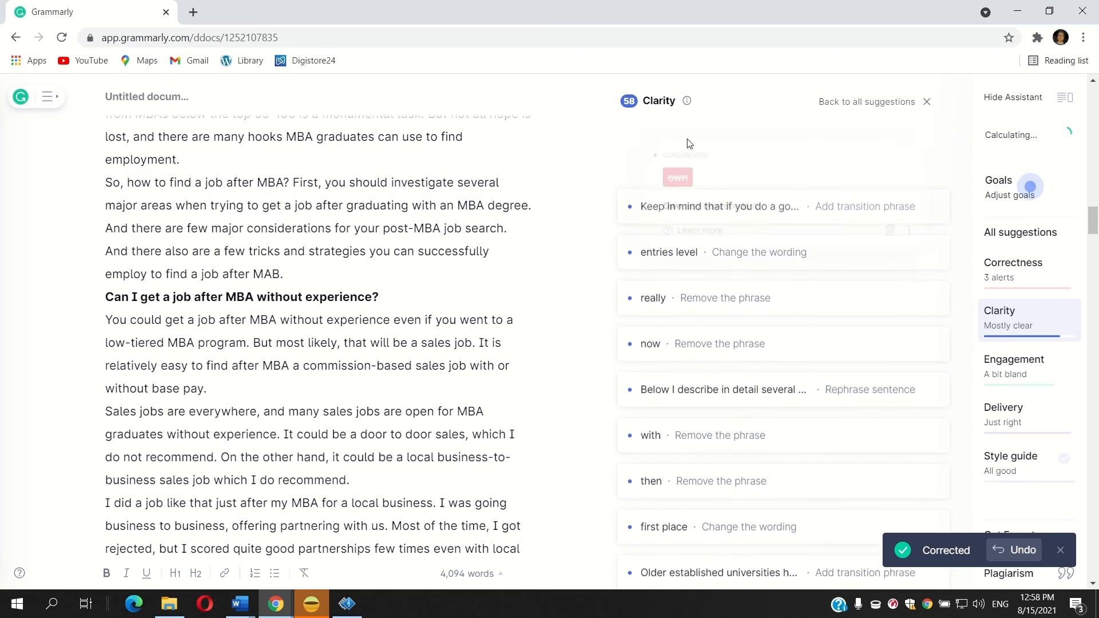
left_click(663, 175)
- Change "Get skilled and move on" to begin with "So get" and correct "entries level" to "entry-level"
left_click(681, 161)
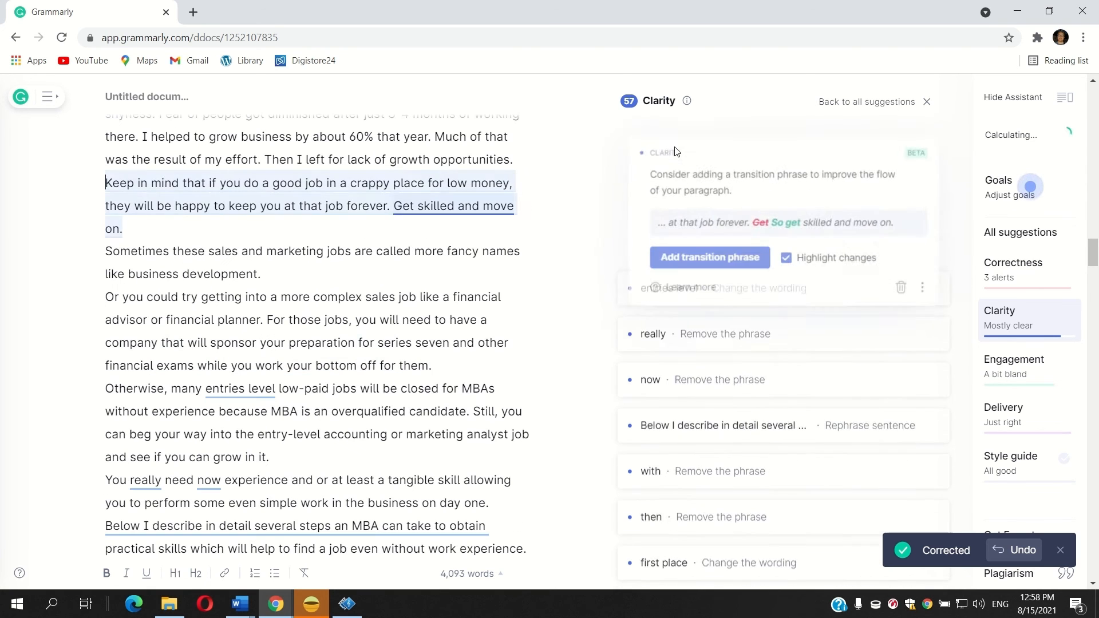
left_click(705, 261)
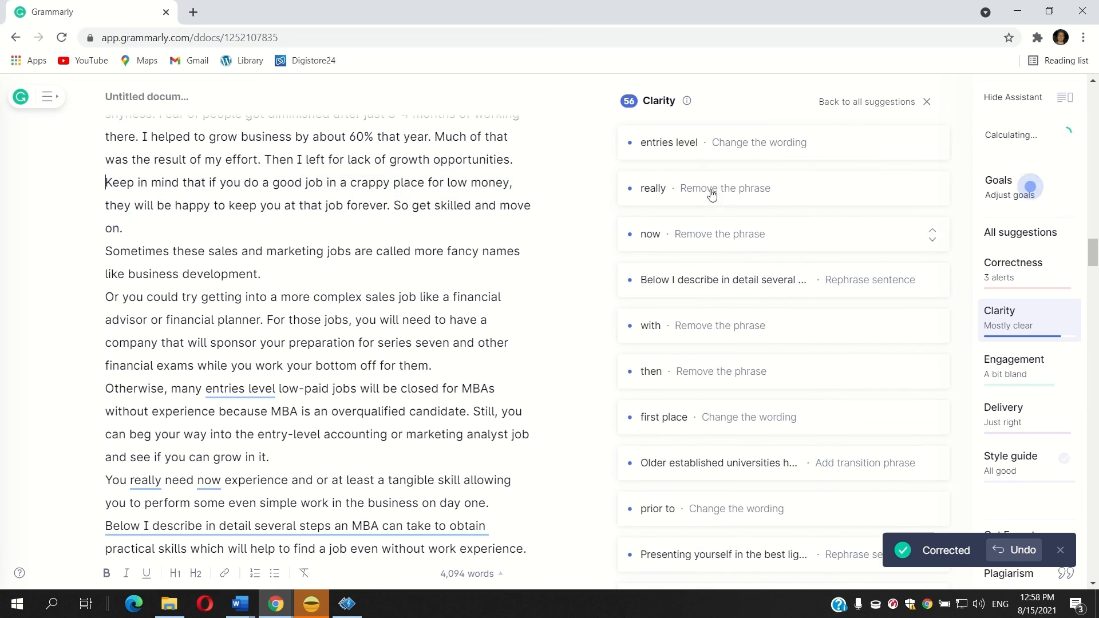
left_click(681, 144)
left_click(770, 172)
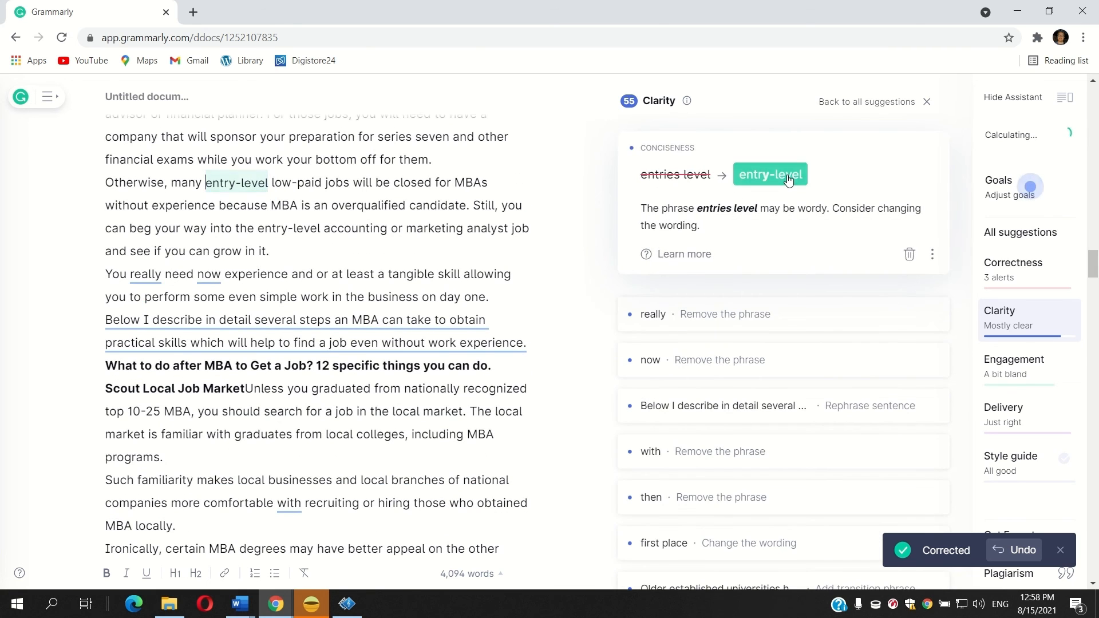
- Remove "really" before "need now experience" and rephrase the next sentence with "Below, I describe several steps" and "that will help find a job"
left_click(685, 160)
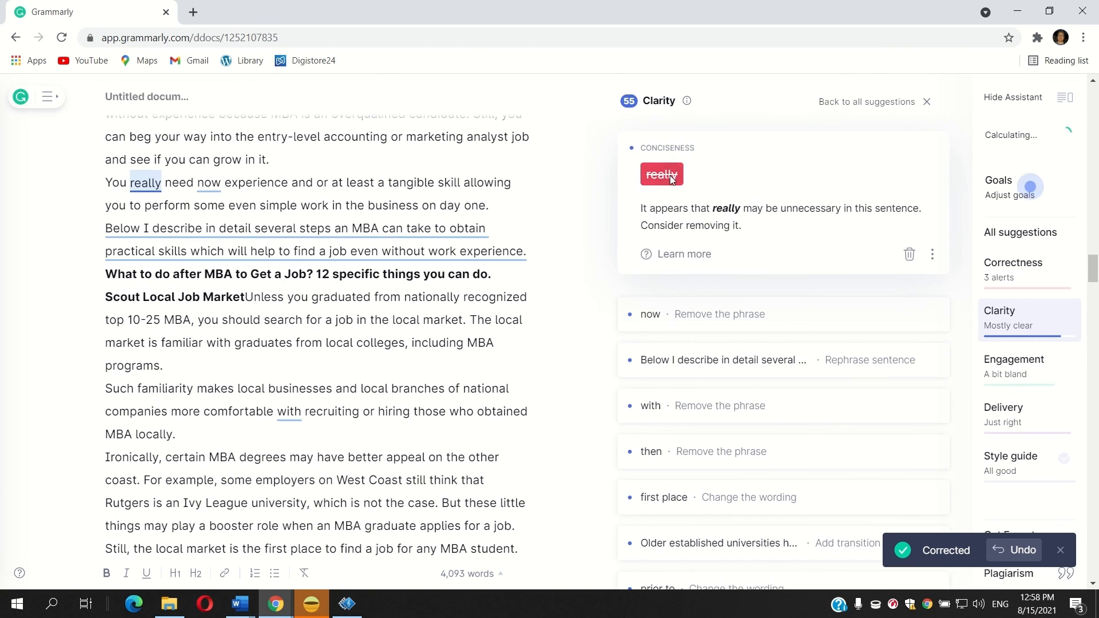
left_click(672, 177)
left_click(660, 147)
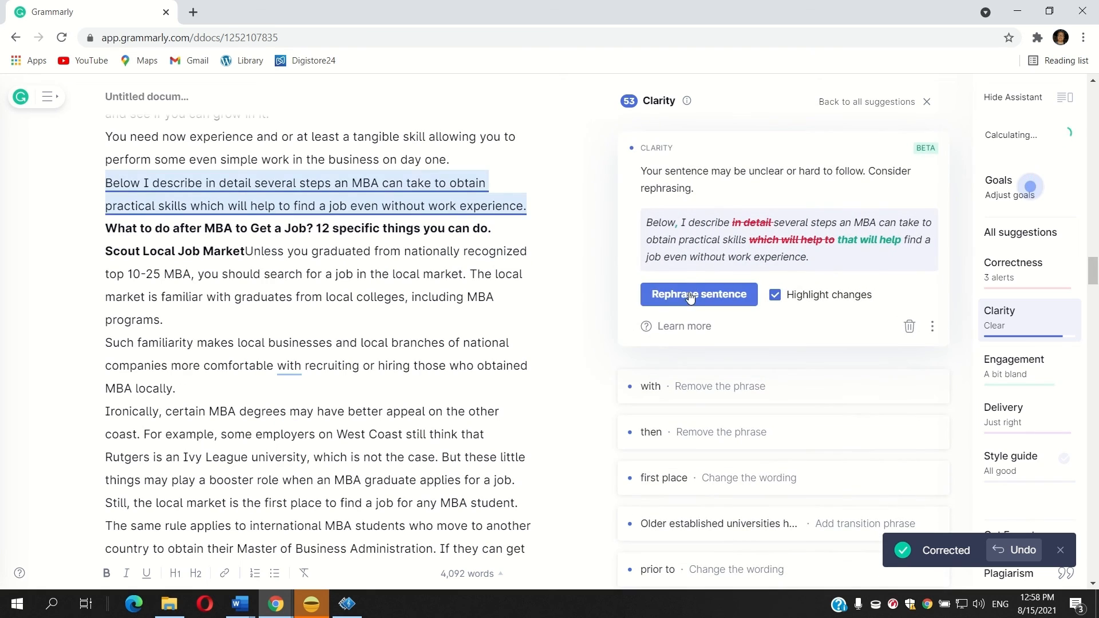
left_click(690, 295)
- Remove "with" after "companies more comfortable" and "then" before "it makes more sense for them"
left_click(668, 145)
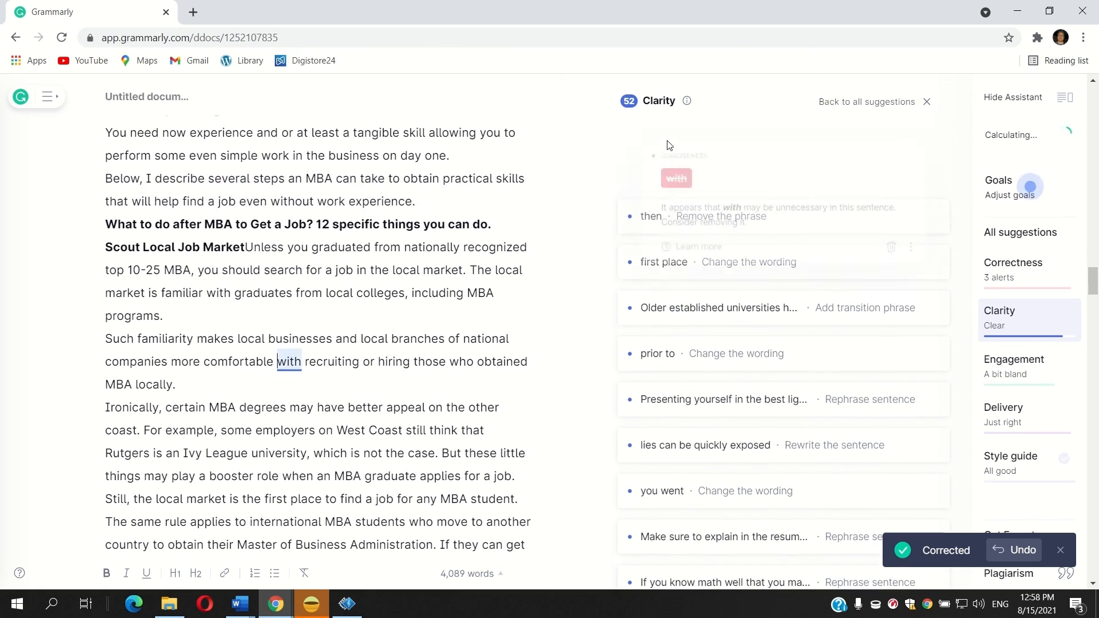
left_click(656, 177)
left_click(658, 143)
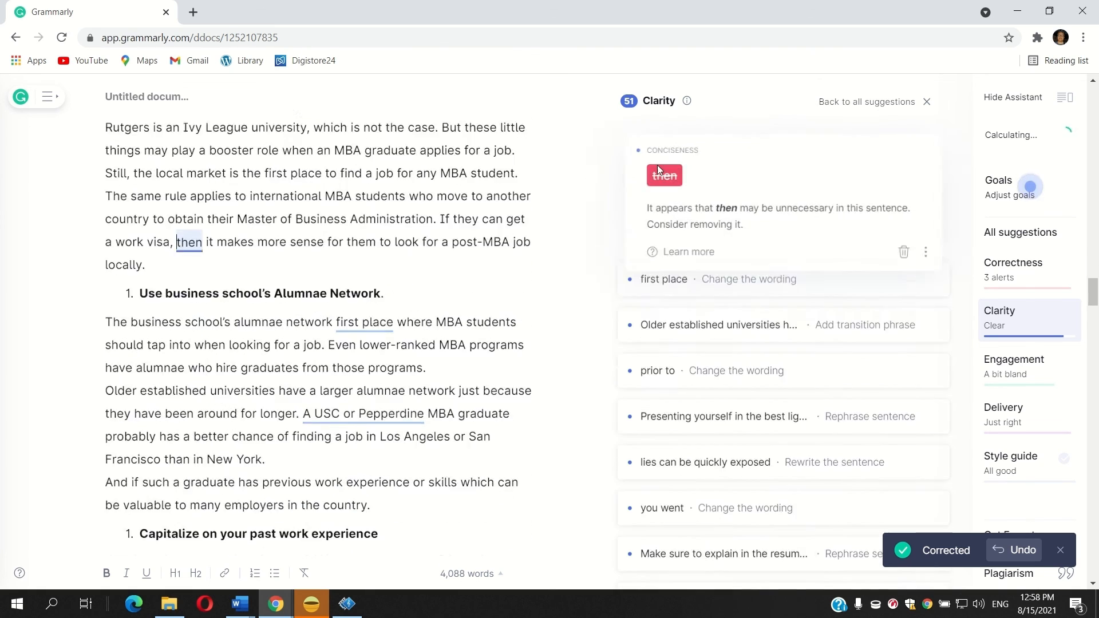
left_click(659, 173)
- Replace "first place" after "alumnae network" with "is" and add "For example," before "a USC or Pepperdine MBA graduate"
left_click(664, 143)
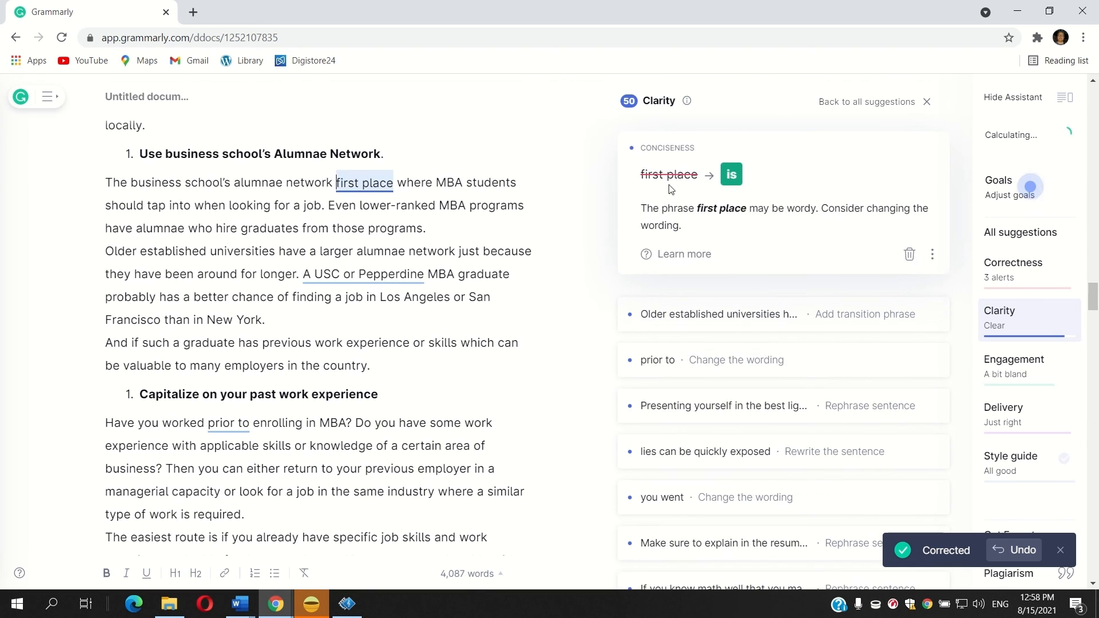
left_click(731, 175)
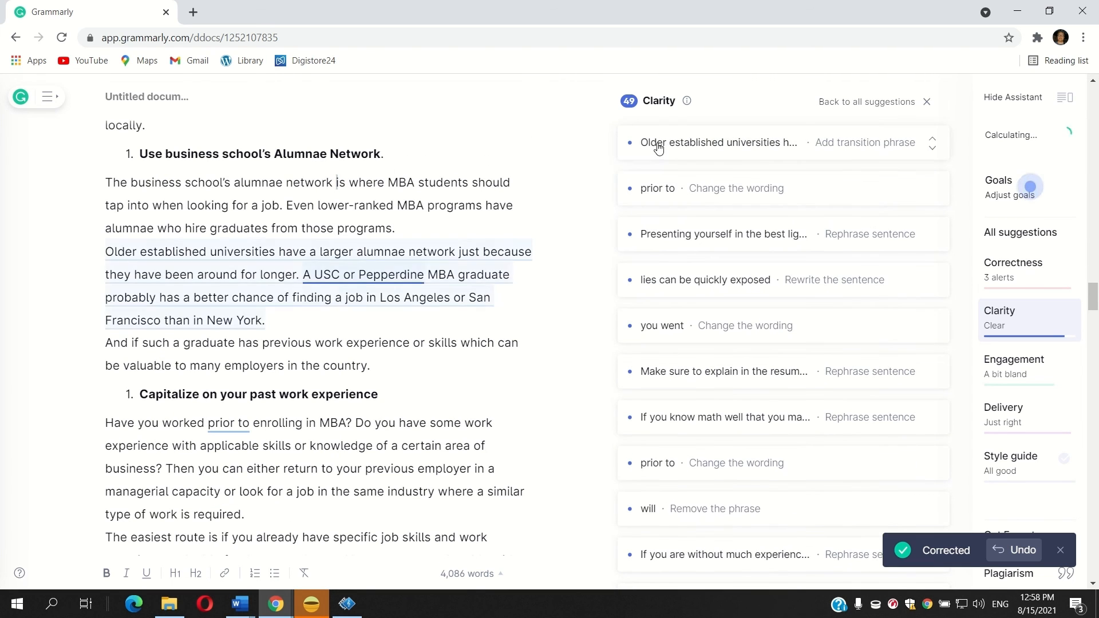
left_click(658, 142)
left_click(709, 276)
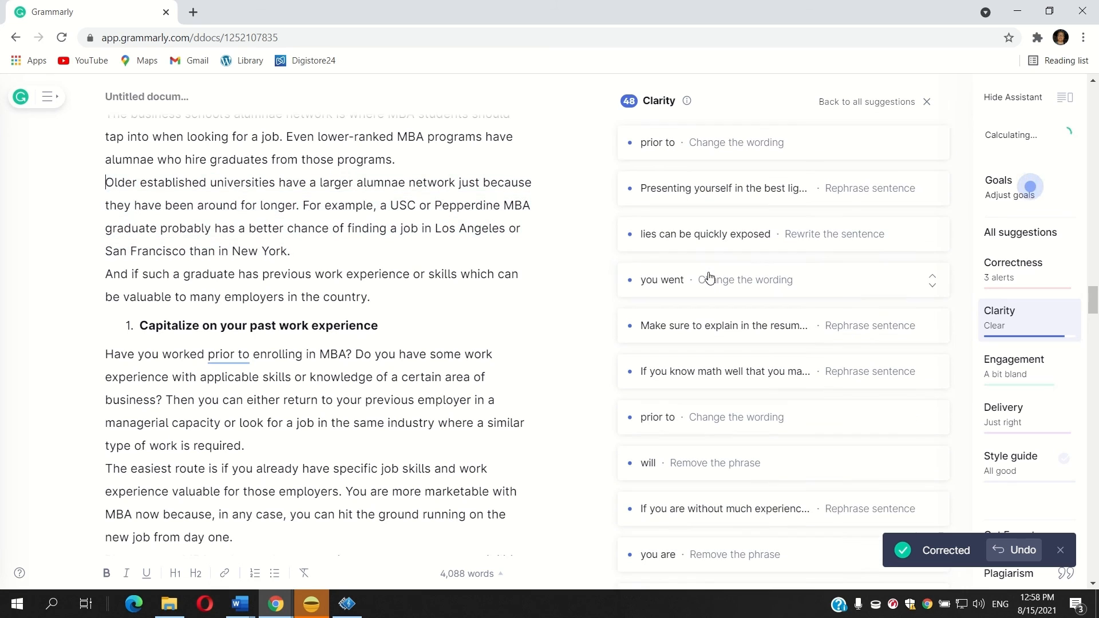
- Change "prior to enrolling" to "before enrolling" and rephrase the "Presenting yourself" sentence to end "when looking for a job as an MBA"
left_click(664, 143)
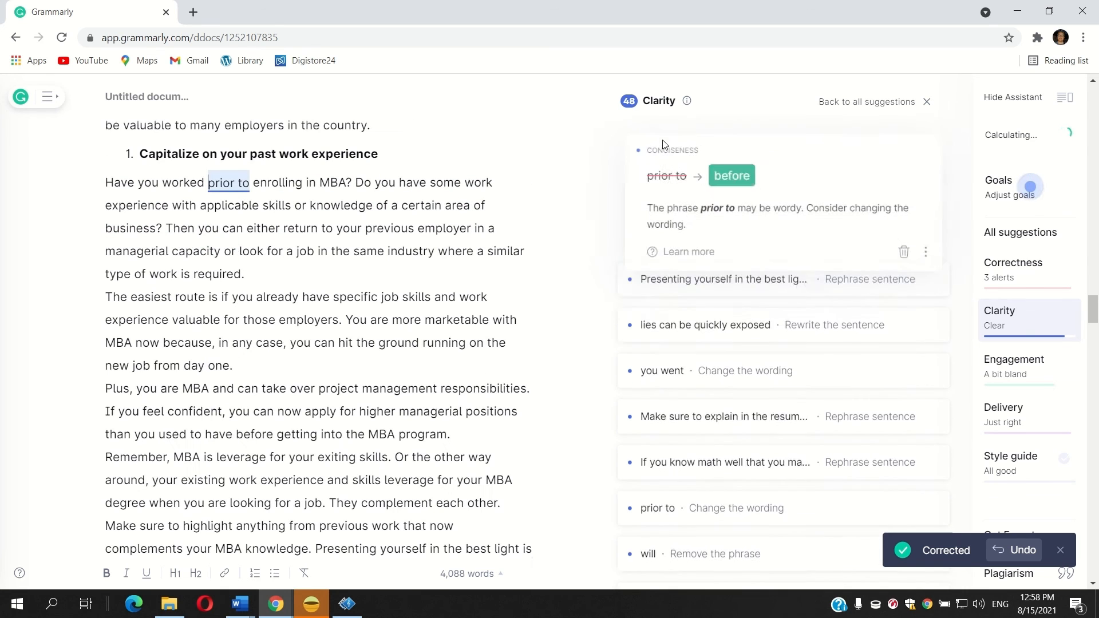
left_click(729, 175)
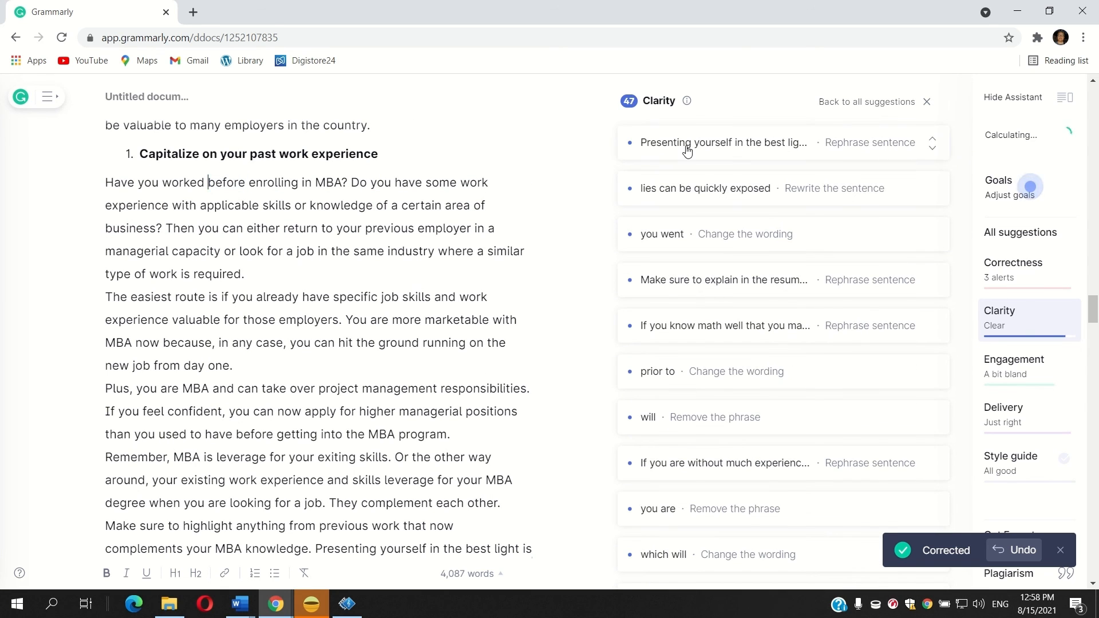
left_click(684, 145)
left_click(688, 277)
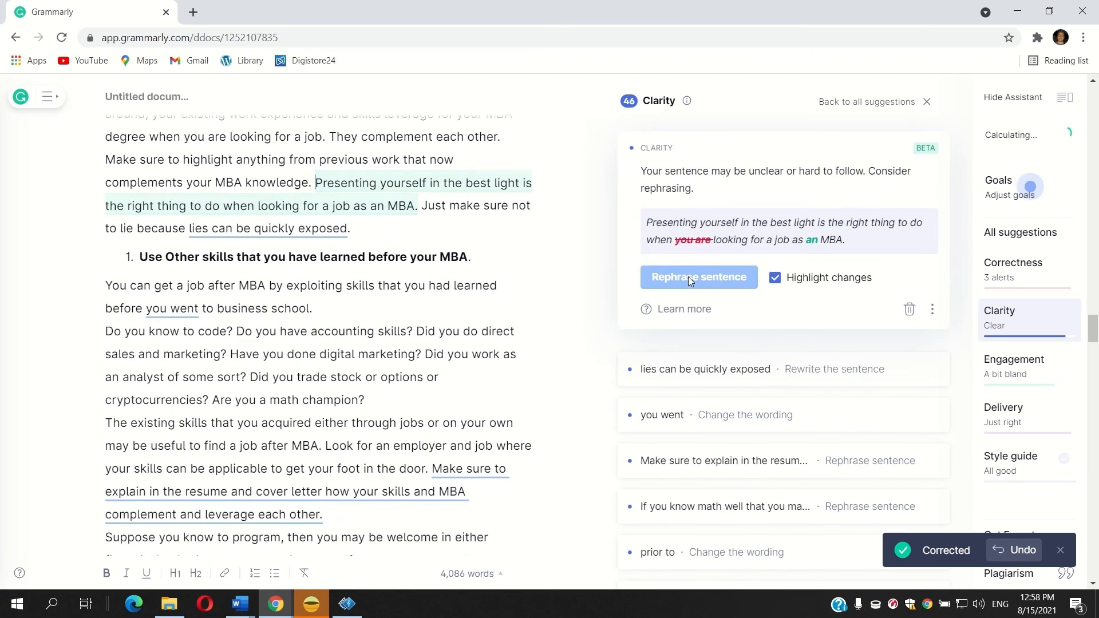
- Dismiss the active-voice rewrite suggestion for "lies can be quickly exposed"
left_click(685, 140)
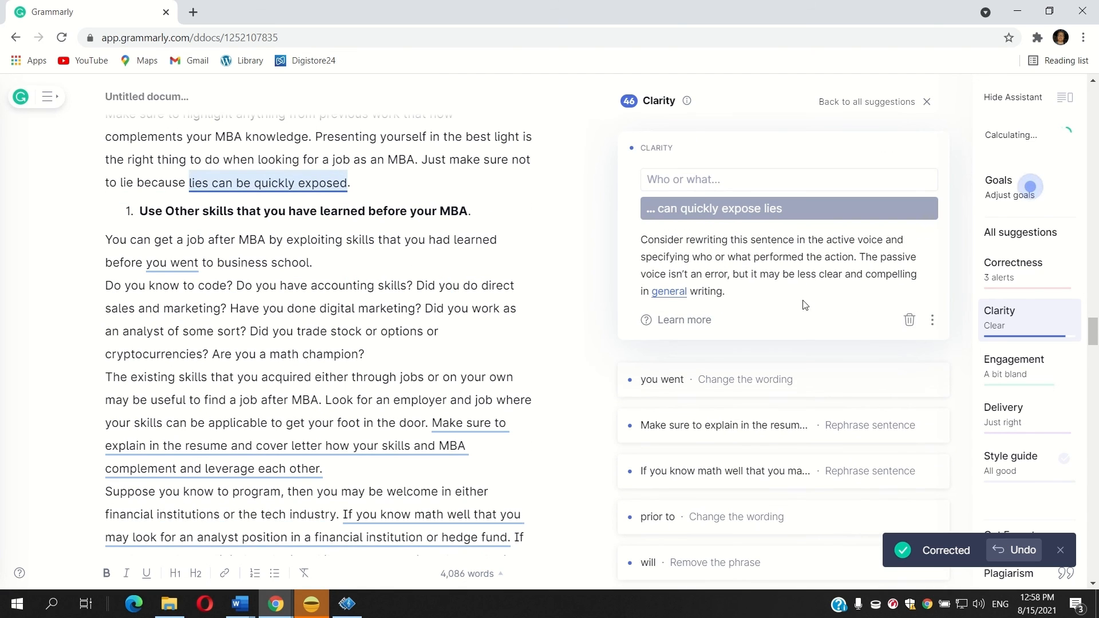
left_click(909, 321)
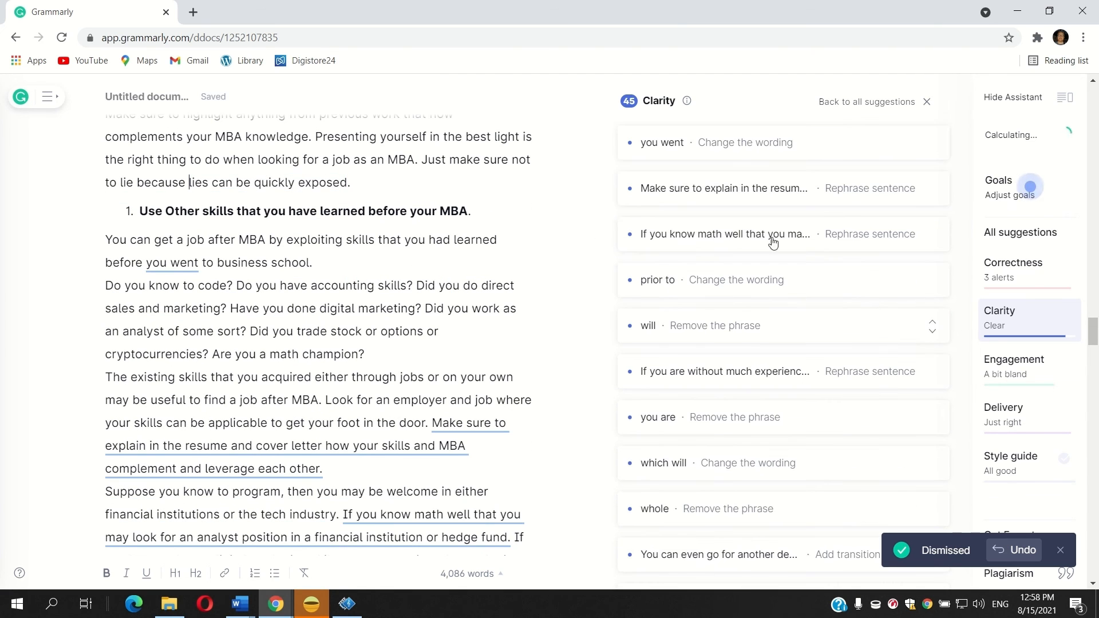